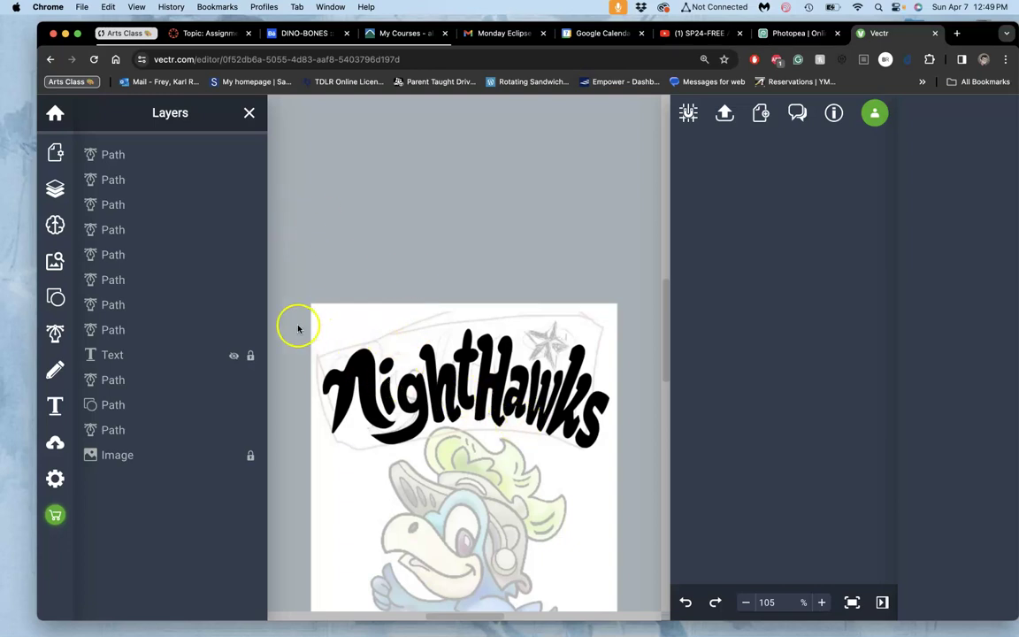
- Marquee-select the NightHawks lettering, deselect it, and zoom the view to 151%
left_click_drag(460, 363, 627, 422)
left_click(601, 509)
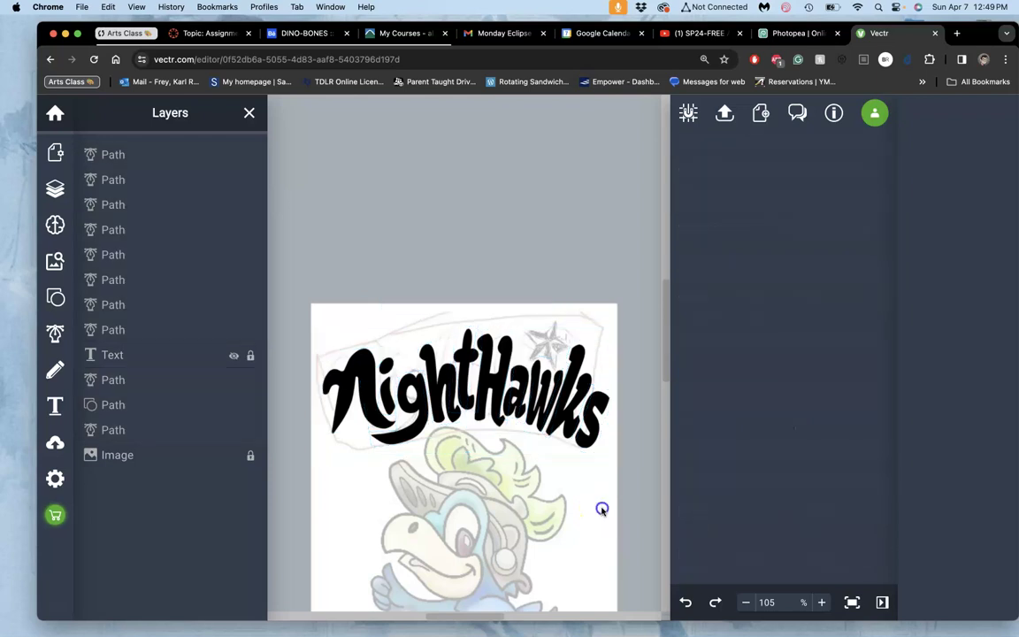
scroll(602, 509, "up", 5)
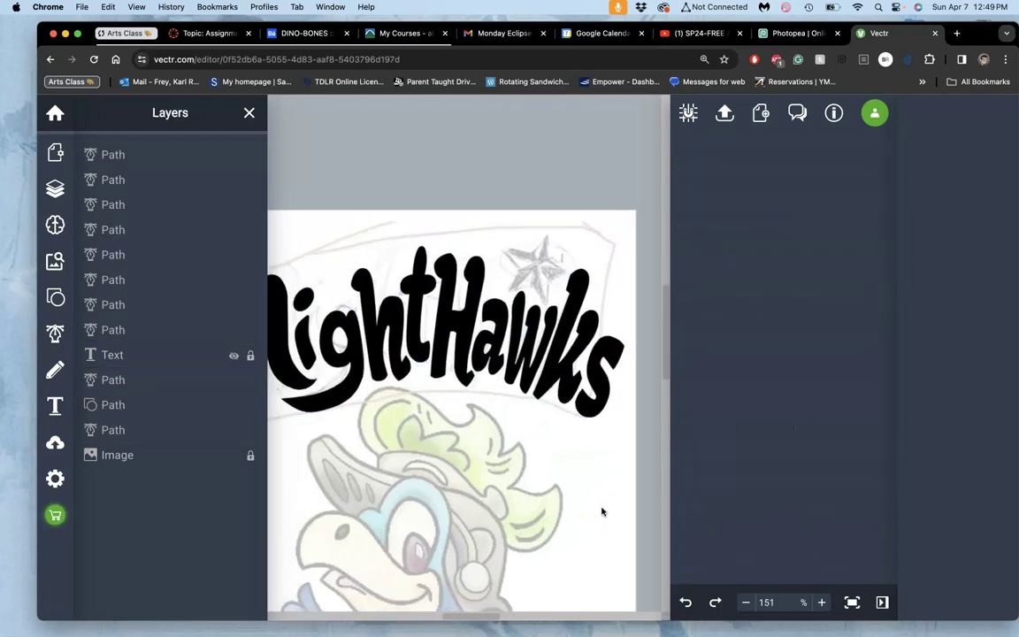
scroll(601, 510, "up", 2)
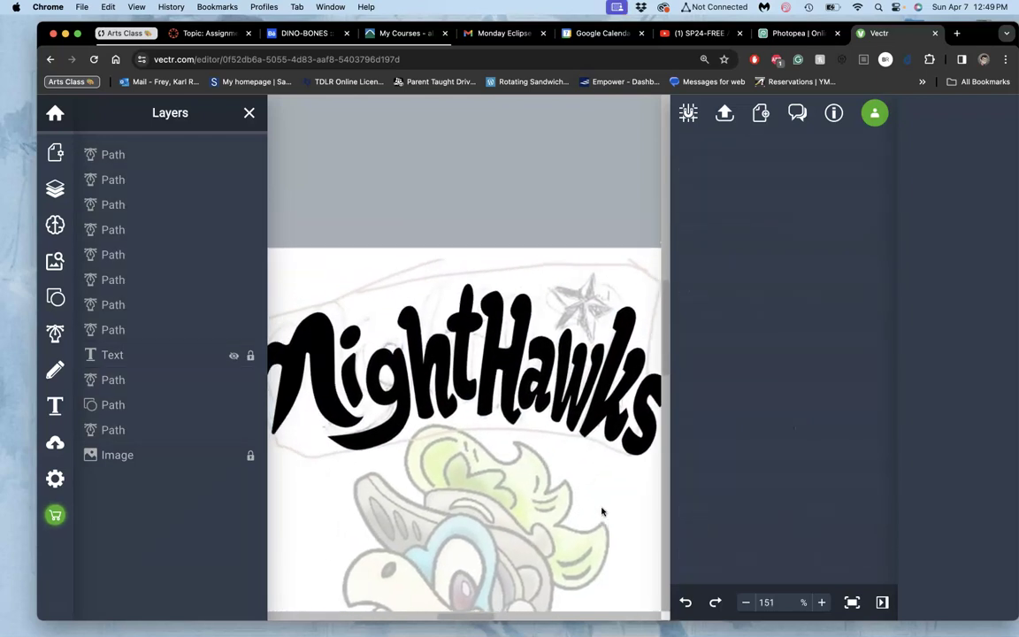
scroll(602, 510, "up", 2)
scroll(602, 510, "down", 3)
scroll(602, 510, "down", 1)
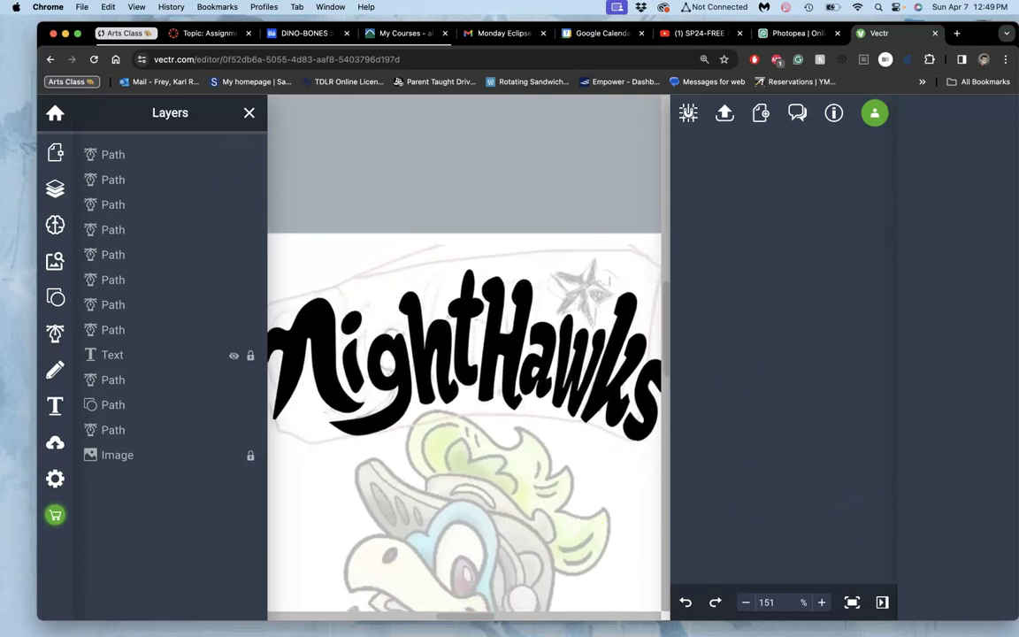
- Resize and reposition the Chrome window to fill the screen and show the layers list
left_click_drag(38, 25, 0, 40)
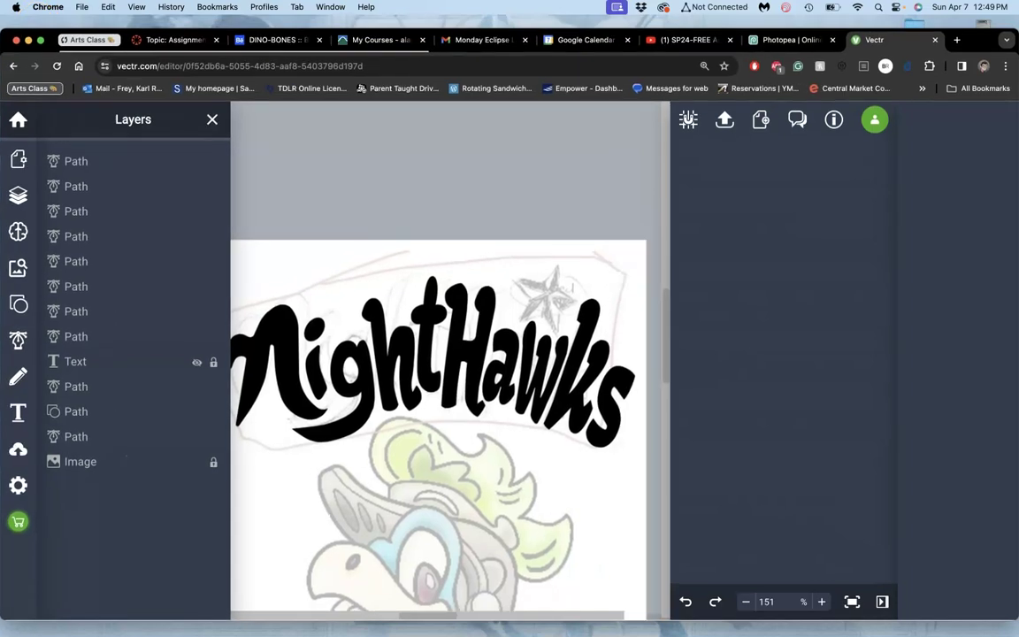
left_click_drag(984, 37, 825, 36)
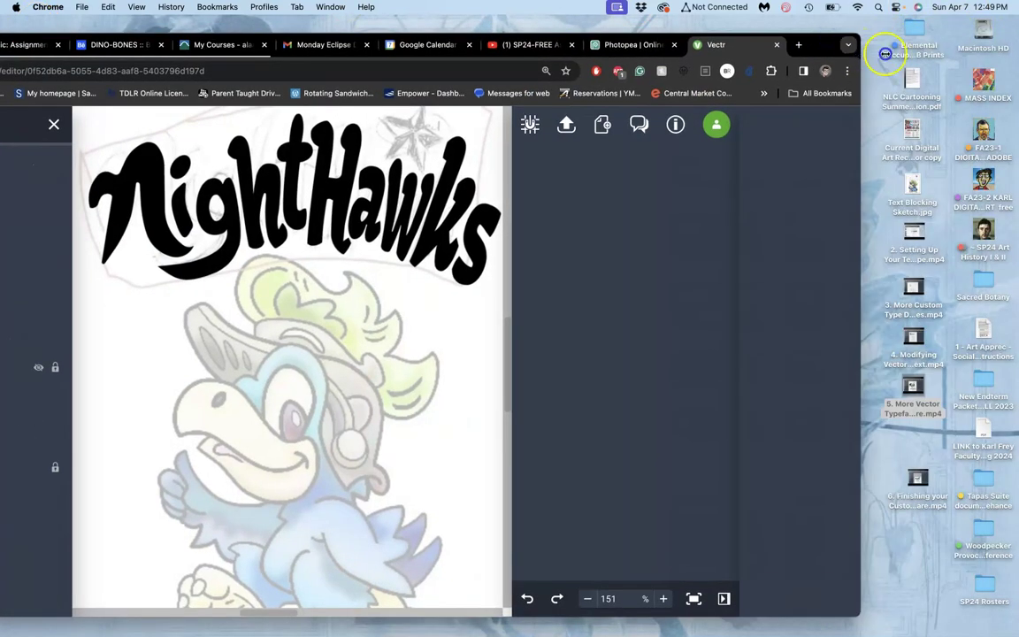
left_click_drag(948, 53, 1018, 57)
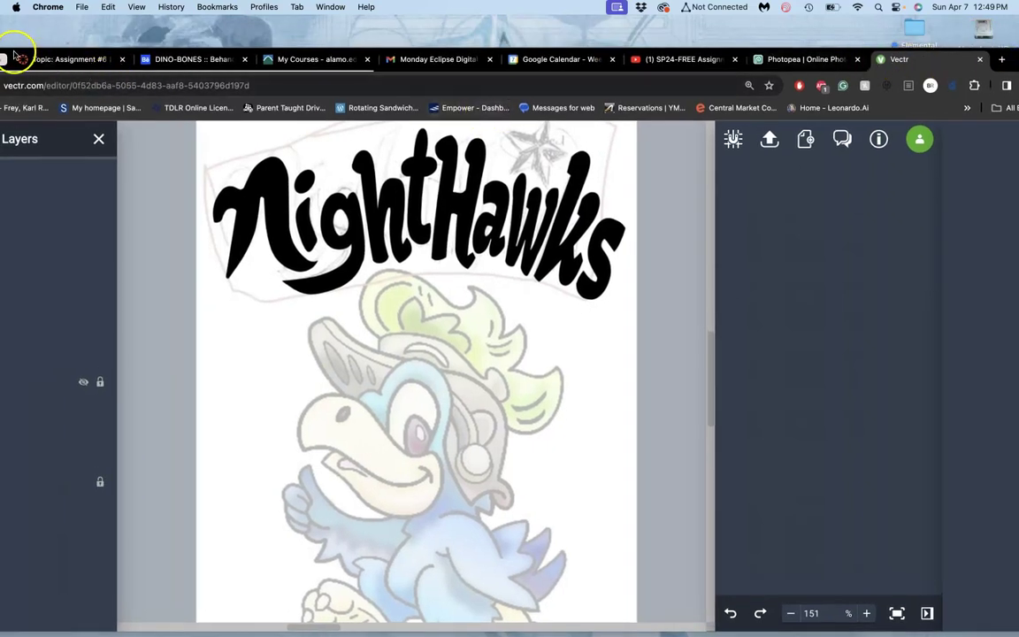
left_click_drag(12, 51, 119, 43)
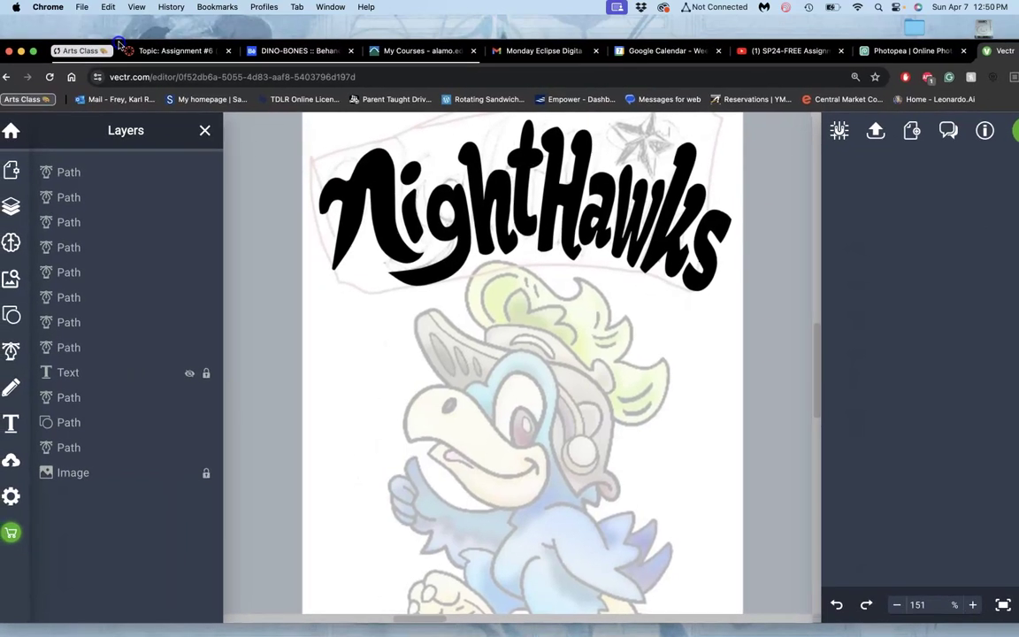
- Bring up the Assignment #6 discussion tab and collapse the Arts Class tab group
left_click(181, 51)
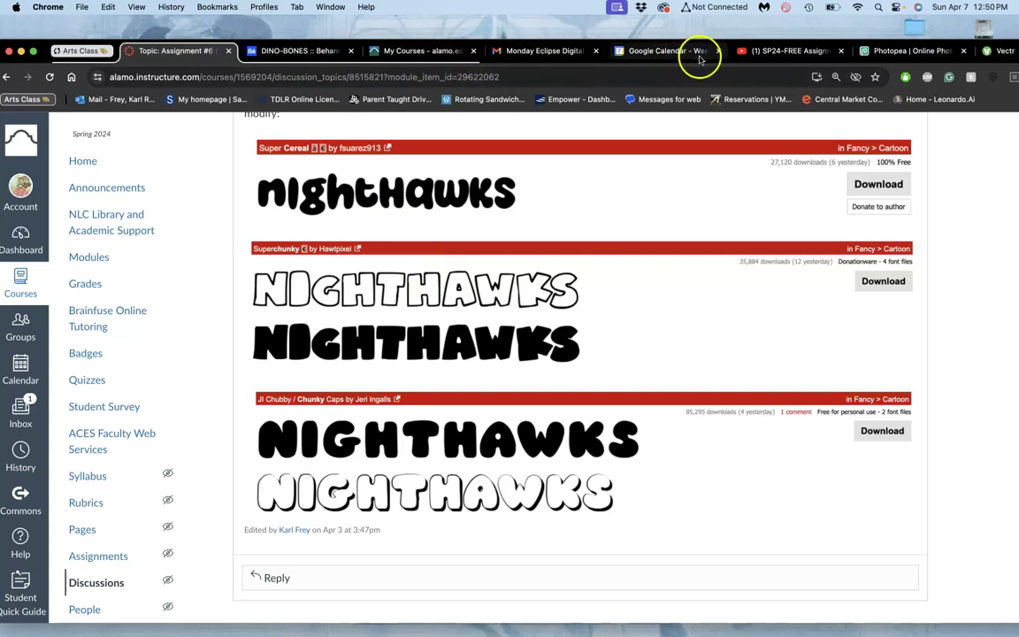
left_click(81, 50)
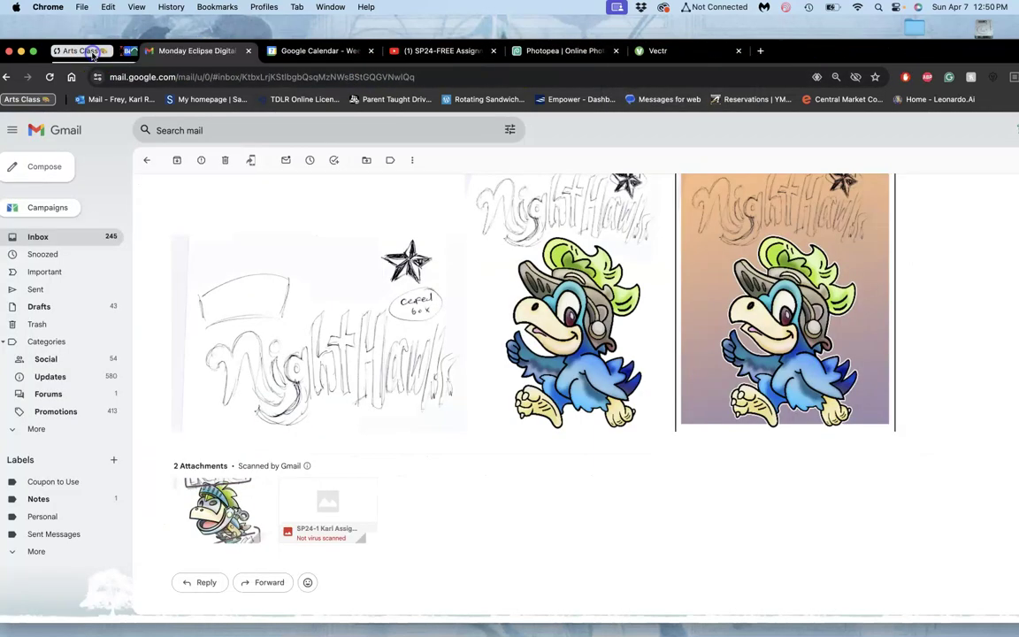
scroll(394, 243, "up", 2)
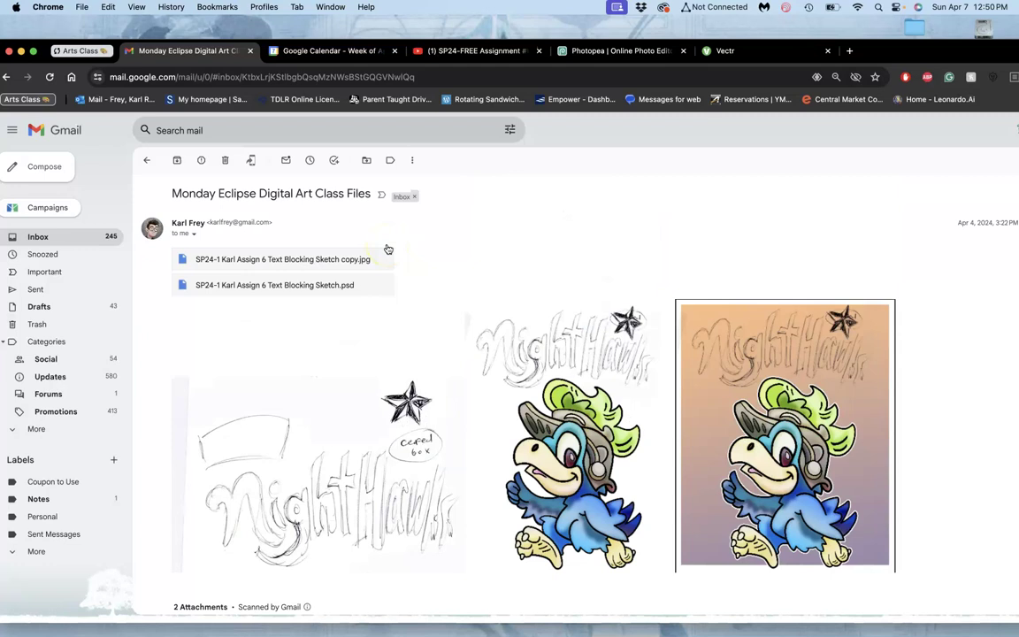
- Go back to the Gmail inbox, switch to Google Calendar, and dismiss the History menu
left_click(6, 77)
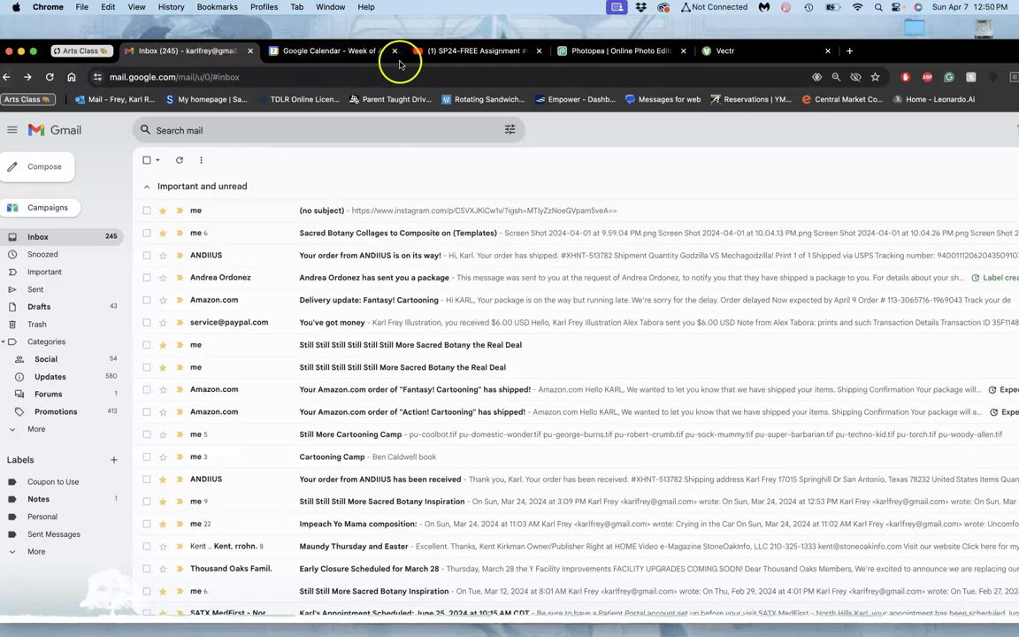
left_click(335, 57)
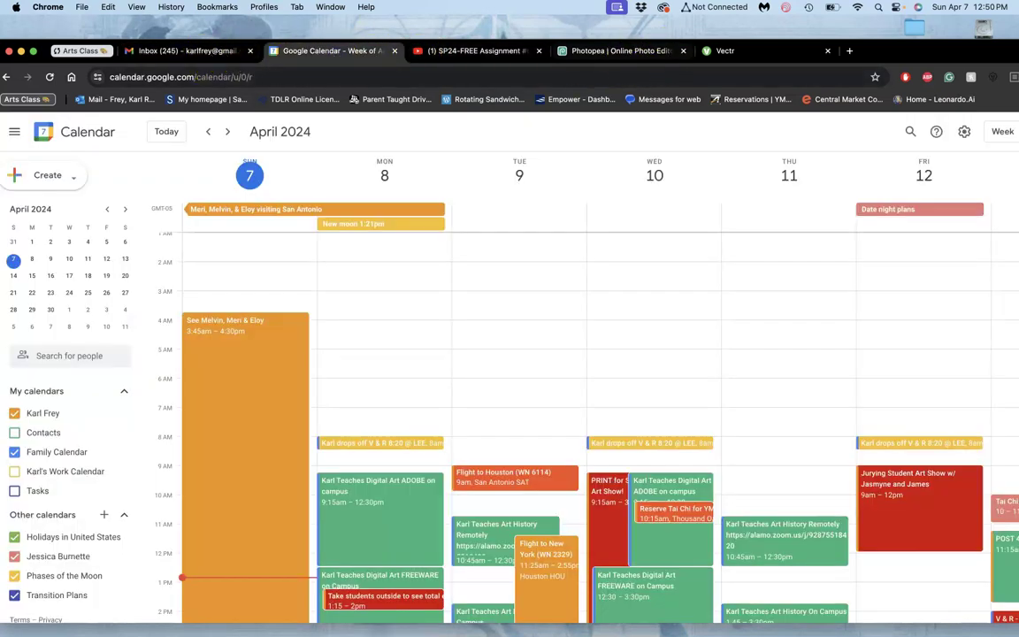
left_click(172, 7)
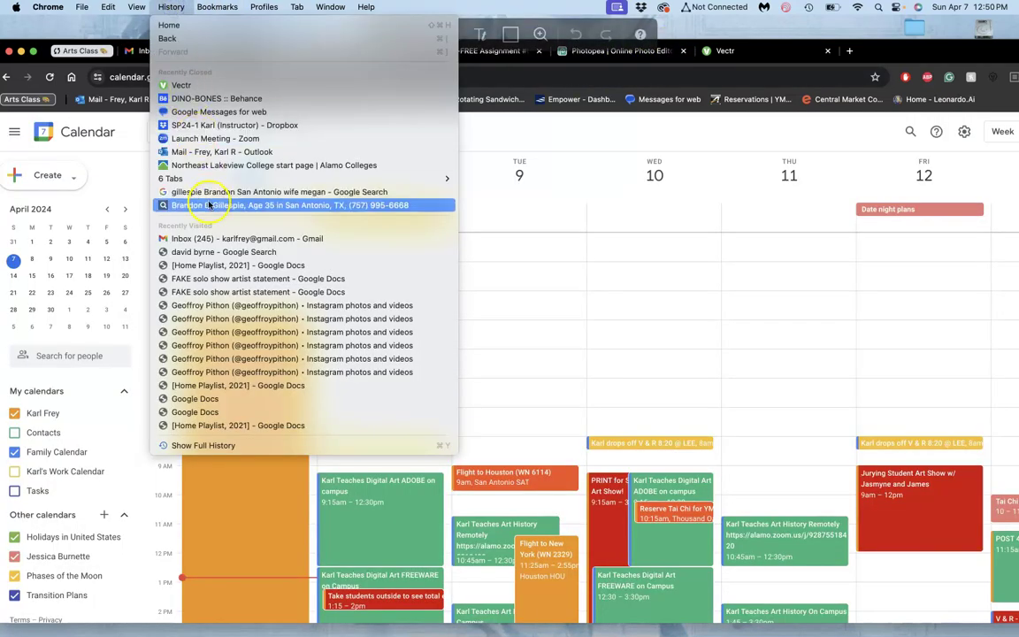
left_click(596, 122)
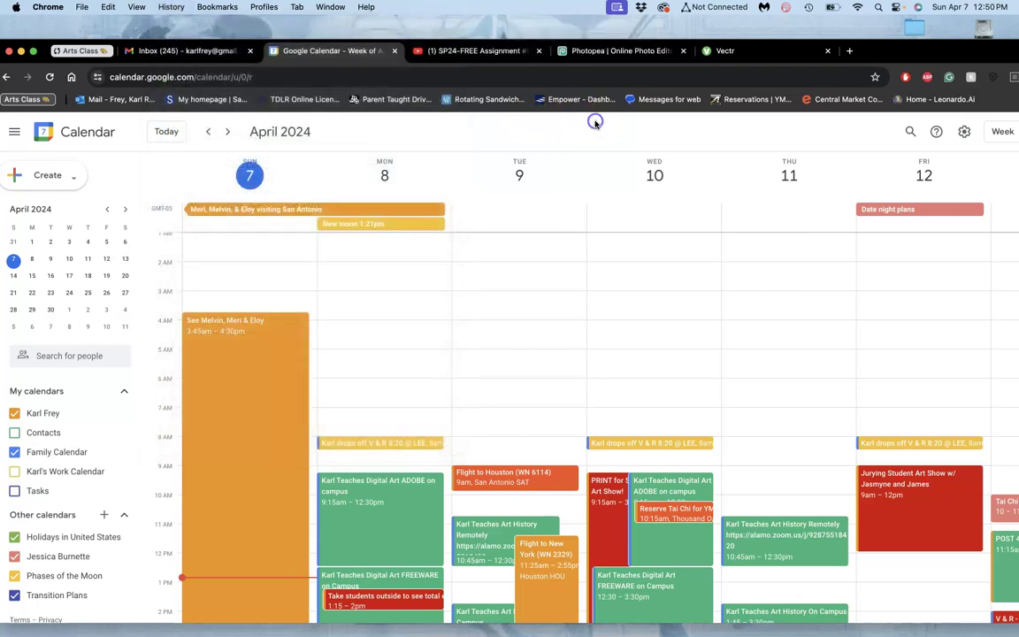
- Search 'alamo aces' in a new tab and start signing in to the ACES portal
left_click(851, 50)
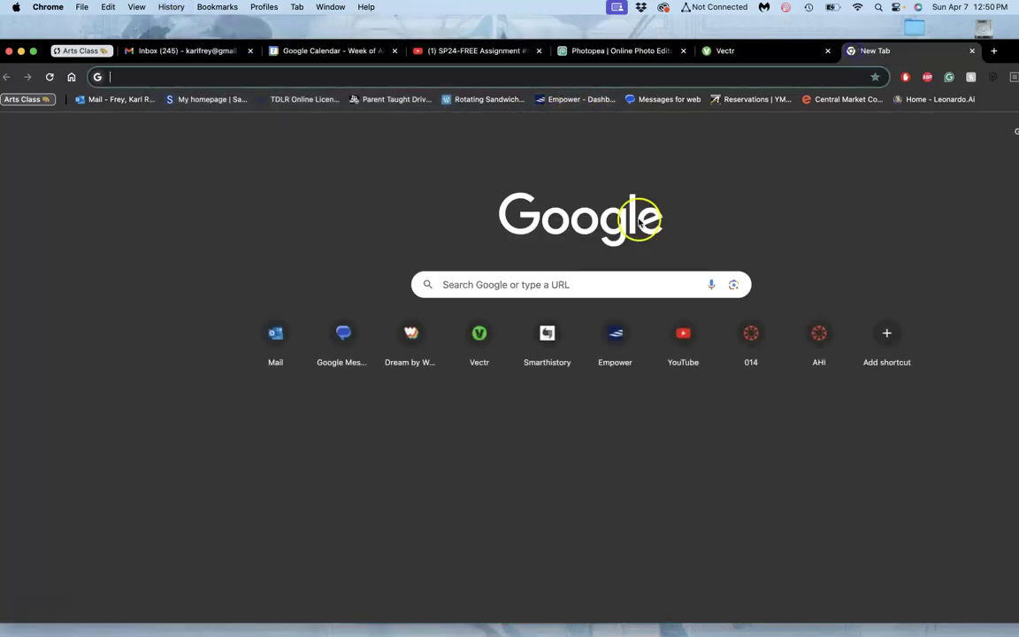
type("alamo aces")
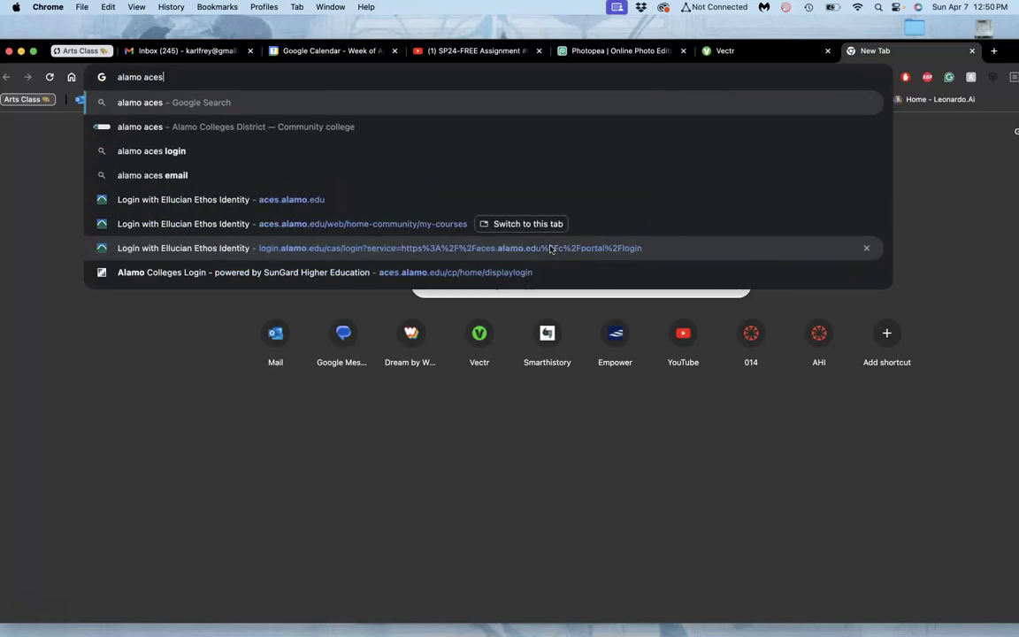
key("Return")
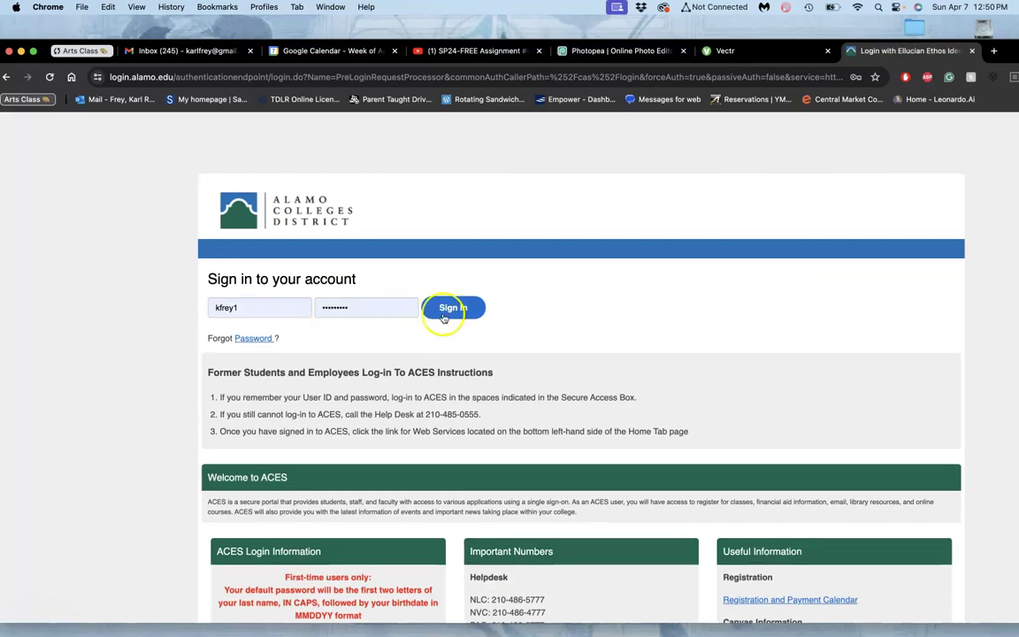
left_click(451, 308)
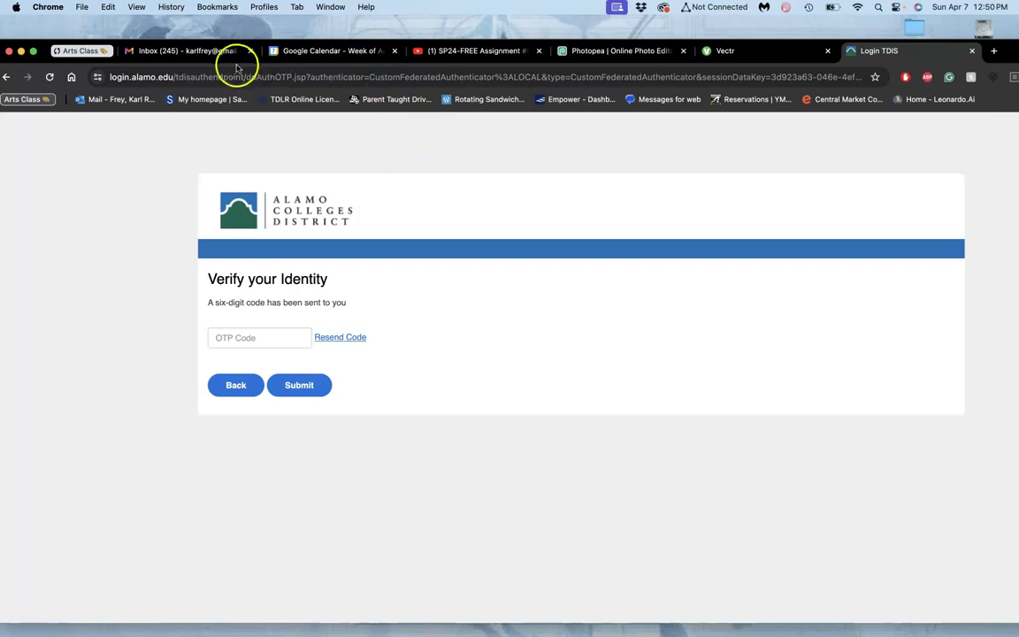
- Copy the one-time passcode from the ACES email in Gmail, then delete that email
left_click(207, 53)
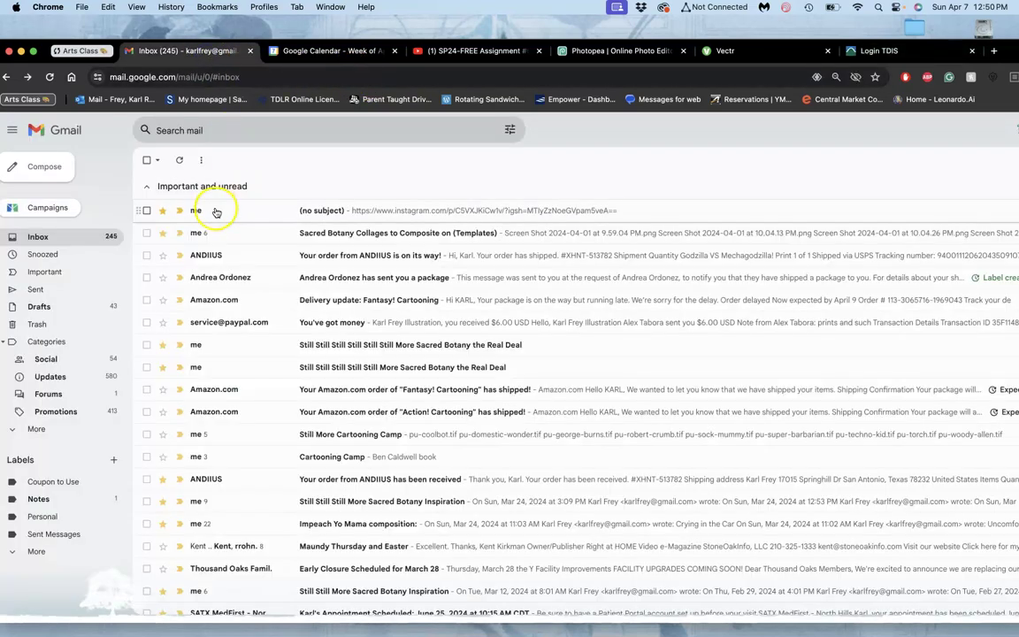
left_click(177, 162)
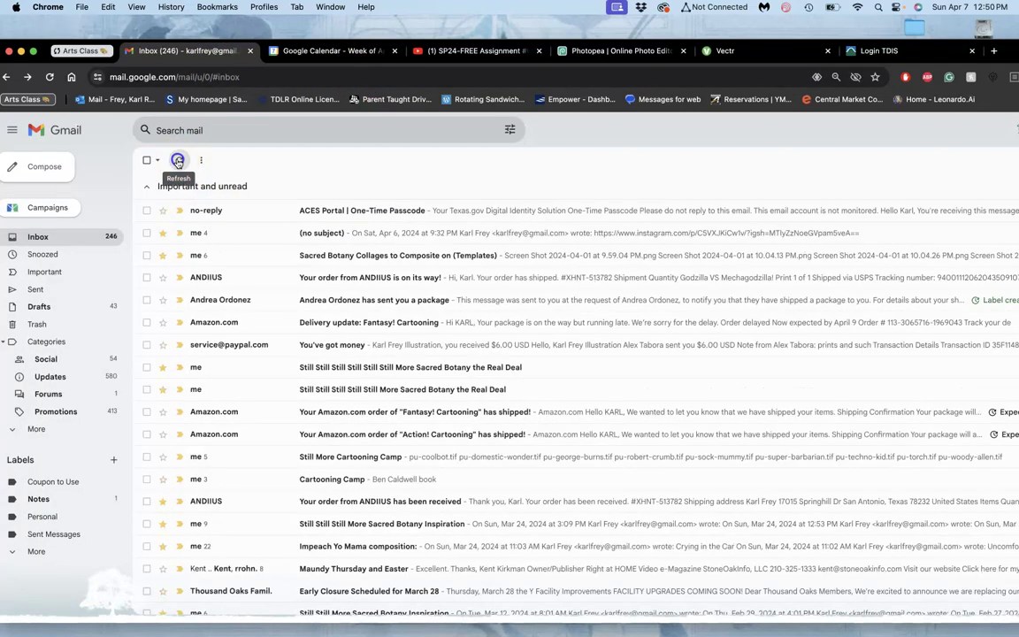
left_click(194, 209)
scroll(407, 418, "down", 5)
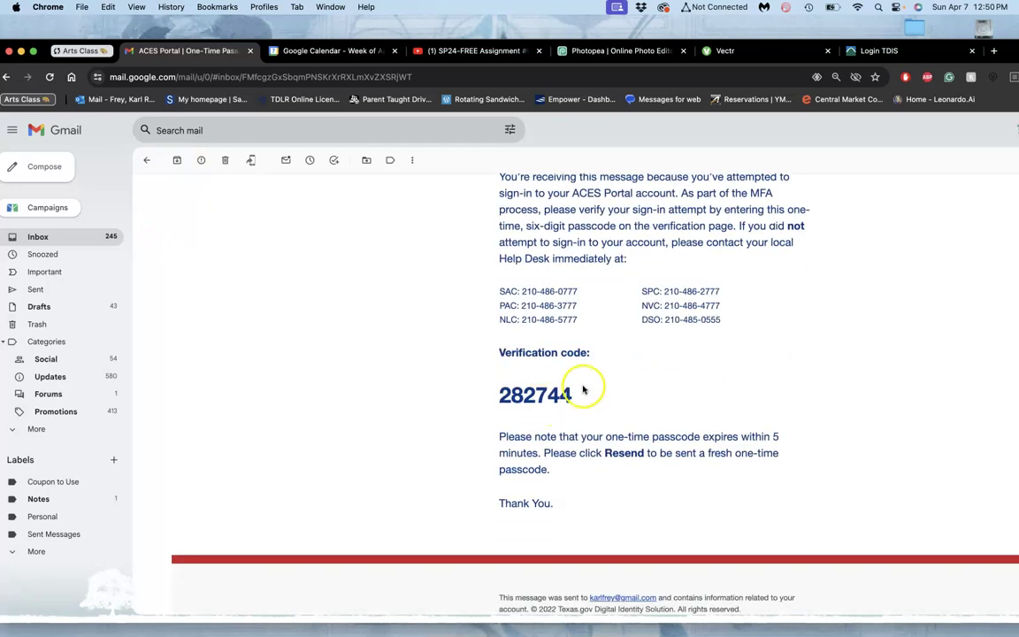
left_click_drag(570, 396, 514, 397)
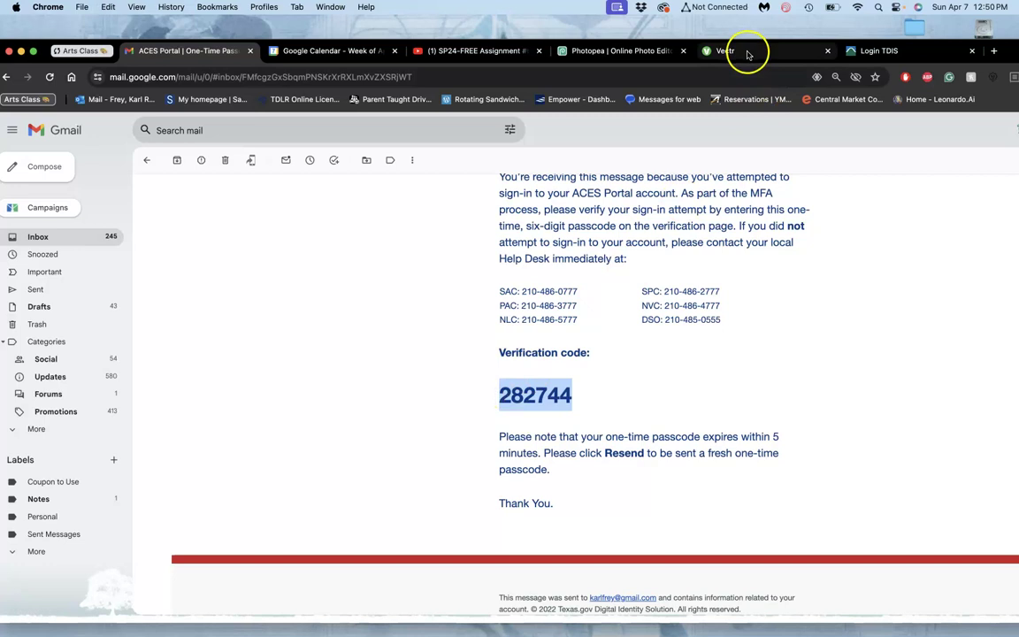
left_click(222, 162)
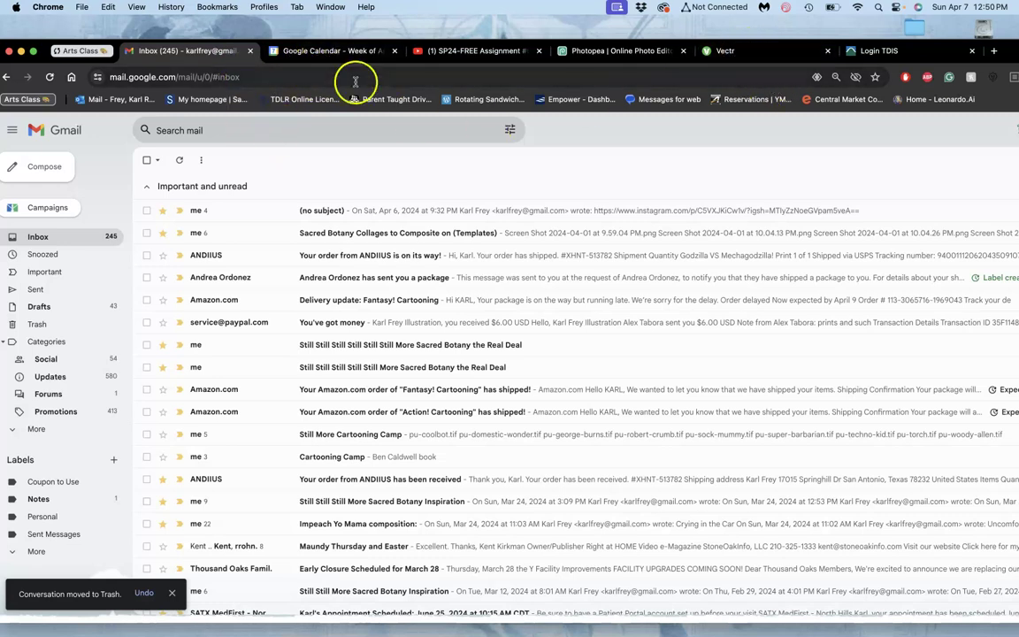
- Paste the passcode into the OTP Code field on the verification page and submit
left_click(909, 53)
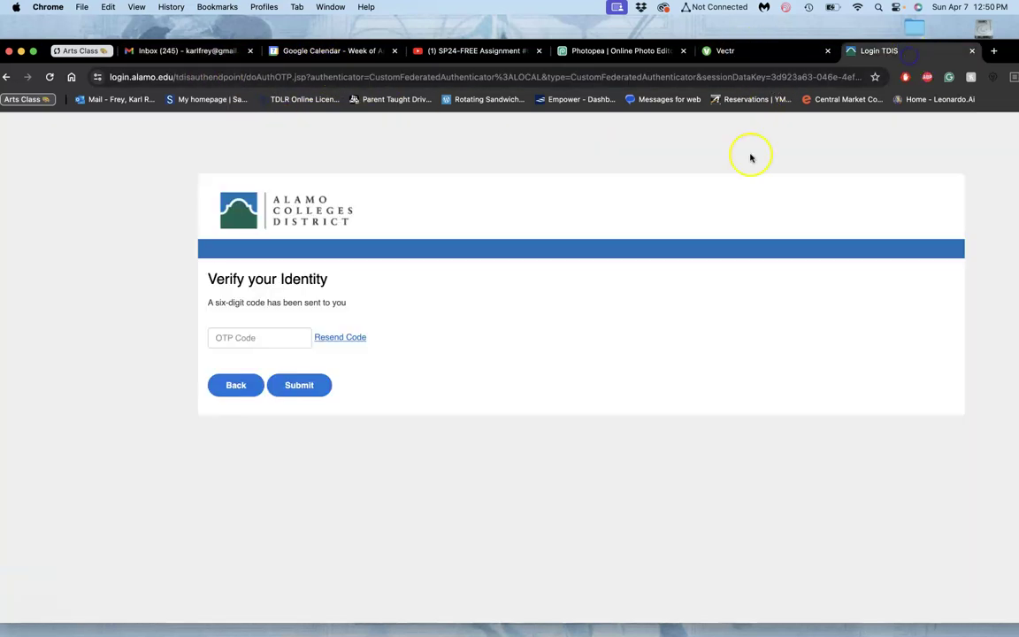
left_click(288, 336)
key("super+v")
left_click(301, 385)
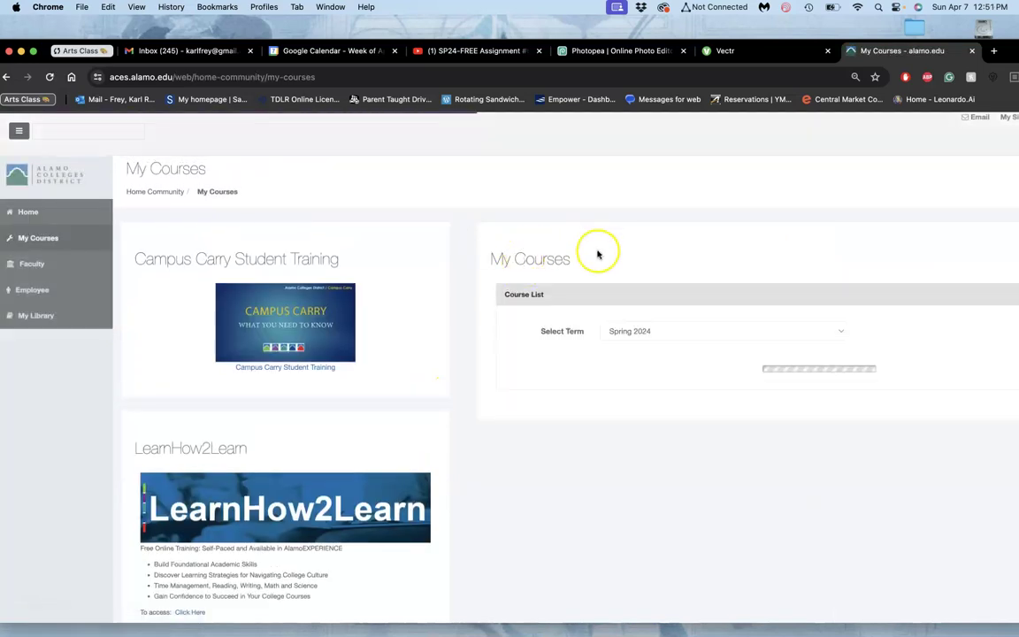
- Navigate from the course's assignment sheets to the Assignment #6 discussion page
scroll(630, 513, "down", 2)
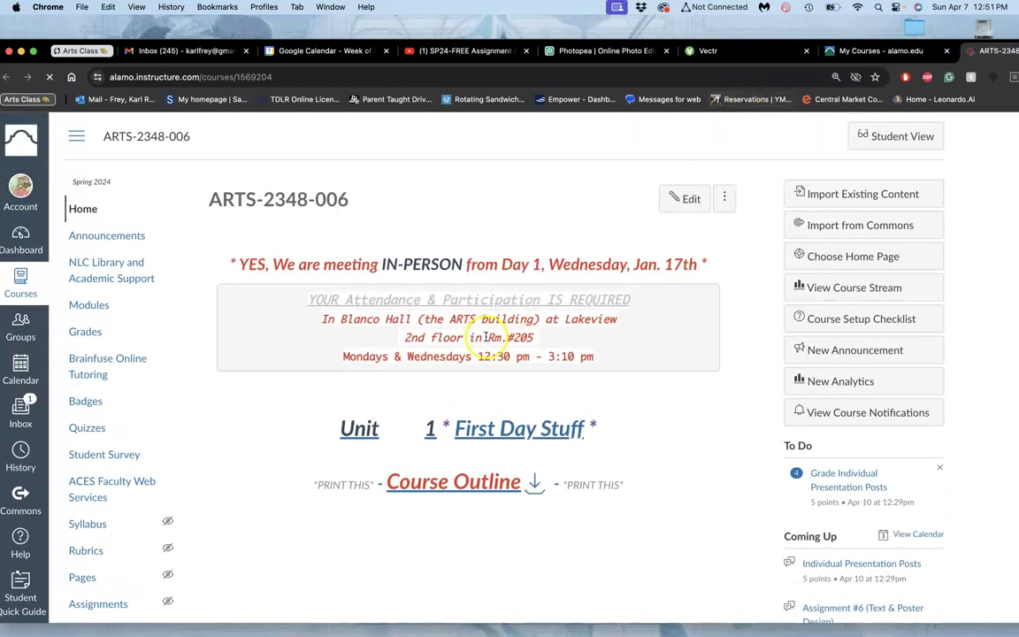
scroll(484, 336, "down", 5)
left_click(464, 489)
scroll(517, 409, "down", 15)
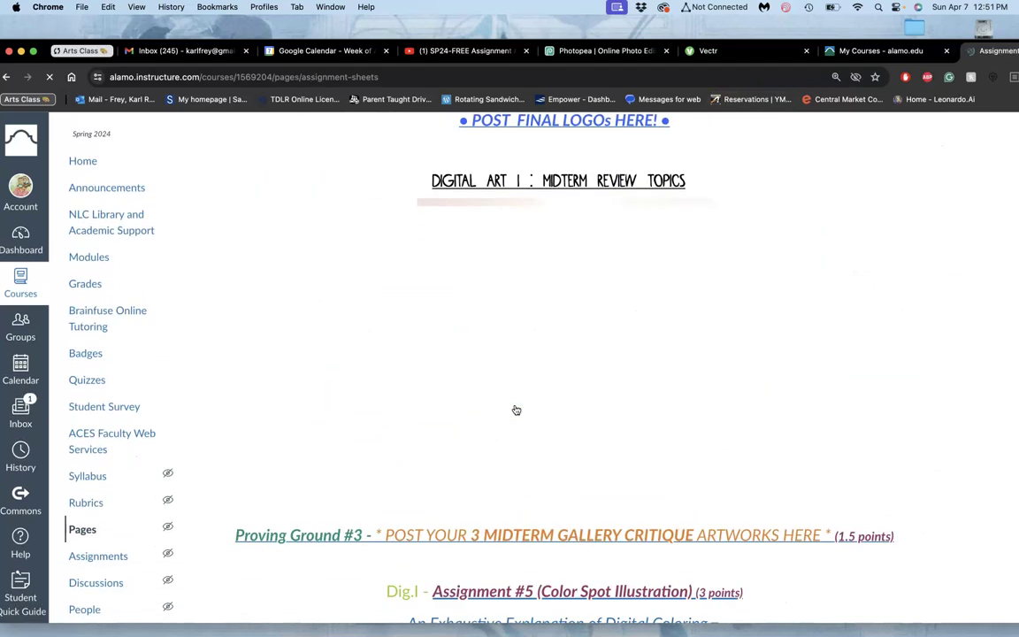
scroll(517, 410, "down", 3)
left_click(522, 407)
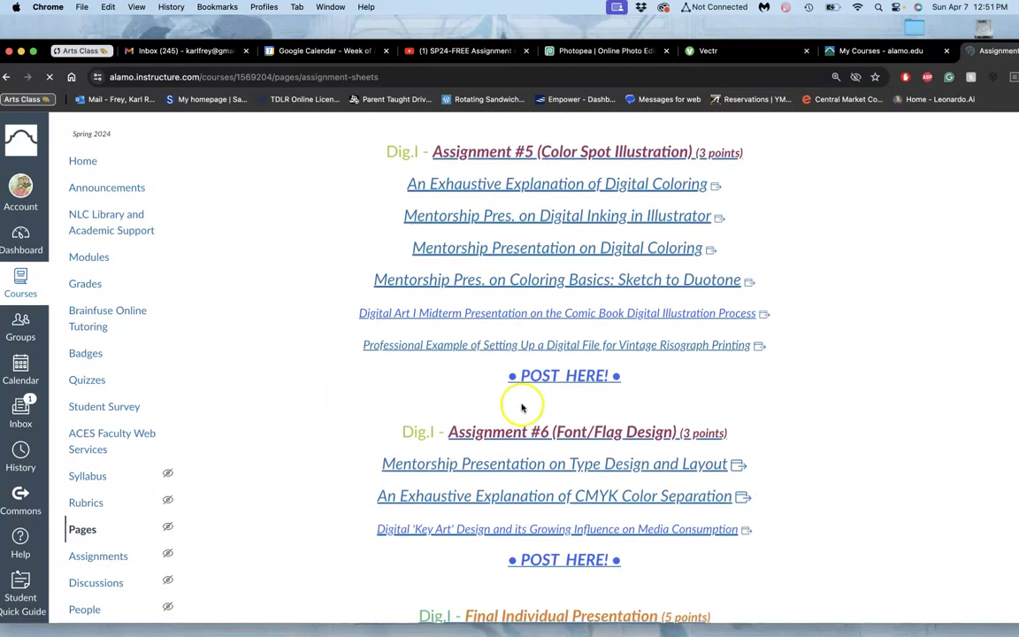
left_click(564, 563)
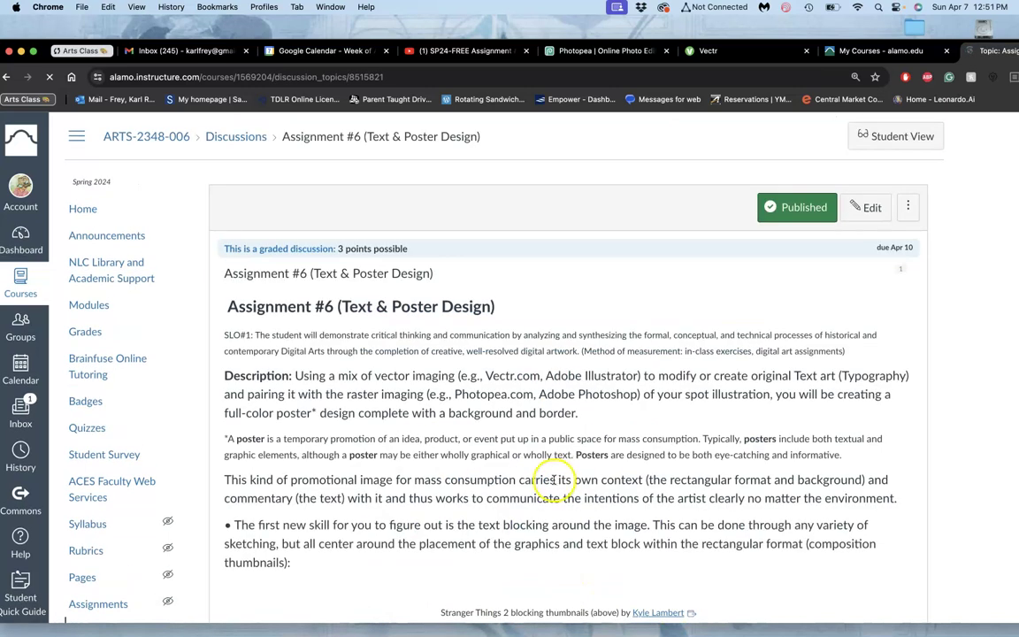
- Open the 'ART OF THE TITLE: STRANGER THINGS' link in a new tab
scroll(482, 468, "down", 10)
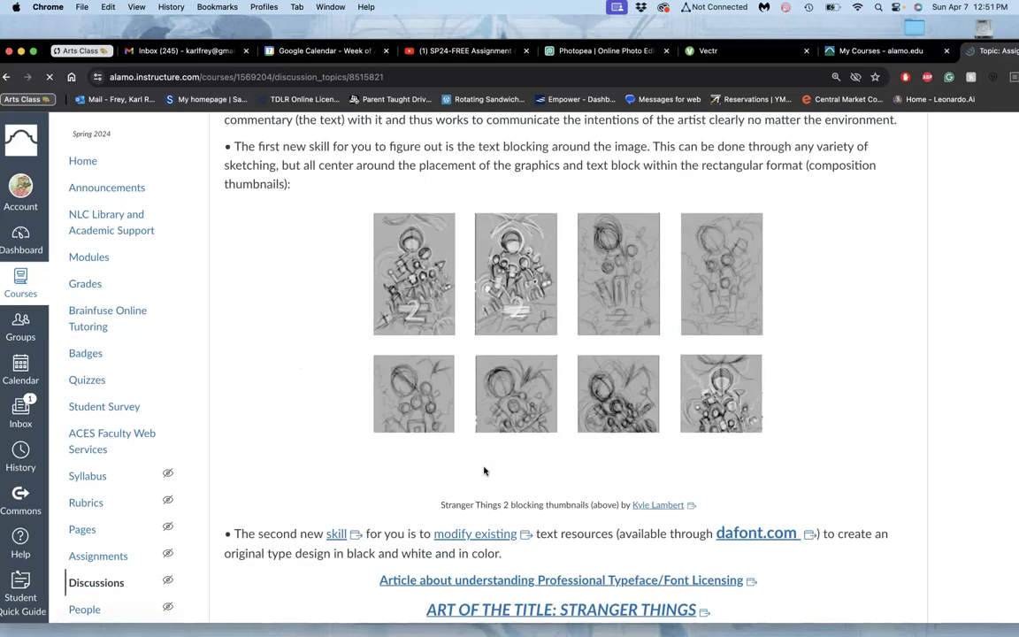
scroll(484, 471, "down", 5)
left_click(560, 292)
scroll(568, 438, "down", 2)
right_click(566, 214)
left_click(615, 218)
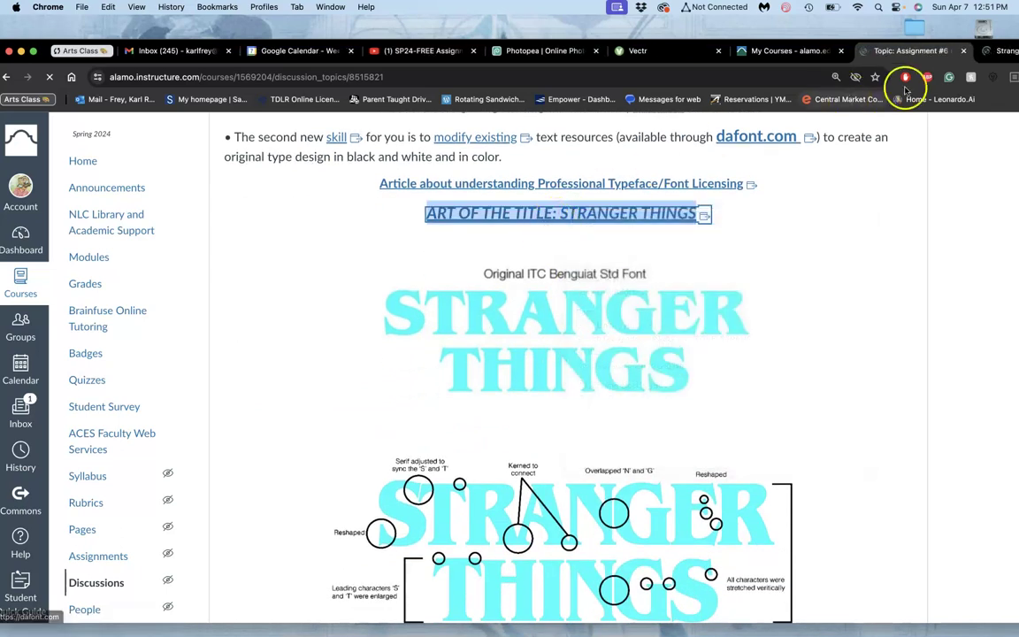
- Switch to the Stranger Things page and play its title sequence with sound muted
left_click(1008, 55)
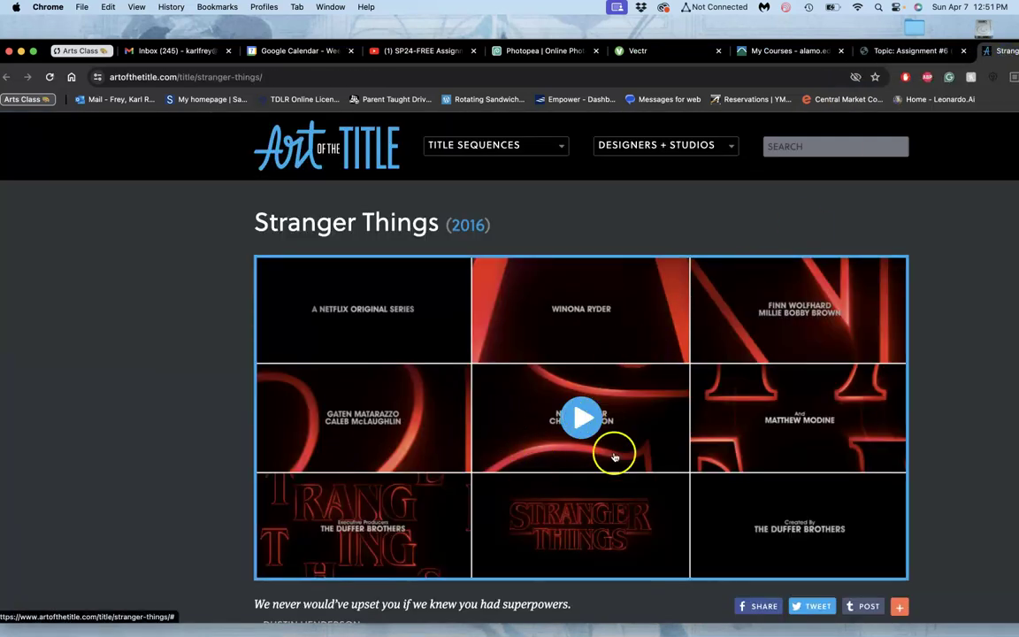
scroll(594, 454, "down", 3)
scroll(595, 447, "up", 3)
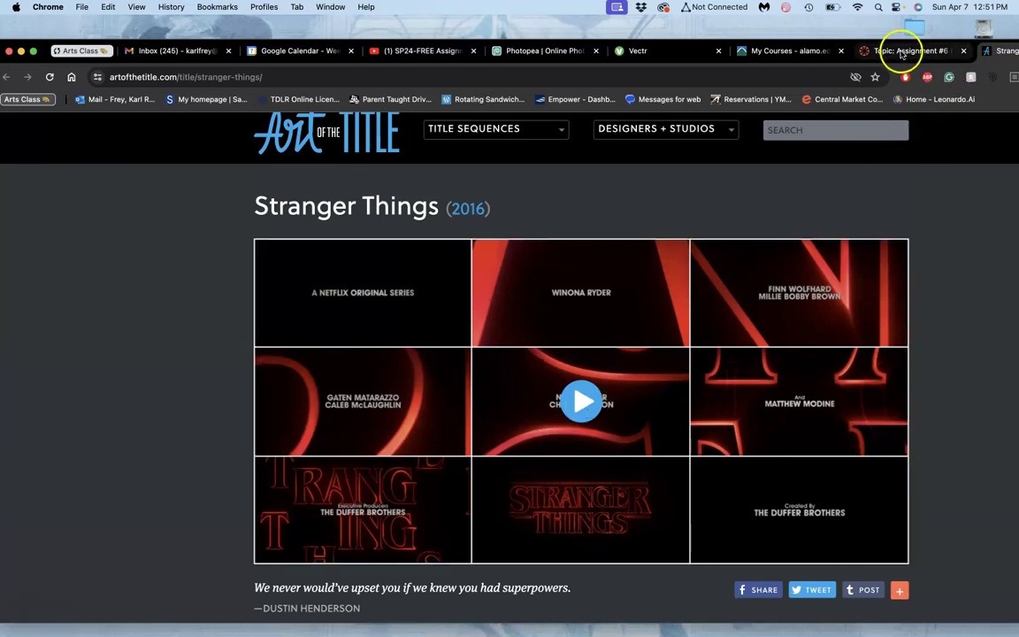
left_click(582, 402)
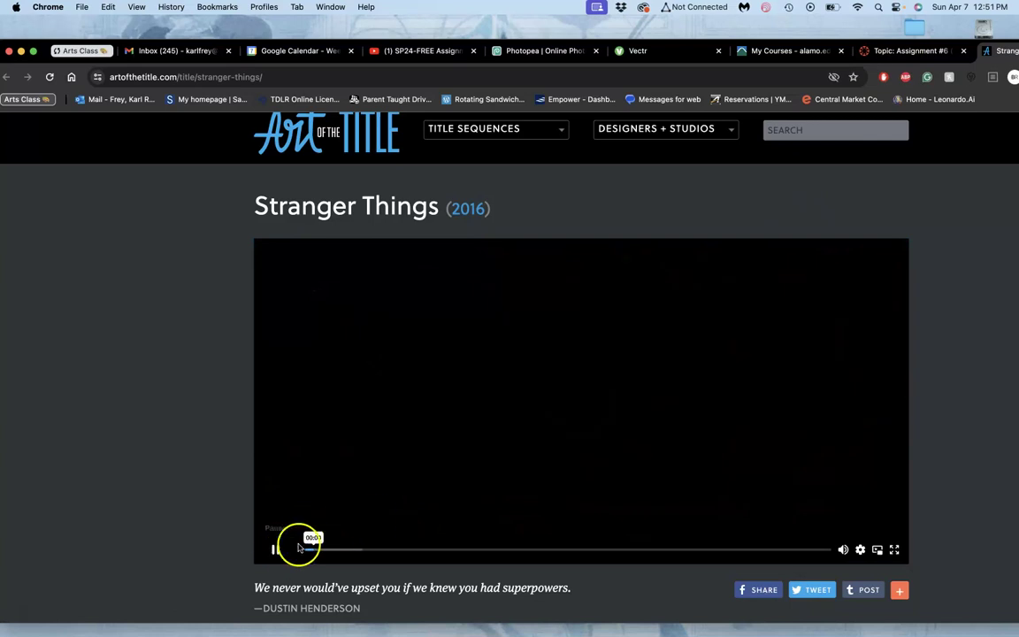
left_click(844, 550)
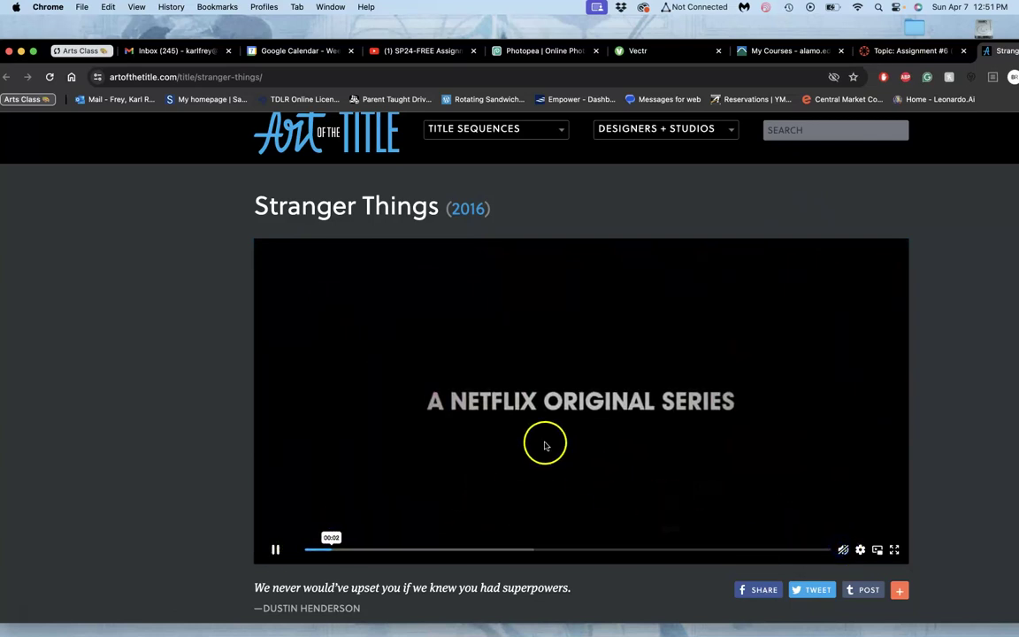
- Skip through the sequence to the final STRANGER THINGS title card
left_click(392, 550)
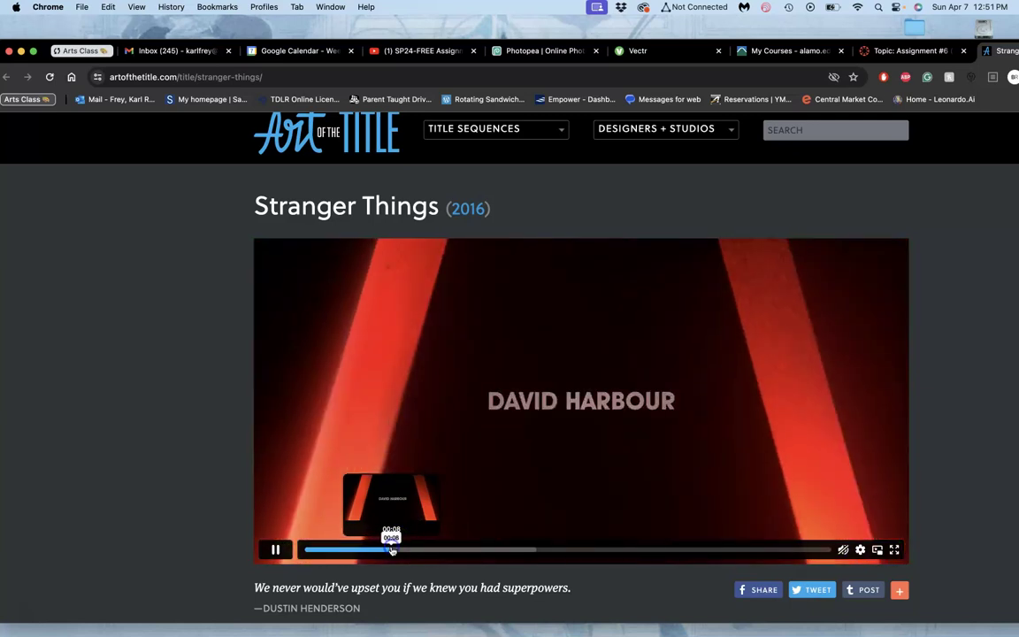
left_click_drag(392, 550, 611, 548)
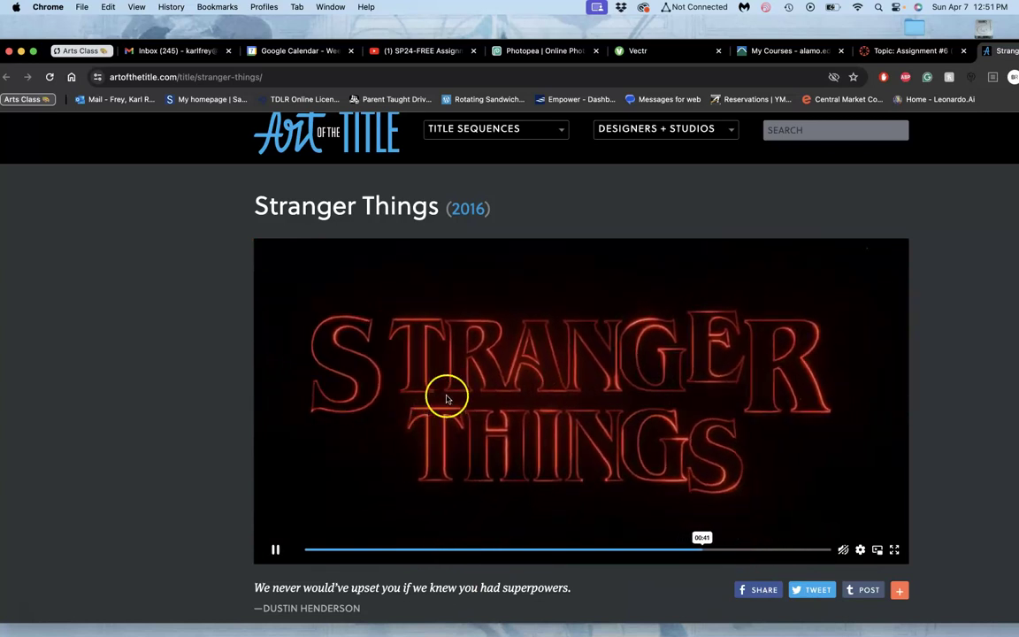
left_click(745, 549)
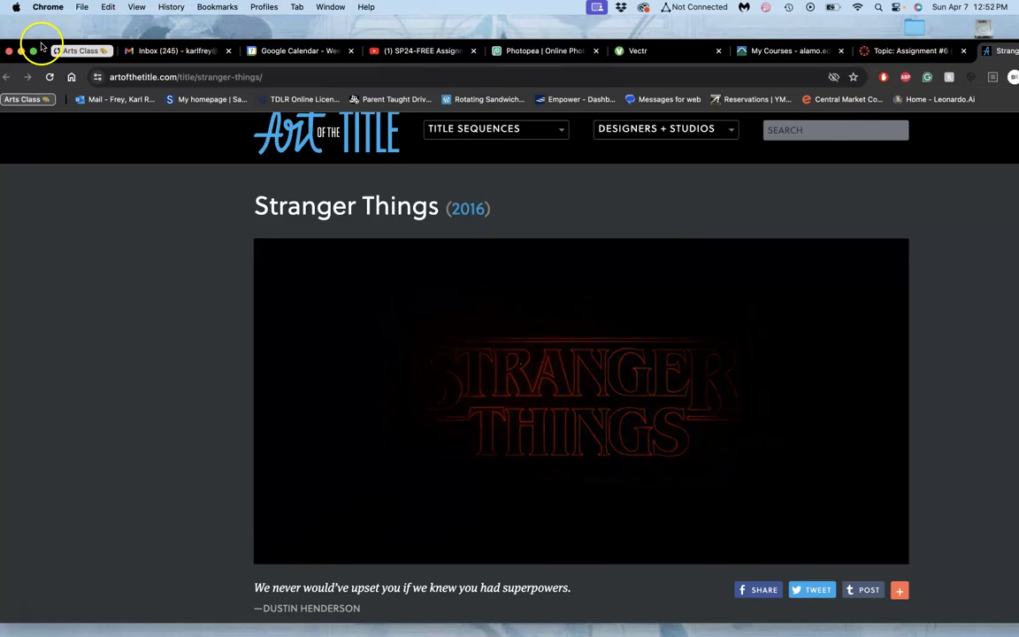
left_click_drag(42, 46, 0, 56)
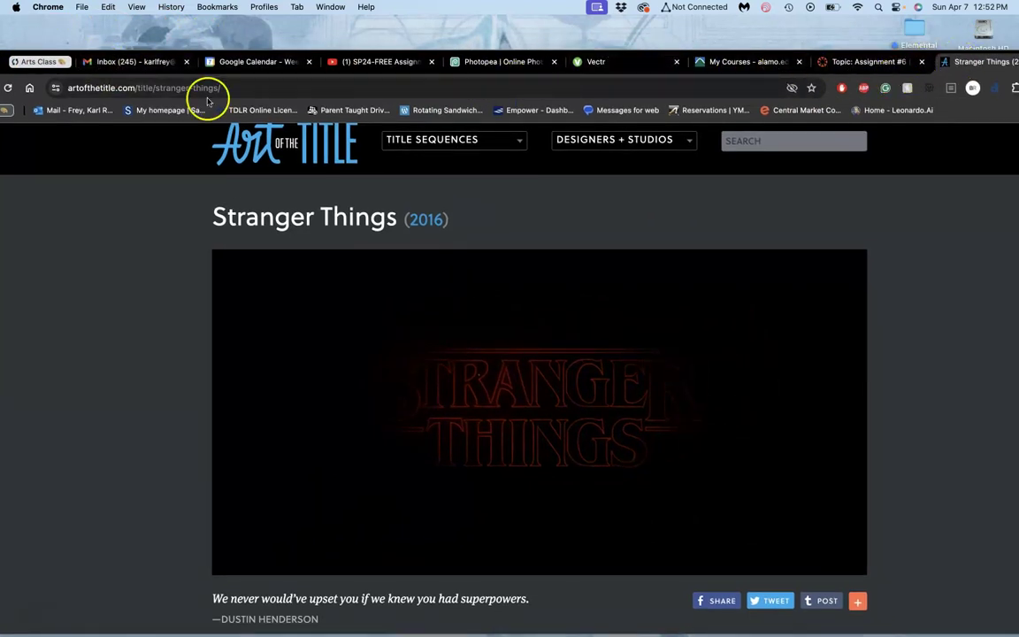
- Back in Vectr, drag a letter piece into place between the g and t
left_click(625, 68)
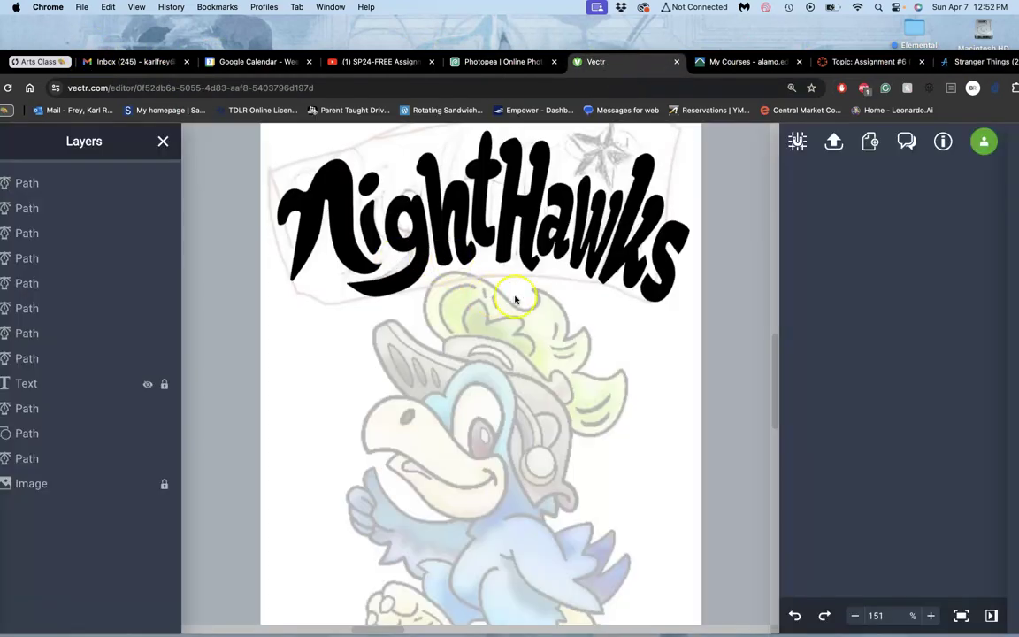
scroll(607, 330, "up", 3)
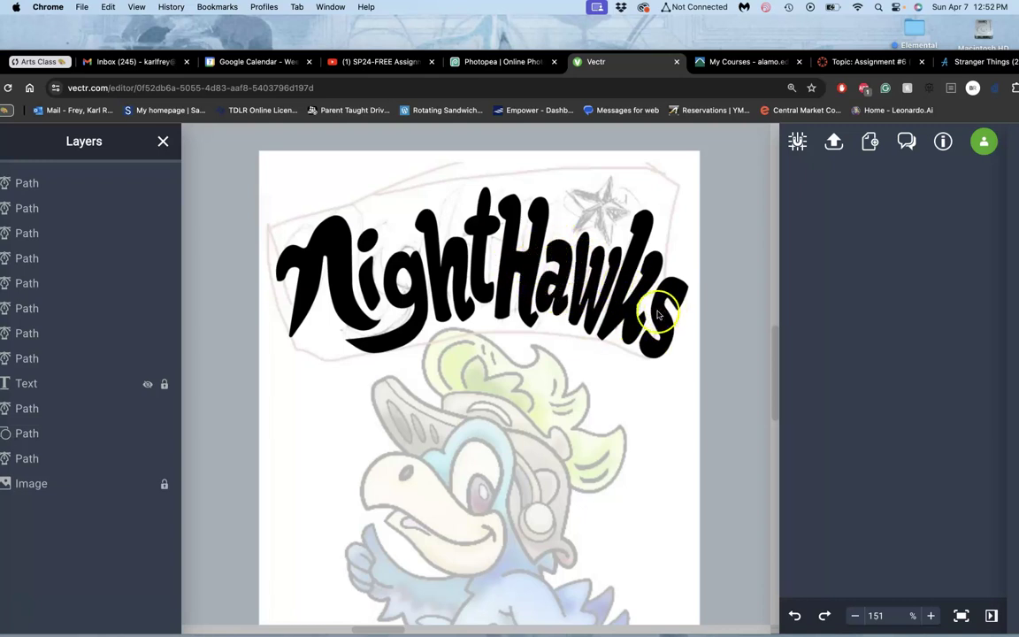
left_click_drag(524, 269, 338, 280)
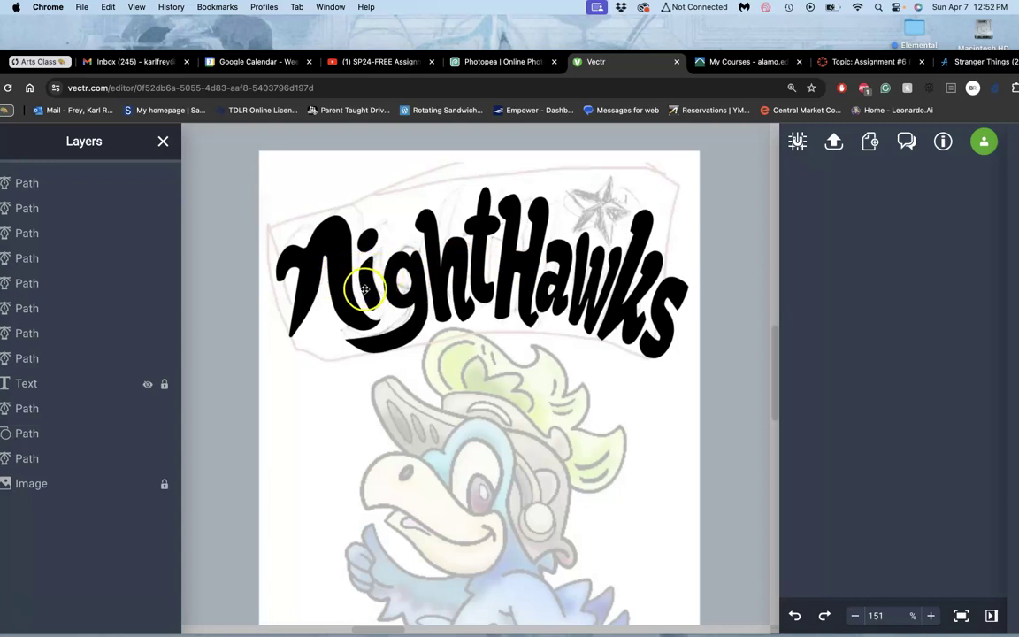
scroll(362, 290, "up", 6)
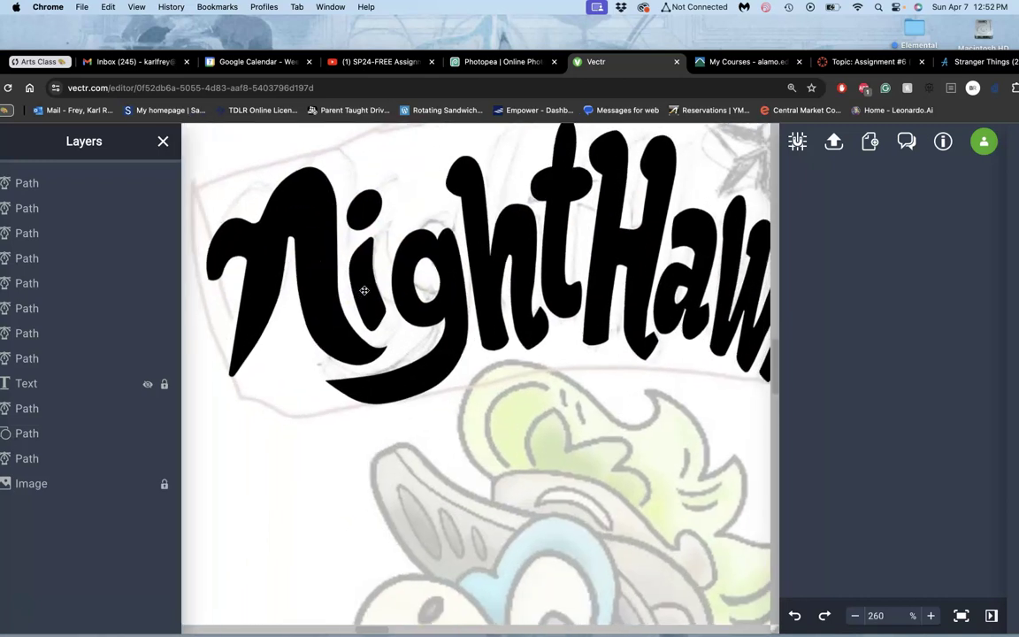
- Tilt the i's stem to about 17° and enlarge it slightly from its corners
left_click(360, 292)
left_click_drag(349, 297, 353, 308)
left_click(378, 266)
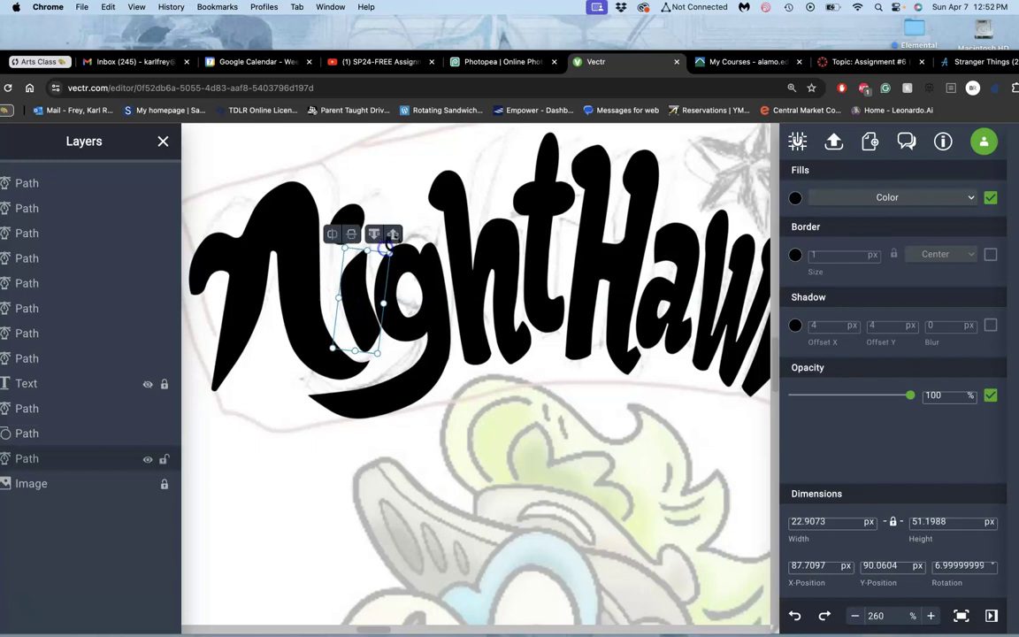
left_click_drag(401, 251, 405, 254)
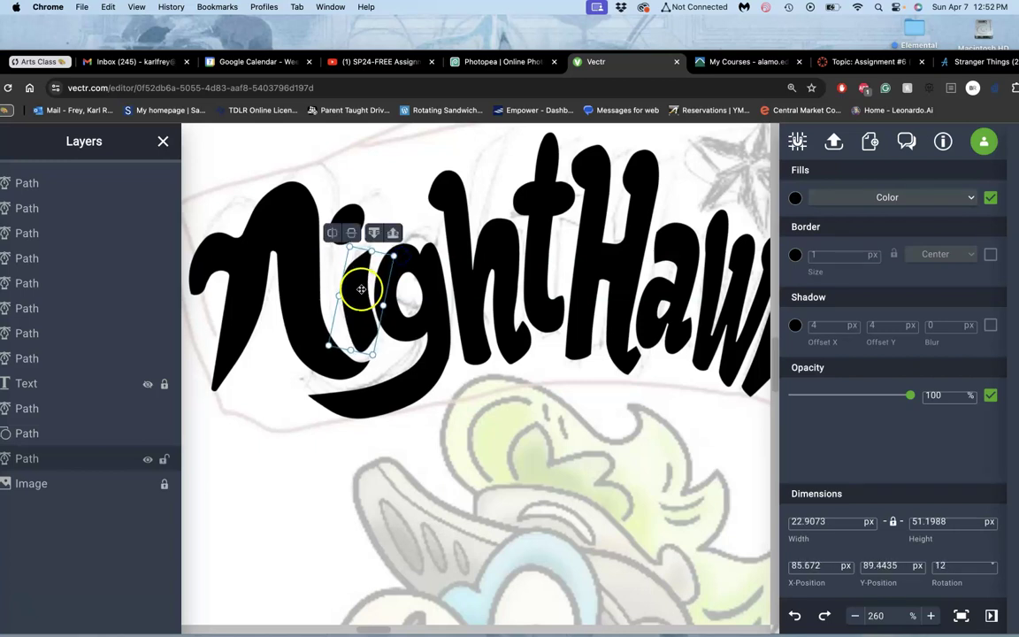
left_click_drag(359, 295, 359, 296)
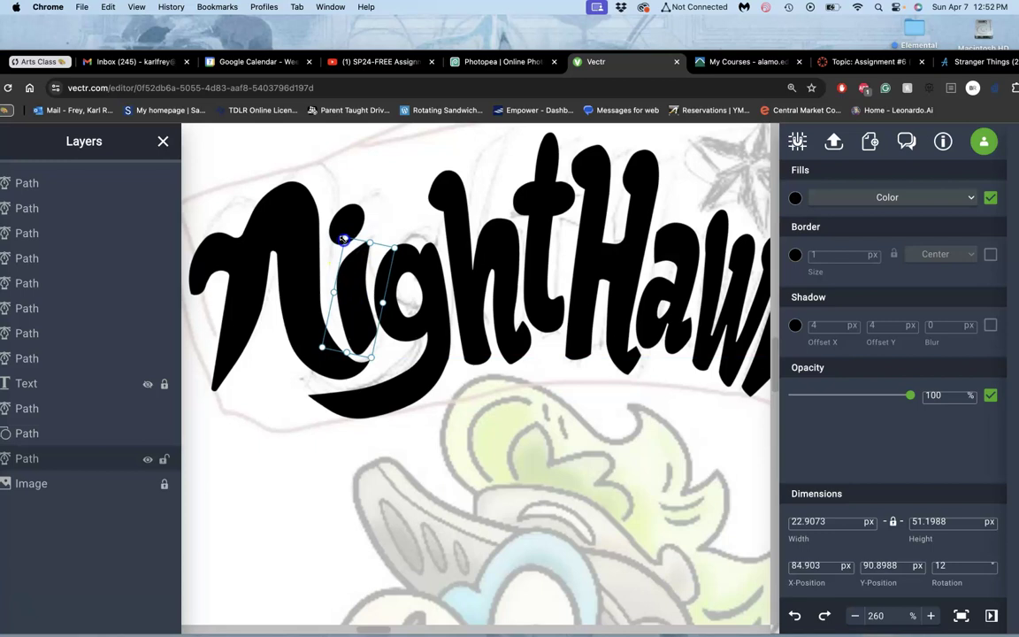
left_click_drag(343, 239, 398, 250)
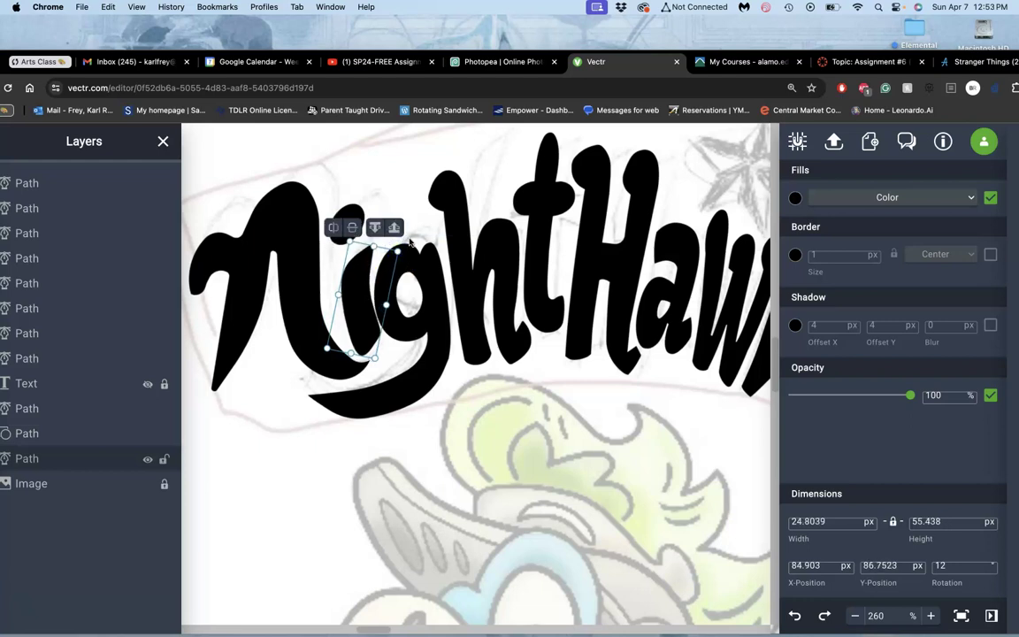
left_click_drag(399, 251, 411, 244)
left_click_drag(363, 268, 358, 277)
- Enlarge the i's oval dot to about 30 × 20 px and set it above the stem
left_click(375, 290)
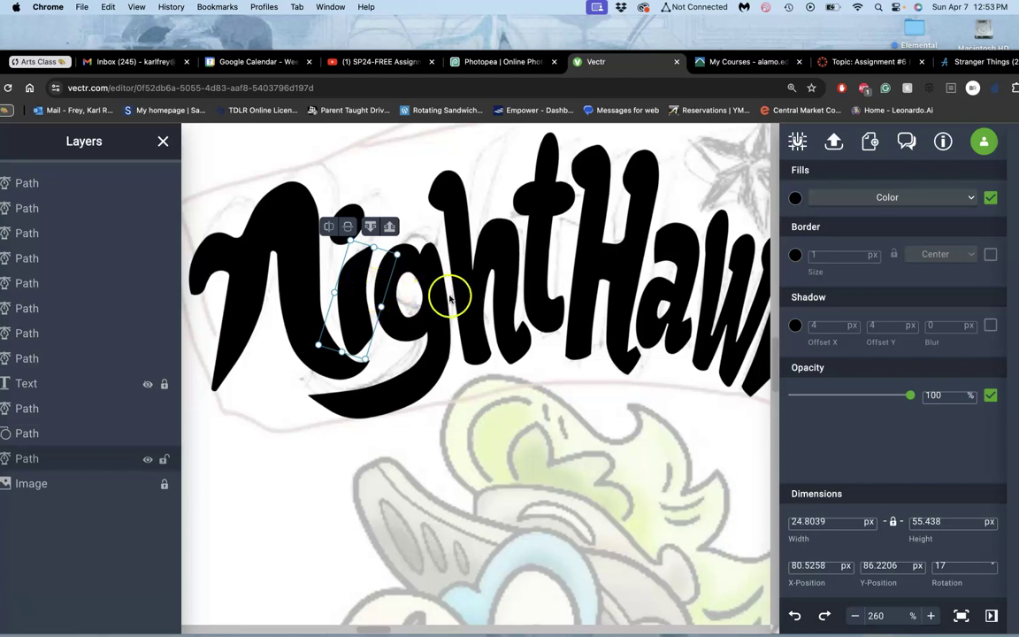
left_click(351, 214)
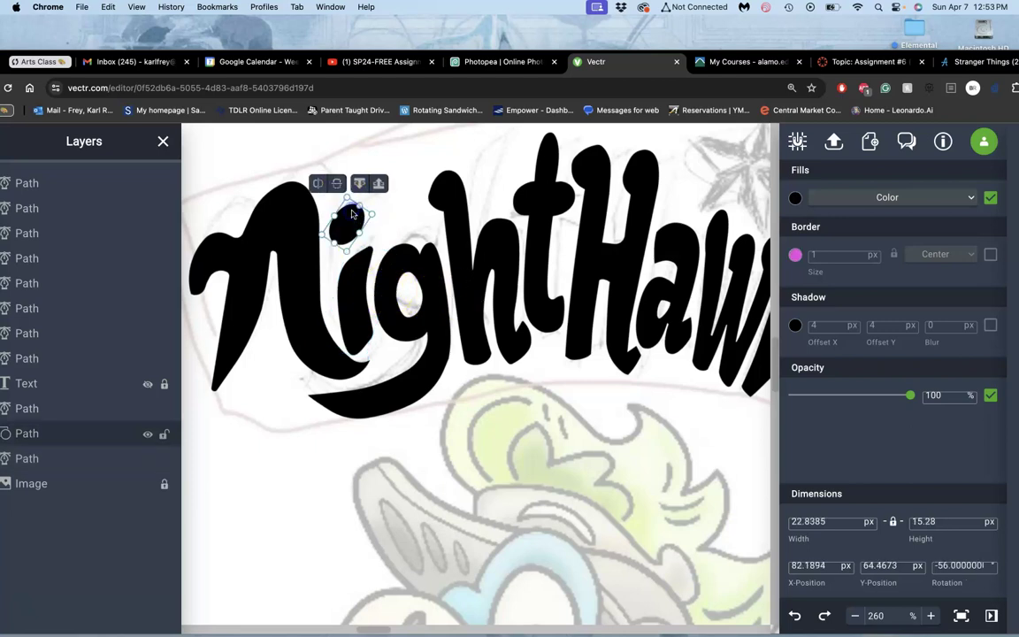
mouse_move(371, 215)
left_mouse_down()
mouse_move(392, 210)
mouse_move(363, 215)
left_mouse_up()
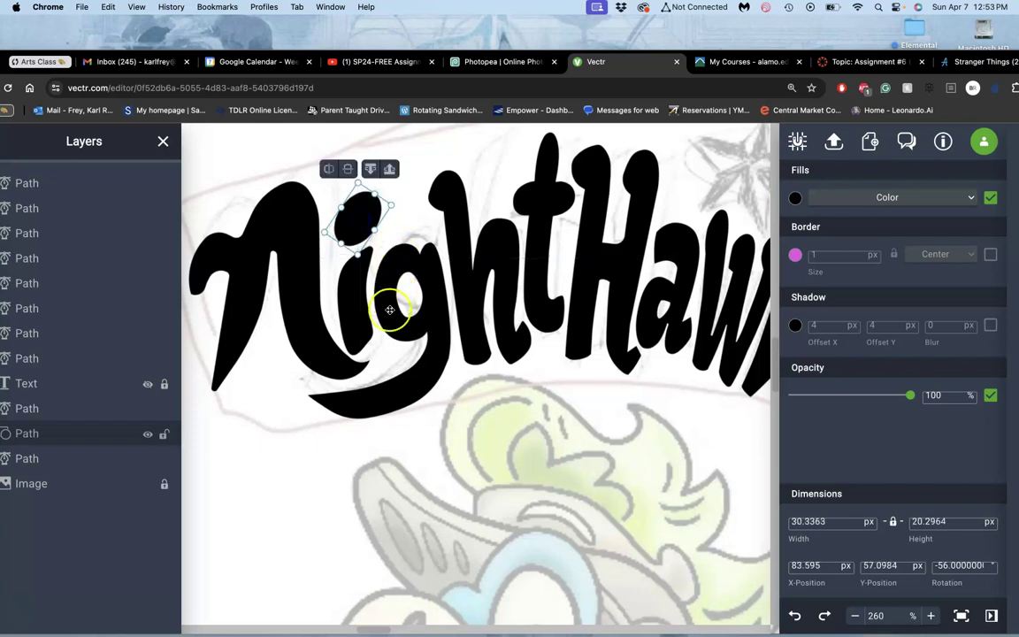
- Rotate the N to about 355° and adjust its width from the right side
left_click(310, 443)
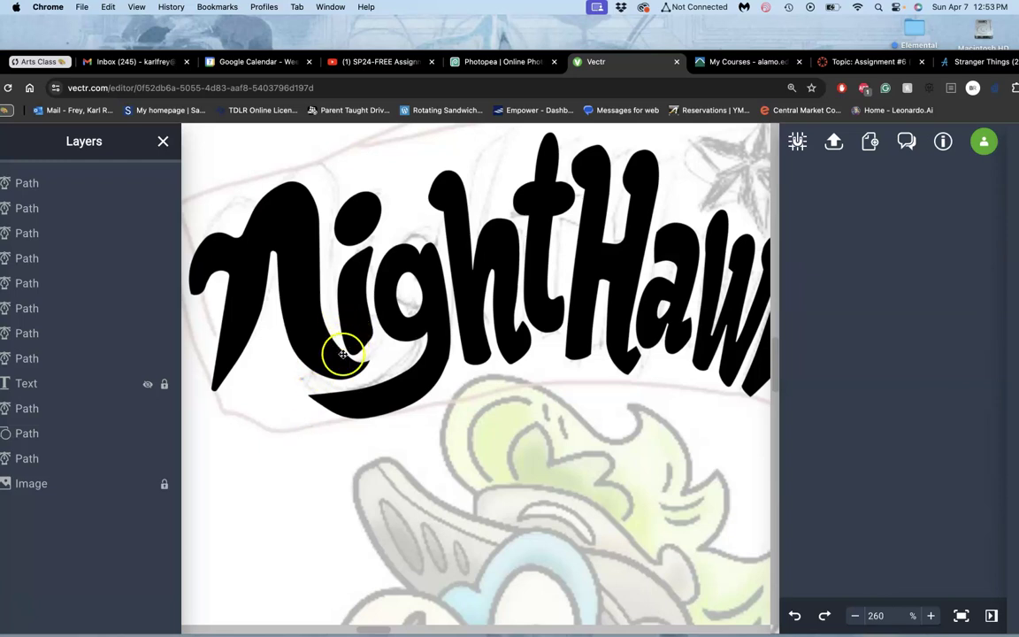
left_click_drag(305, 329, 303, 336)
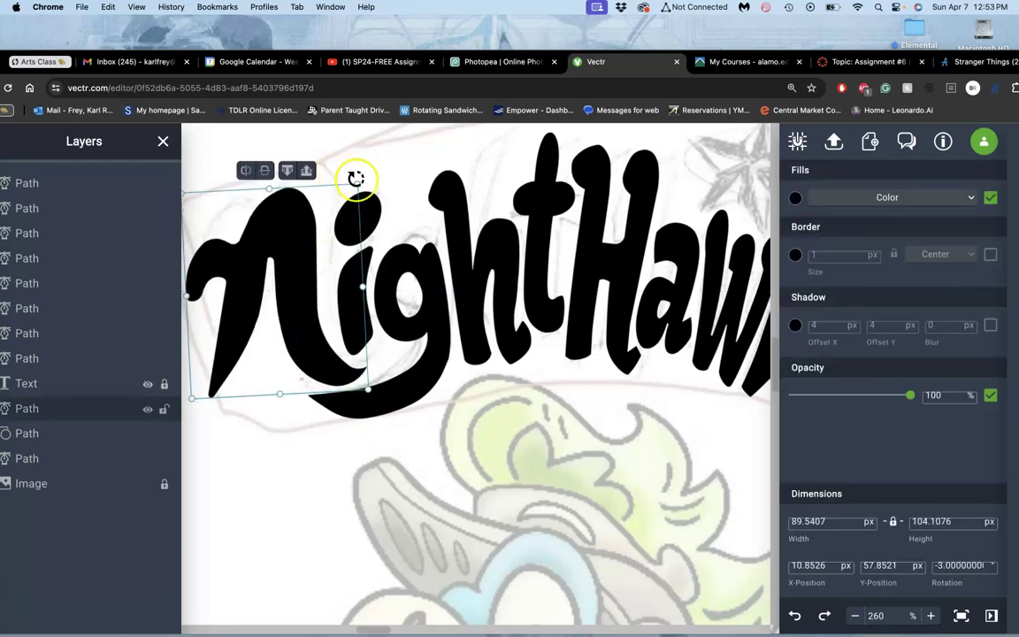
mouse_move(356, 178)
left_mouse_down()
mouse_move(359, 159)
mouse_move(358, 174)
mouse_move(364, 167)
left_mouse_up()
left_click_drag(375, 279, 368, 282)
left_click_drag(198, 402, 200, 415)
- Nudge the N slightly up and left into place beside the i
scroll(291, 492, "left", 3)
left_click(346, 361)
left_click_drag(345, 346, 345, 346)
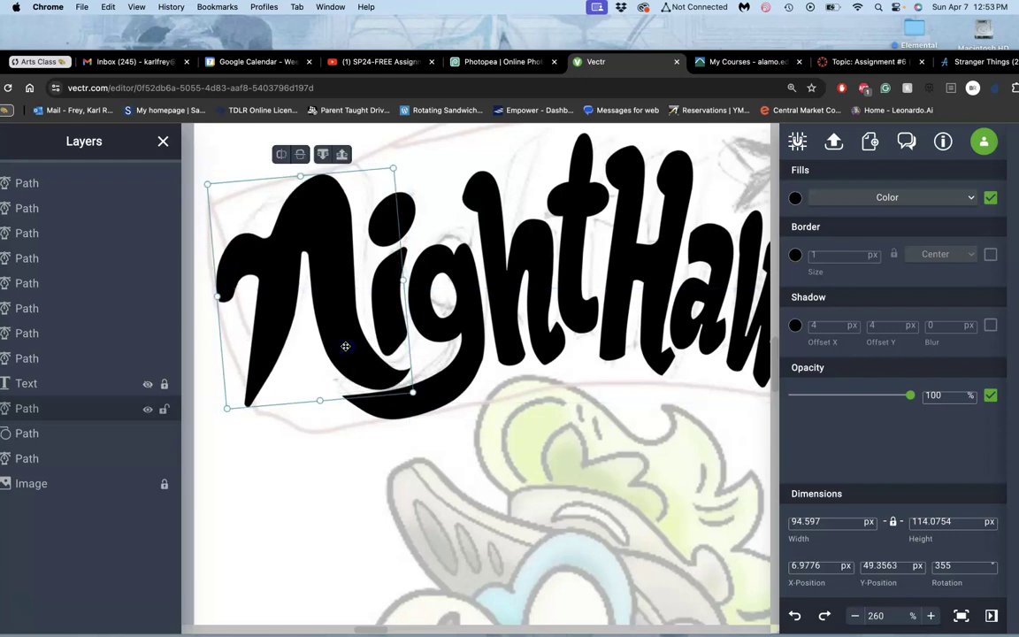
key("Left")
key("Up")
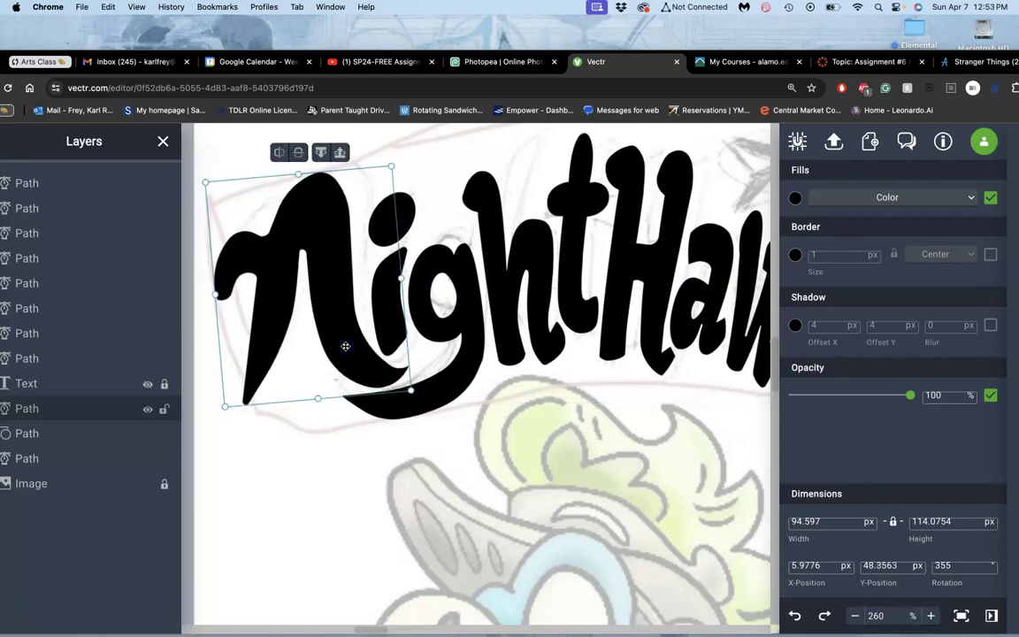
- Pull and smooth the anchors along the N's inner curve beneath the i
double_click(348, 354)
scroll(348, 355, "up", 5)
left_click(366, 320)
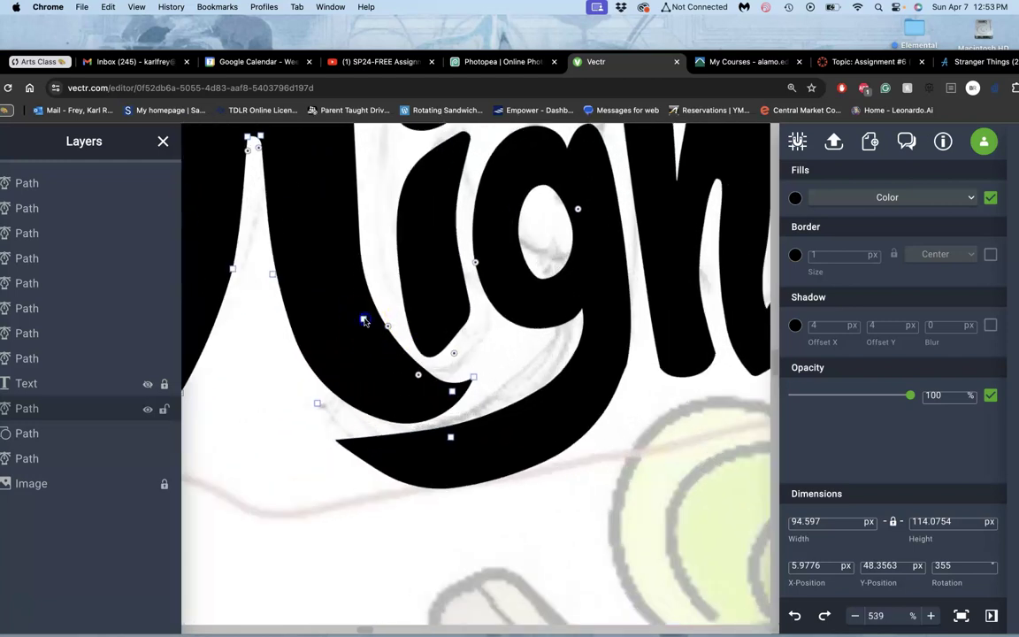
left_click_drag(364, 321, 367, 355)
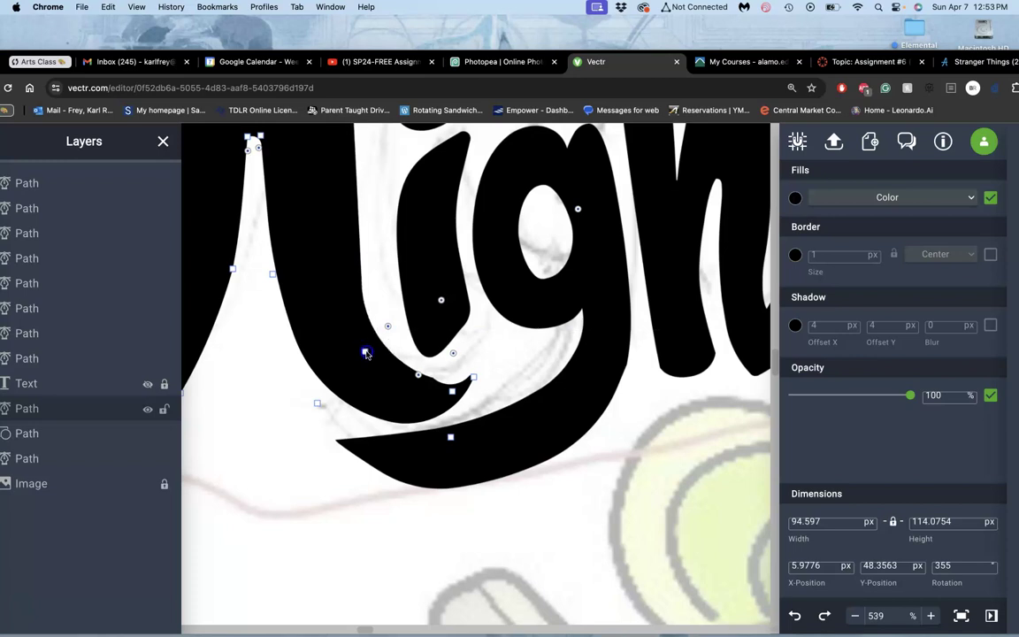
left_click(419, 376)
left_click_drag(419, 377, 412, 389)
left_click_drag(451, 389, 451, 380)
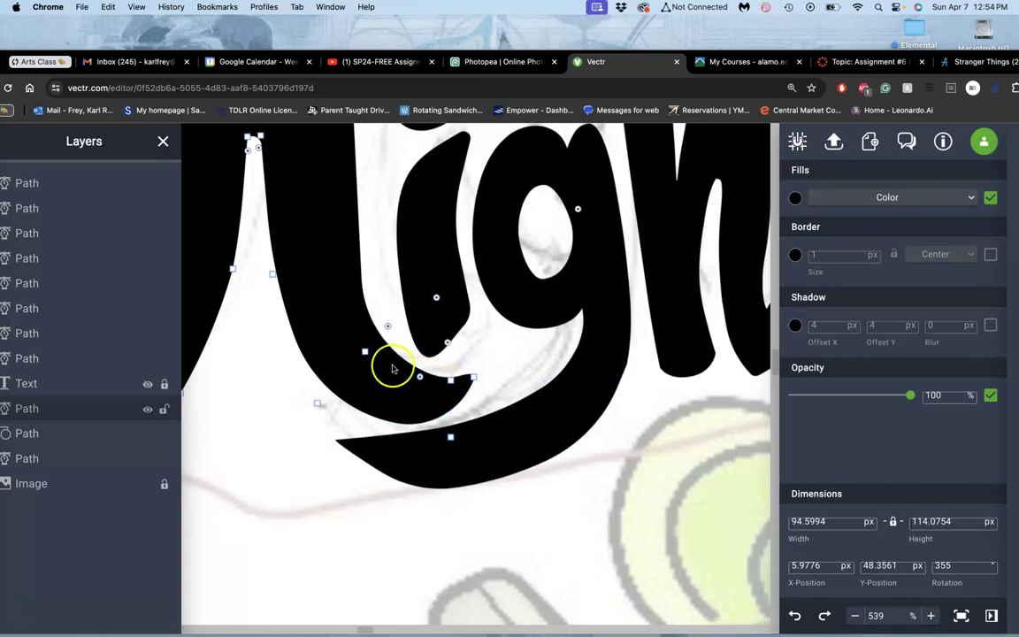
left_click(364, 352)
left_click_drag(362, 356, 364, 361)
left_click(451, 381)
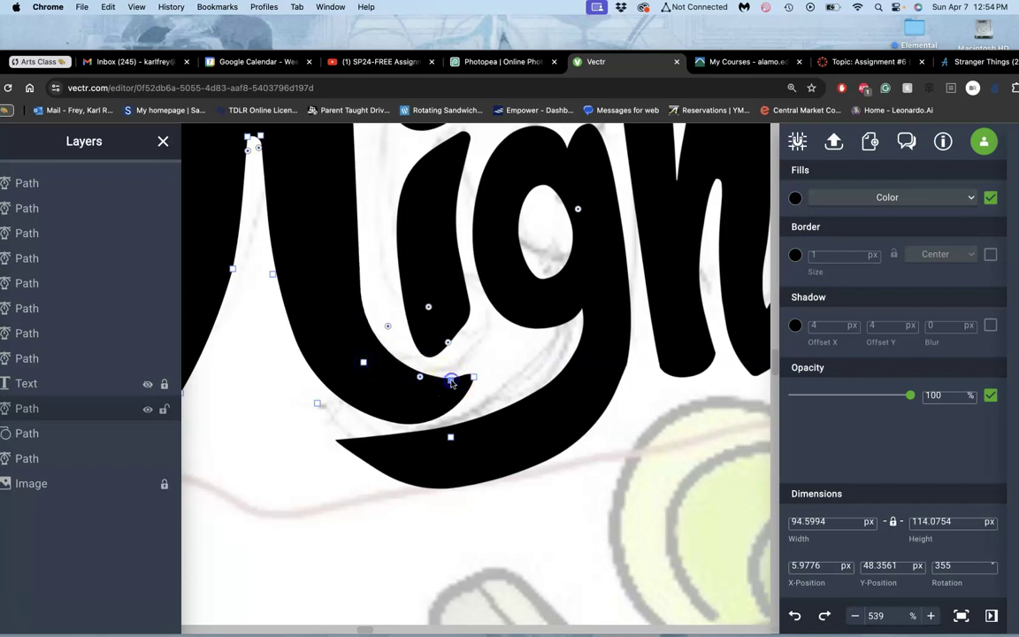
left_click_drag(451, 382, 416, 383)
- Refine the hook's lower corner anchor and its handles to round the curl
left_click(363, 362)
double_click(364, 363)
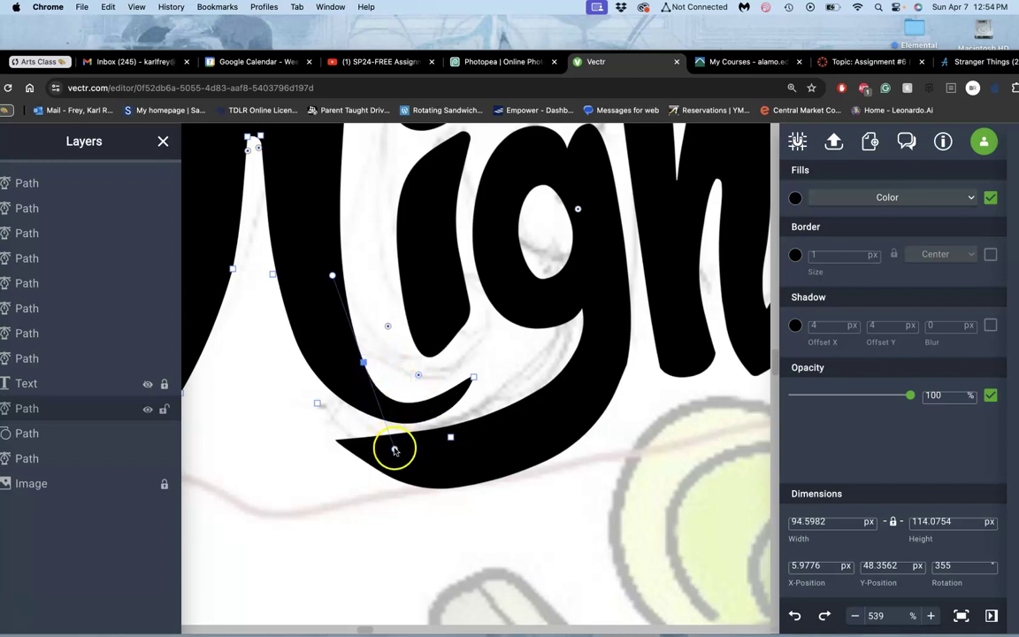
left_click_drag(395, 448, 411, 431)
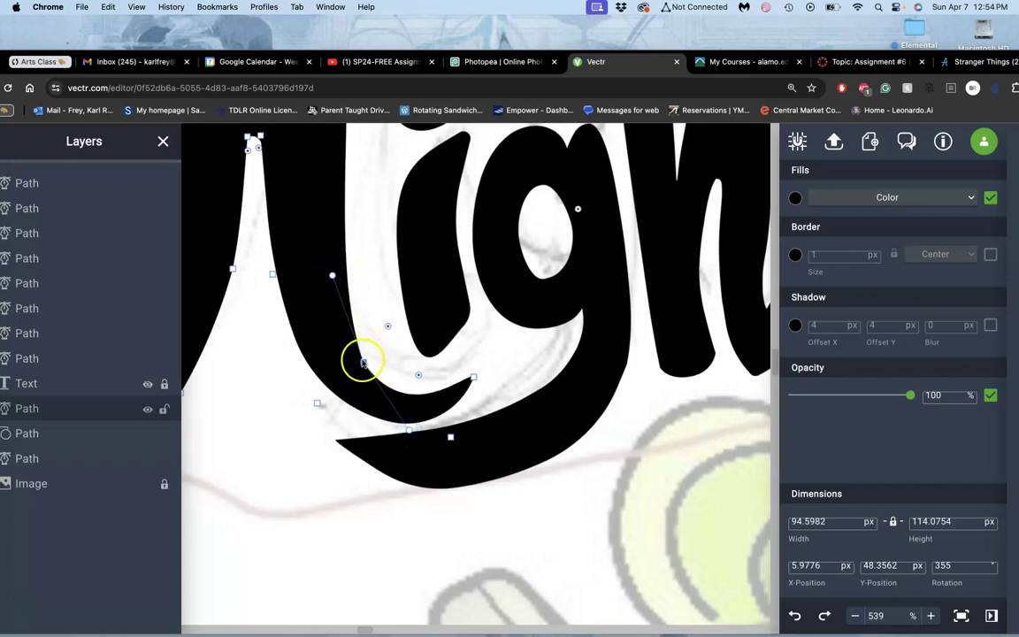
left_click_drag(364, 359, 367, 355)
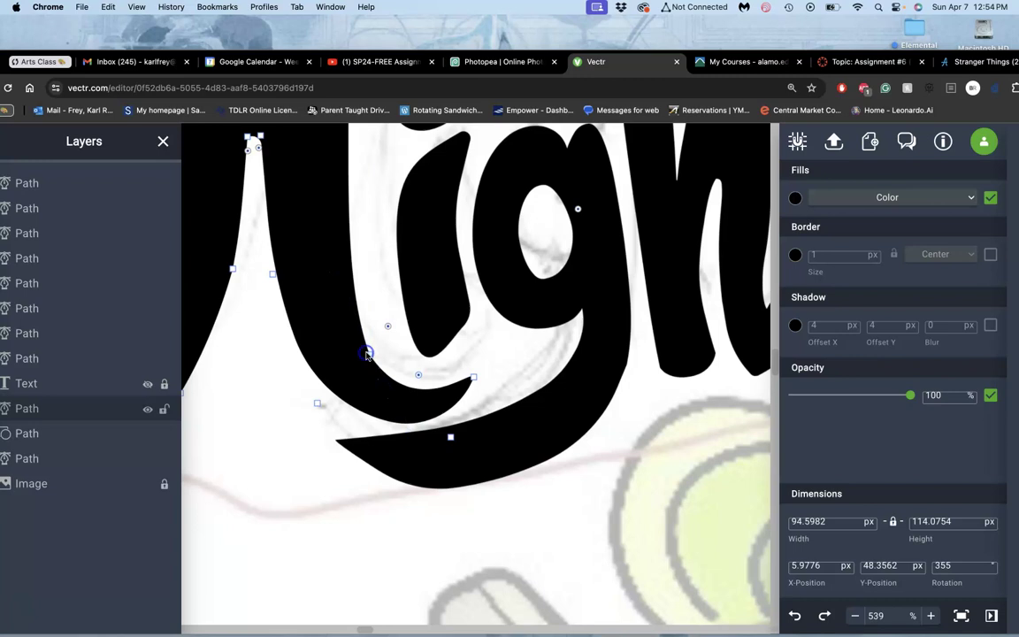
left_click(276, 440)
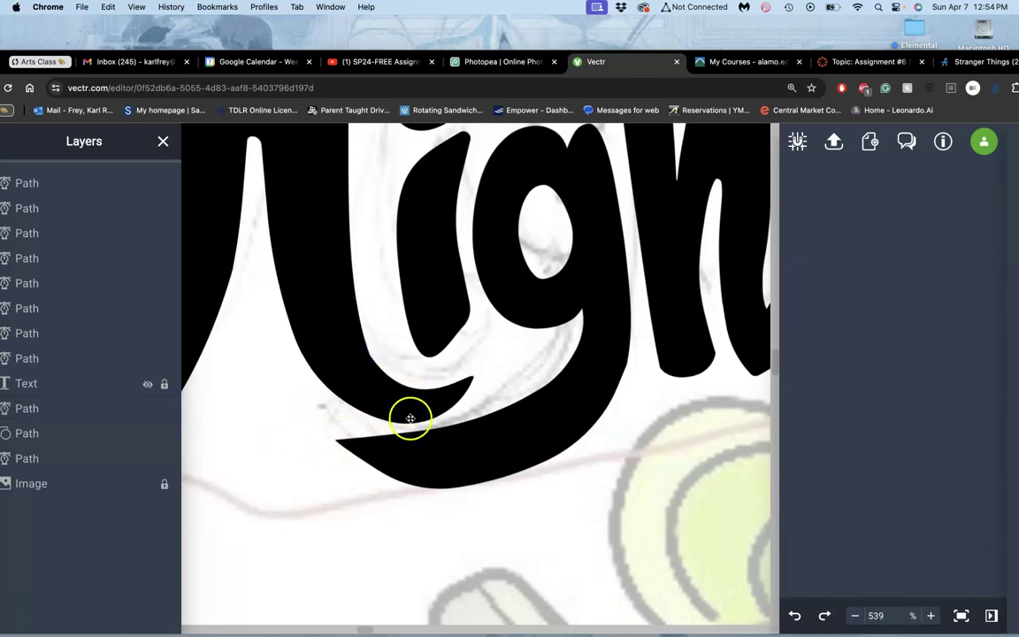
left_click(377, 383)
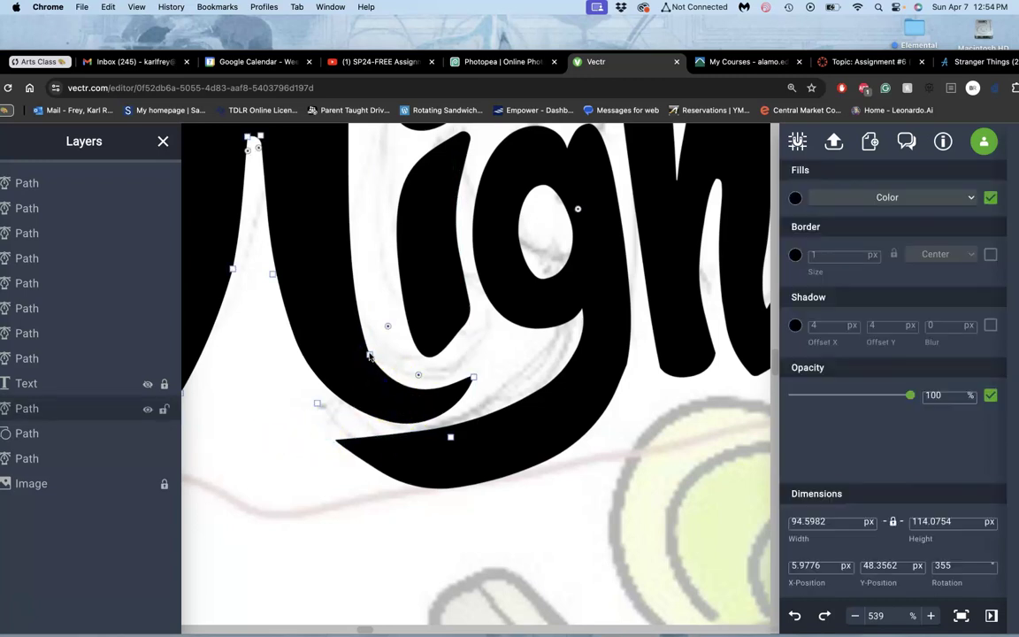
mouse_move(396, 316)
left_mouse_down()
mouse_move(398, 307)
mouse_move(366, 348)
mouse_move(391, 326)
left_mouse_up()
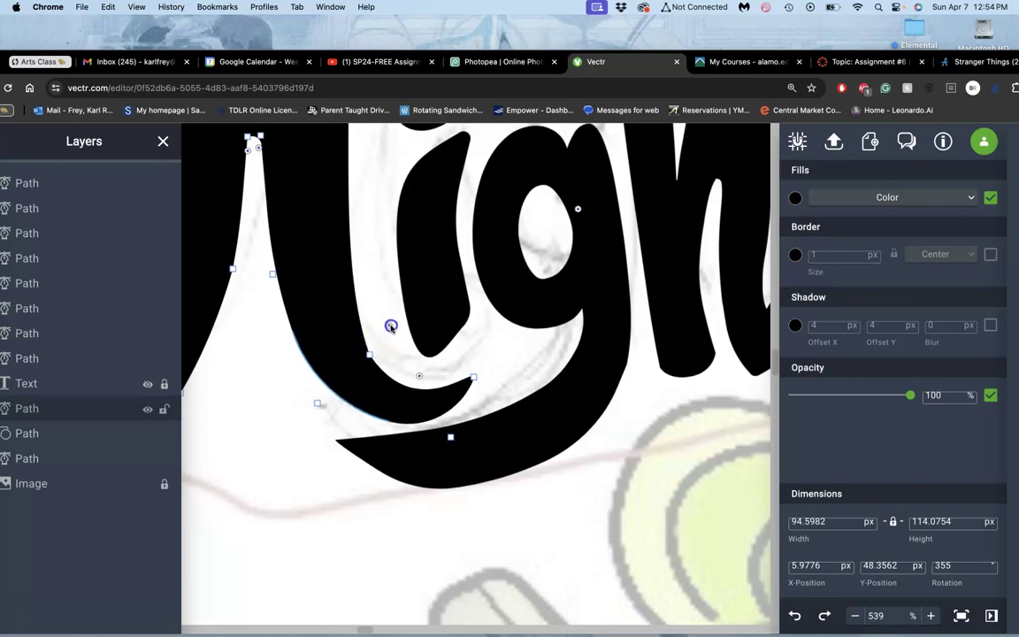
double_click(372, 354)
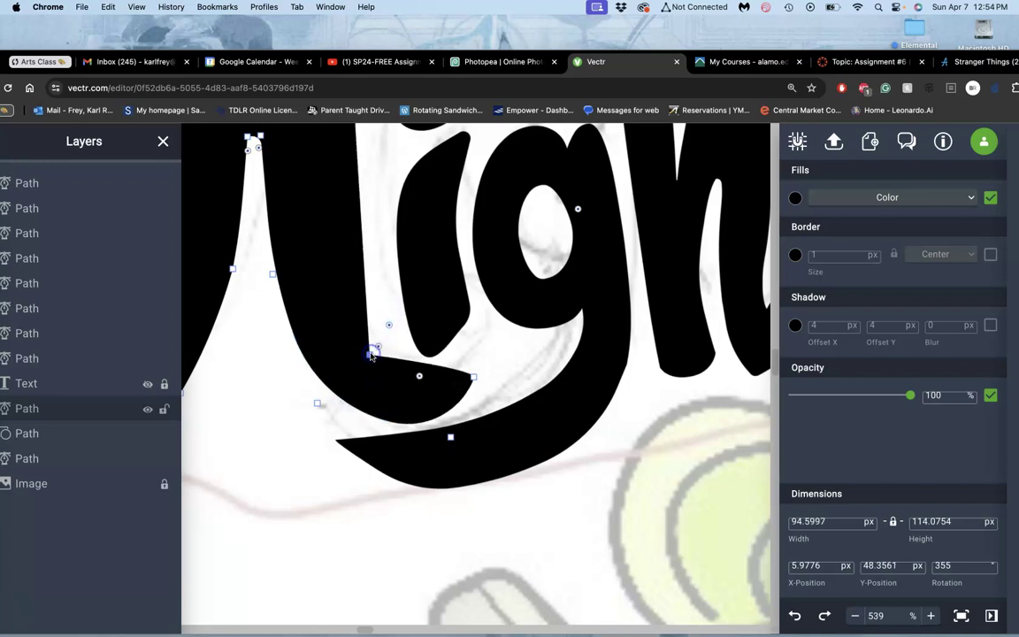
mouse_move(371, 356)
left_mouse_down()
mouse_move(415, 427)
mouse_move(368, 353)
mouse_move(380, 351)
left_mouse_up()
- Delete extra anchors on the g's tail and stretch its tip out to the left
left_click(483, 352)
scroll(465, 430, "right", 1)
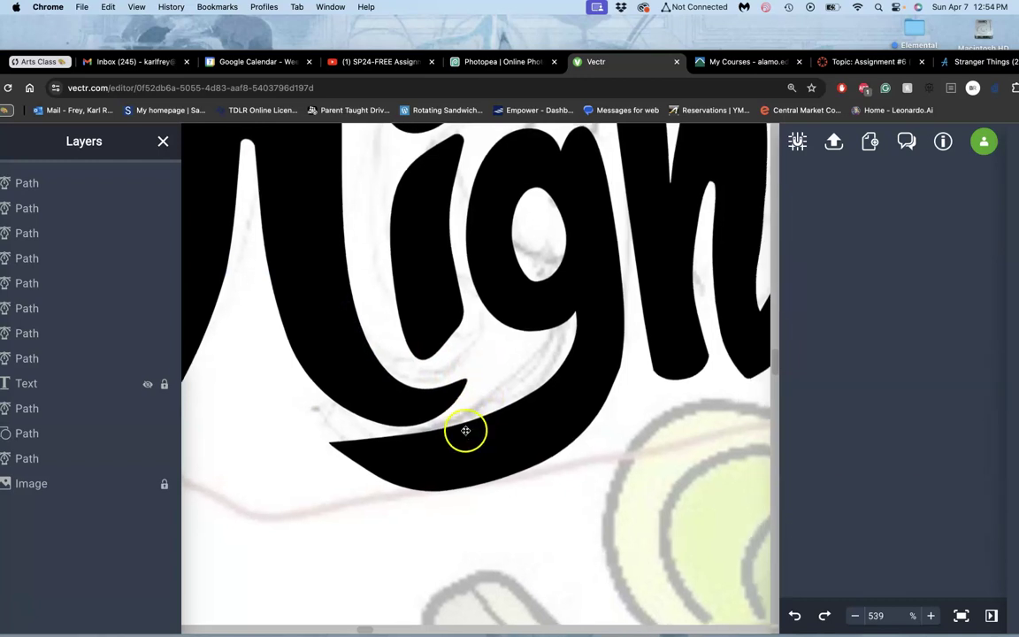
left_click(475, 440)
left_click(475, 441)
mouse_move(475, 442)
left_mouse_down()
mouse_move(405, 495)
mouse_move(336, 445)
left_mouse_up()
key("BackSpace")
left_click(467, 448)
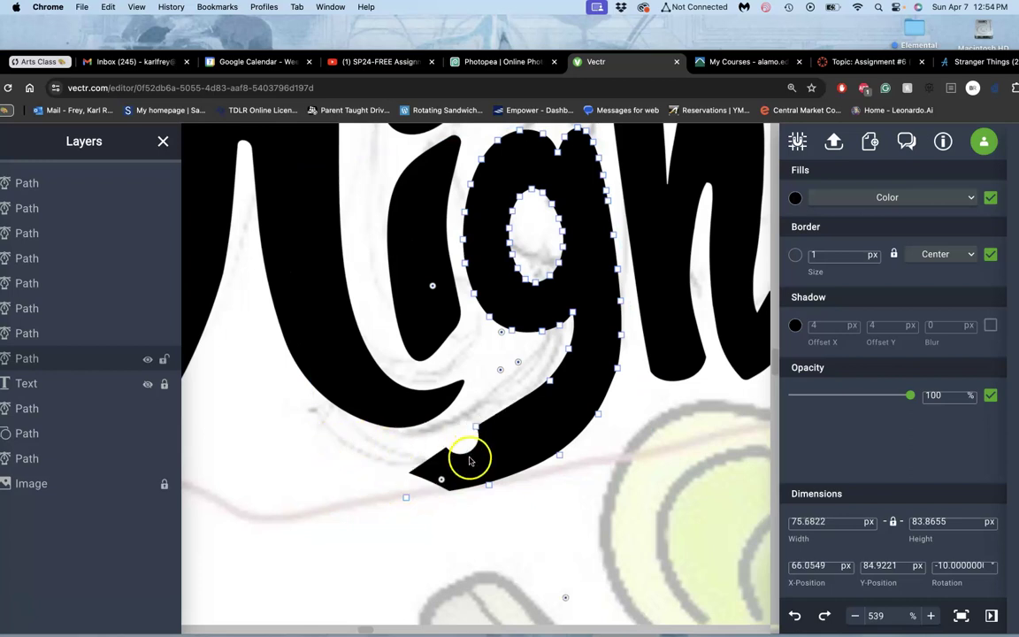
left_click(466, 447)
double_click(487, 459)
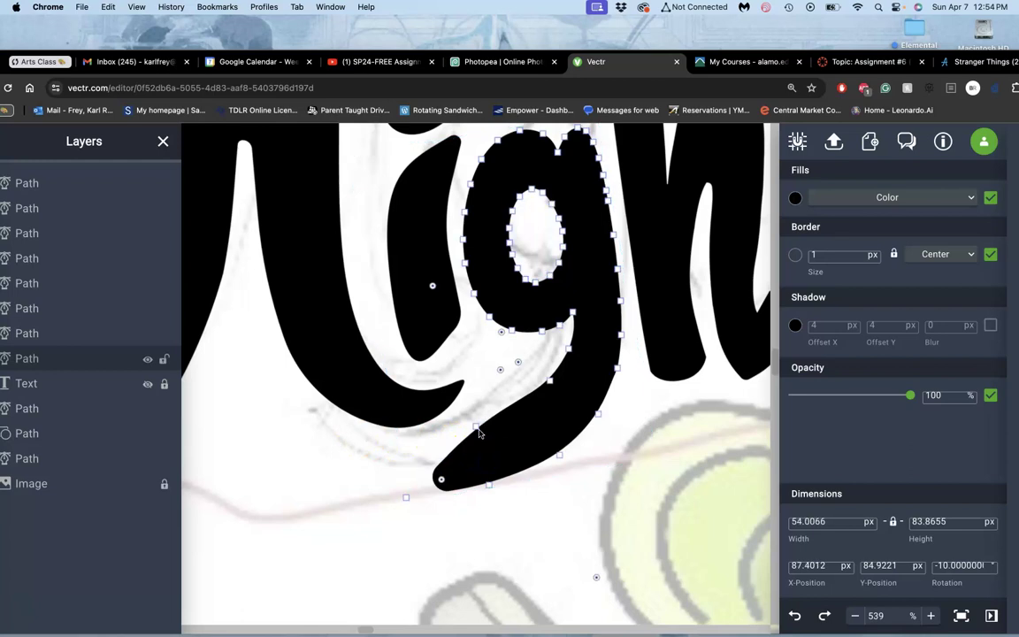
left_click(478, 431)
key("BackSpace")
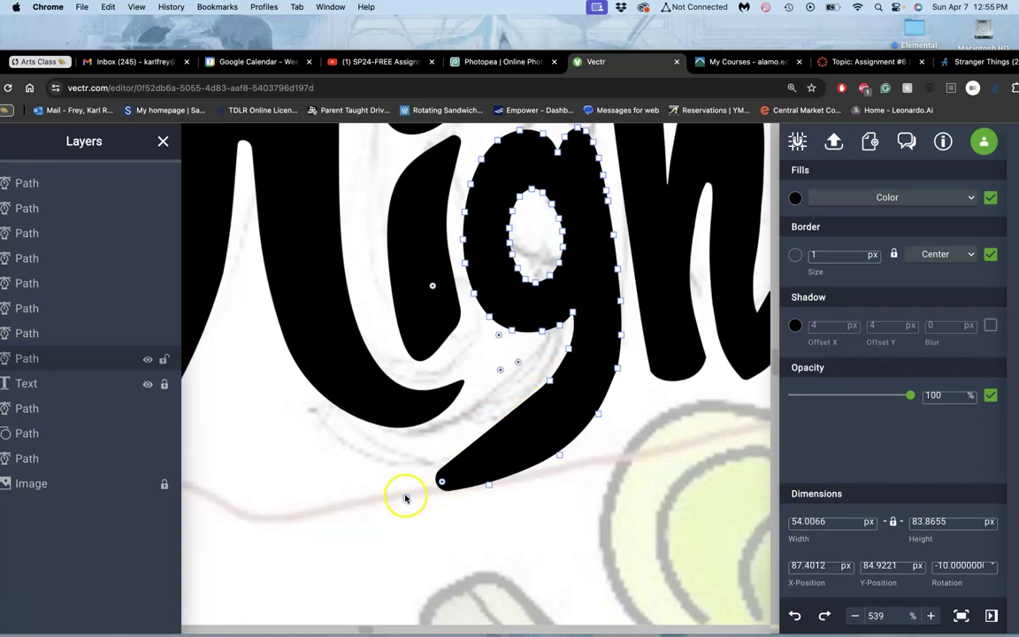
left_click_drag(406, 496, 292, 501)
- Adjust anchors and handles where the tail meets the g's bowl to smooth its inner edge
left_click(549, 380)
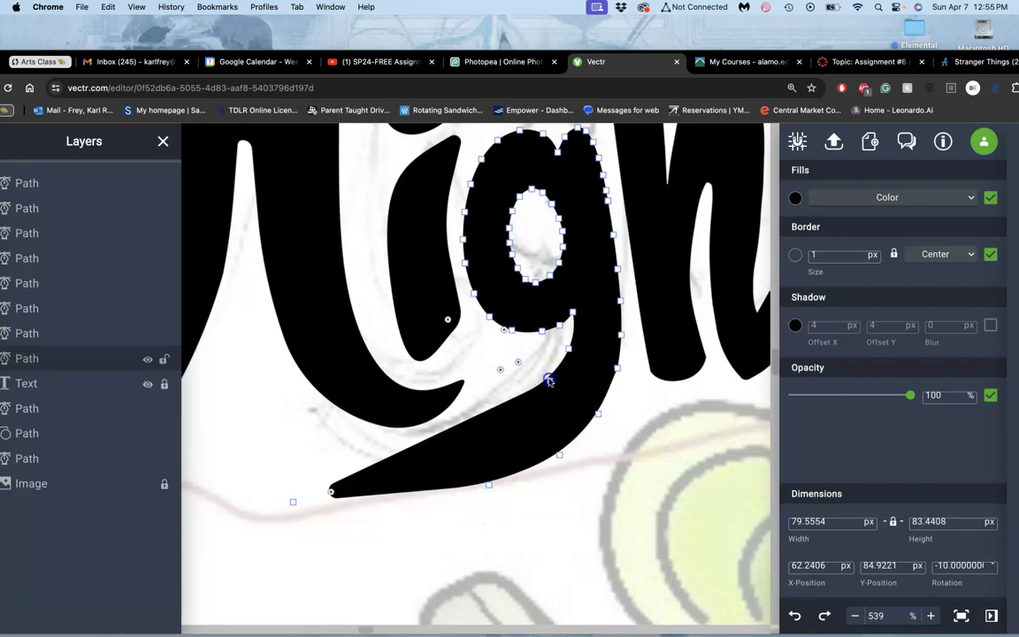
left_click_drag(548, 381, 588, 356)
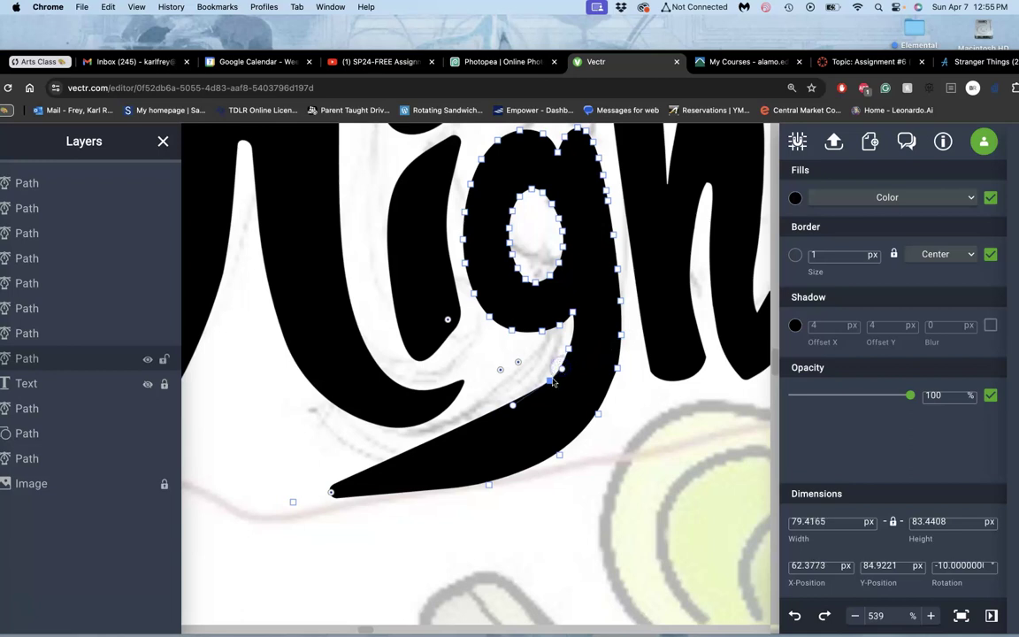
left_click_drag(553, 380, 478, 316)
left_click(482, 422)
left_click_drag(472, 423, 495, 432)
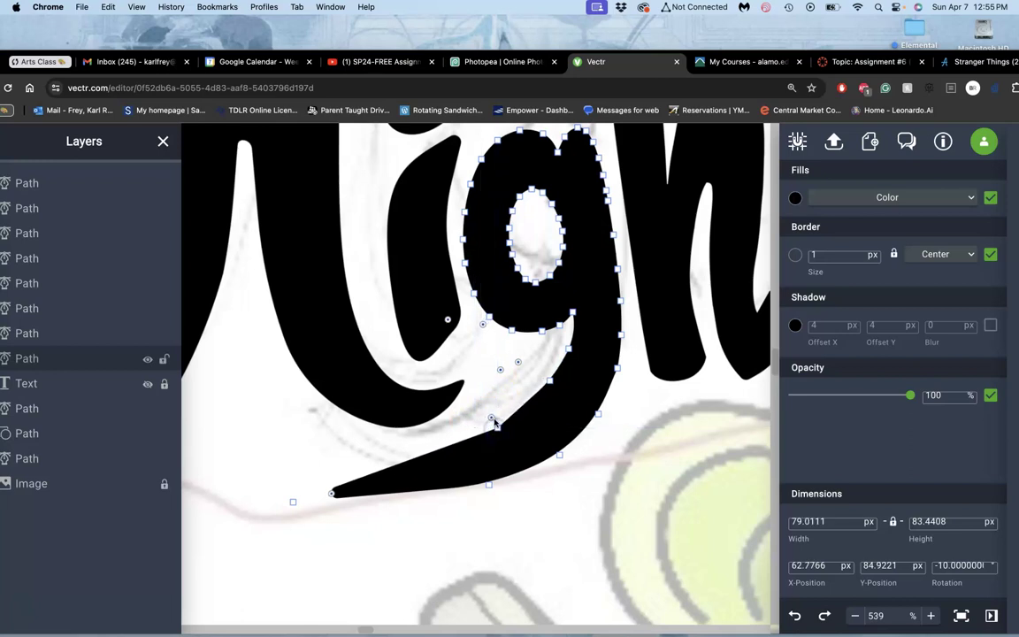
left_click_drag(469, 383, 379, 259)
left_click(495, 387)
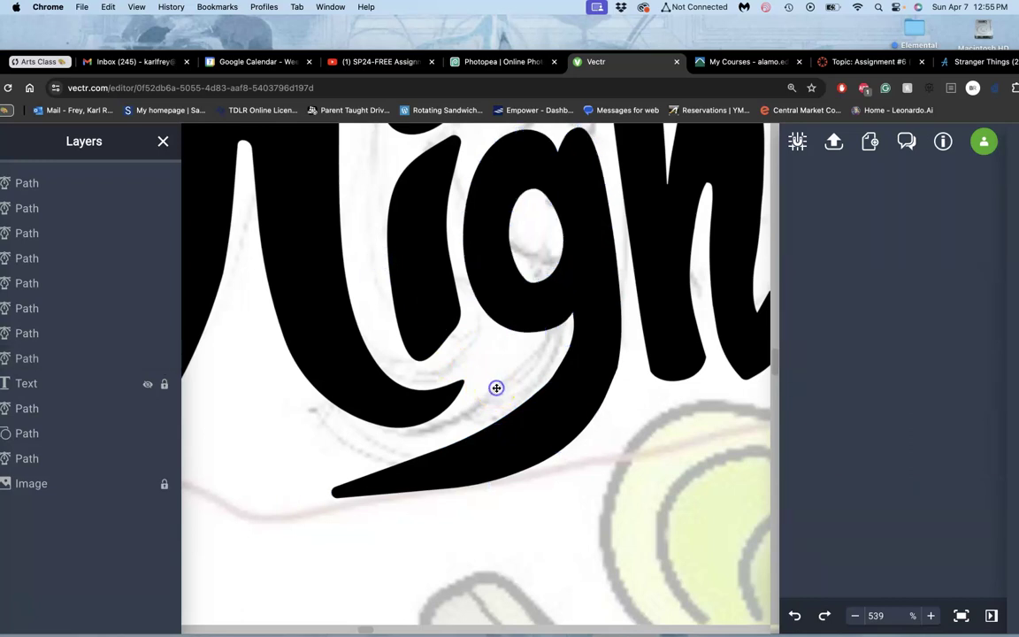
- Remove two more tail anchors and reshape the curve between the g's bowl and tail
left_click(568, 394)
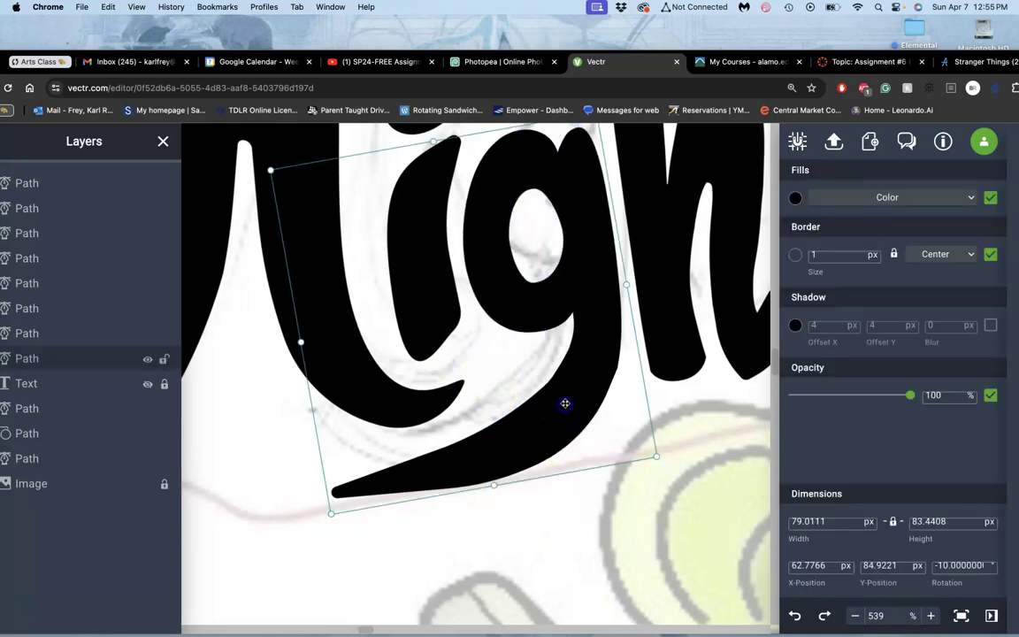
double_click(571, 389)
left_click(569, 346)
left_click(571, 365)
double_click(573, 363)
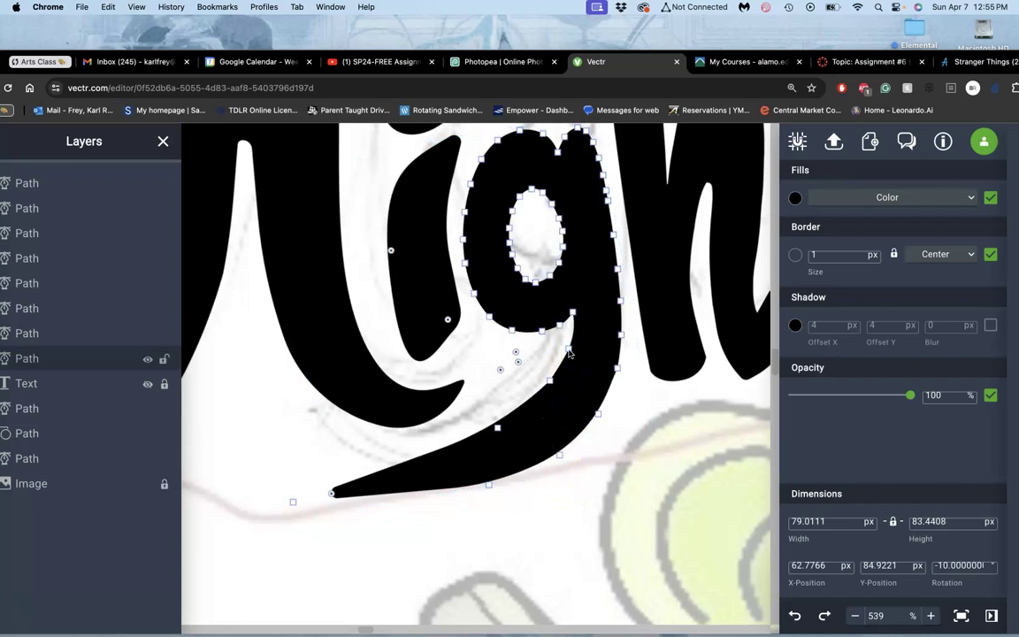
key("Delete")
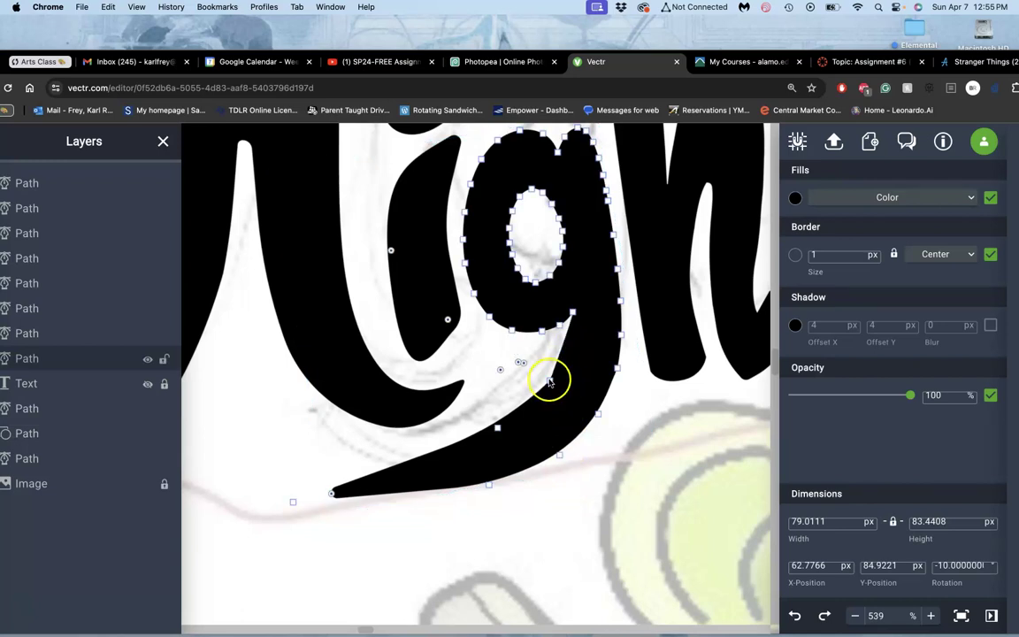
left_click_drag(529, 400, 498, 431)
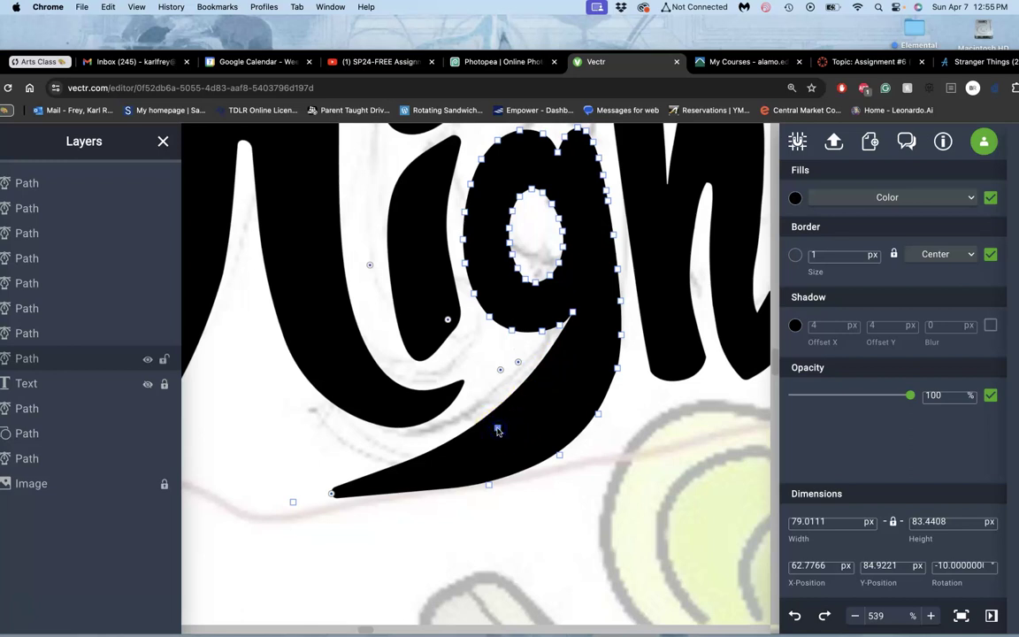
key("Delete")
left_click_drag(500, 370, 511, 418)
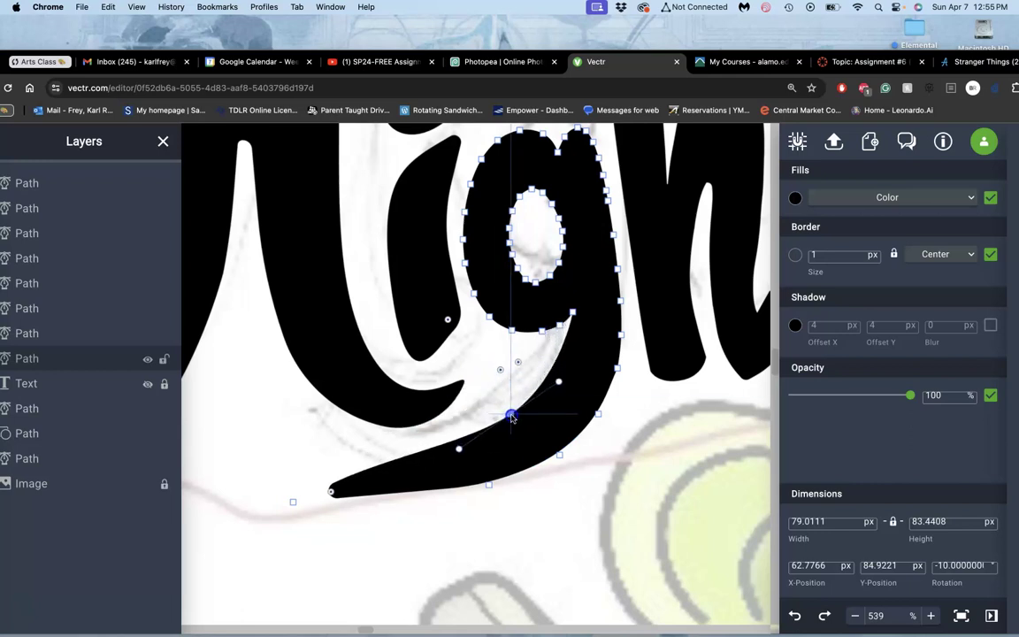
left_click_drag(559, 382, 518, 413)
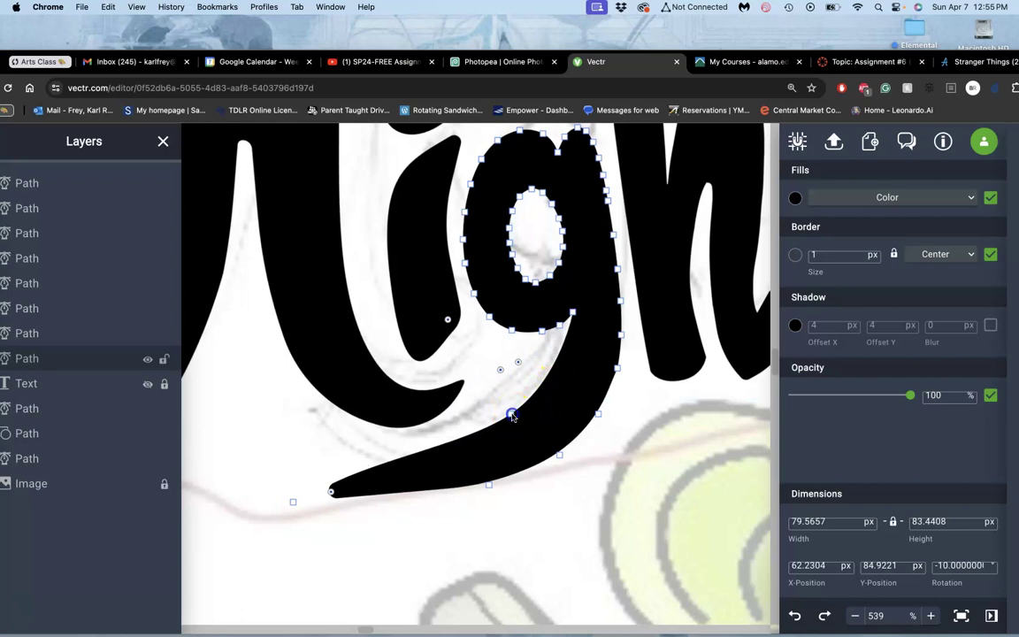
left_click_drag(558, 381, 577, 370)
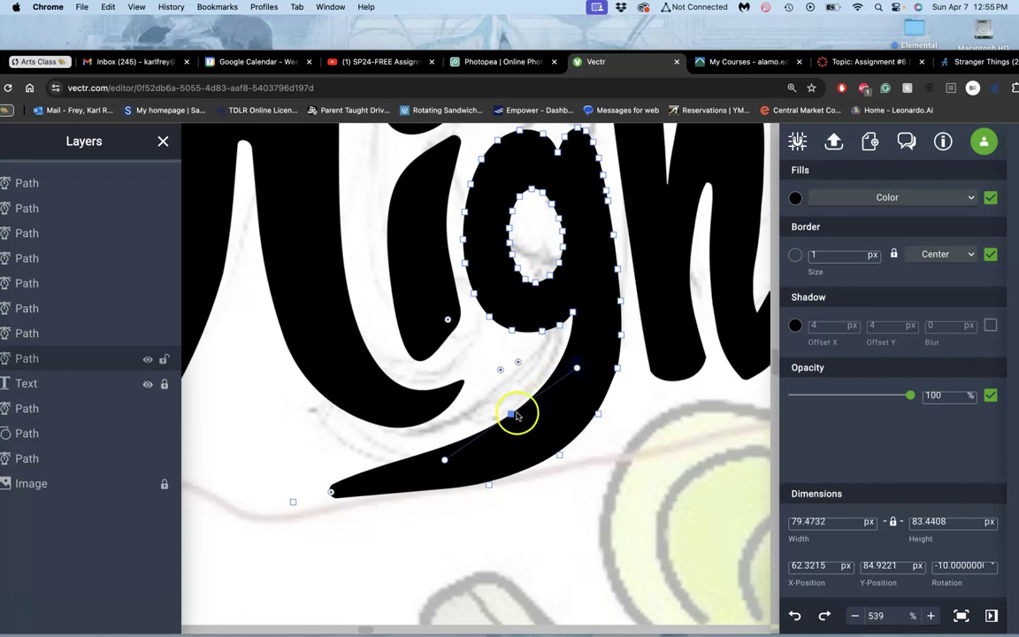
mouse_move(444, 459)
left_mouse_down()
mouse_move(398, 471)
mouse_move(402, 498)
mouse_move(386, 498)
mouse_move(437, 474)
left_mouse_up()
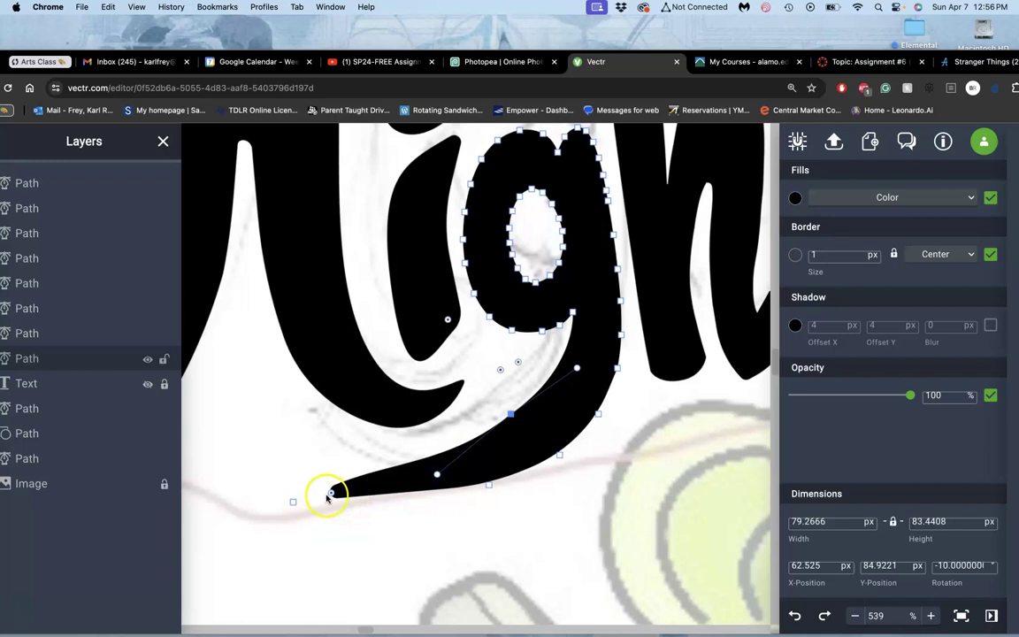
- Extend the tail's end further left and make its end and inner anchors sharp corners
left_click_drag(331, 492, 288, 466)
left_click(294, 503)
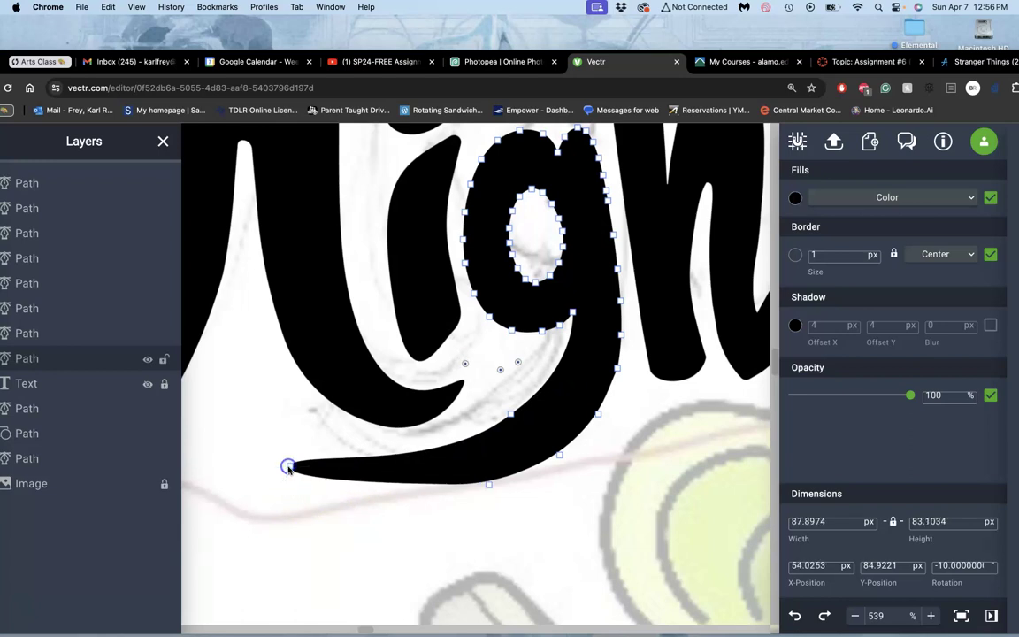
double_click(511, 416)
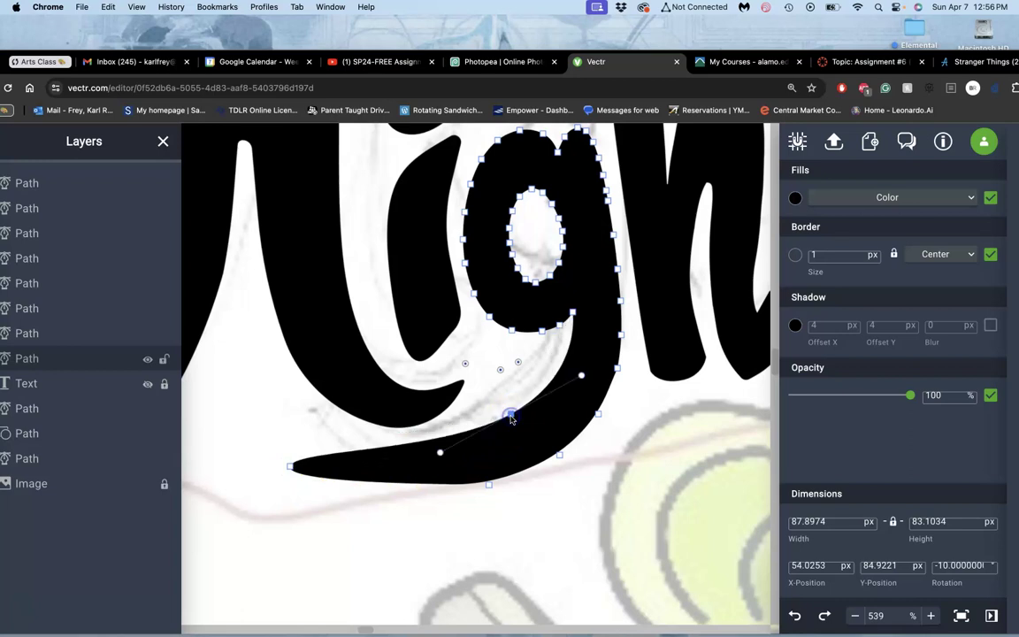
double_click(511, 416)
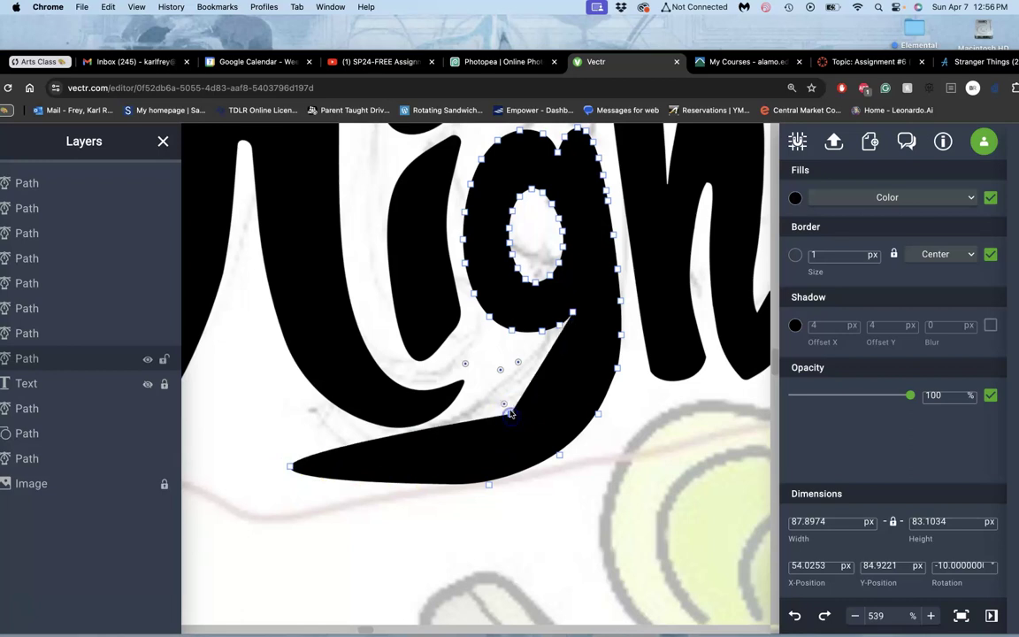
mouse_move(499, 393)
left_mouse_down()
mouse_move(398, 265)
mouse_move(511, 413)
mouse_move(503, 404)
mouse_move(509, 411)
mouse_move(581, 387)
mouse_move(583, 362)
left_mouse_up()
left_click(508, 501)
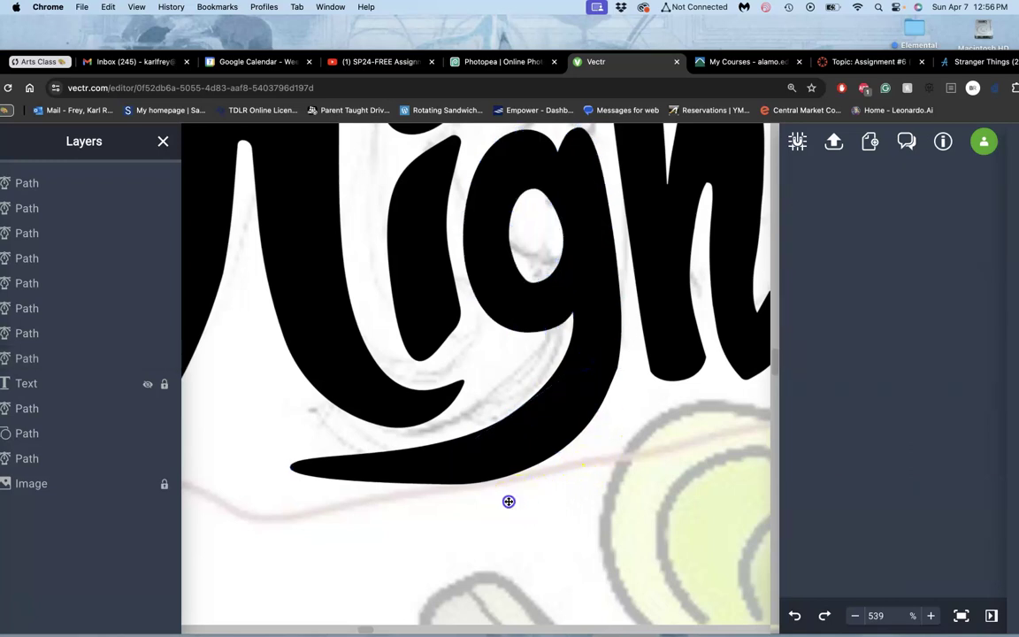
scroll(531, 527, "down", 6)
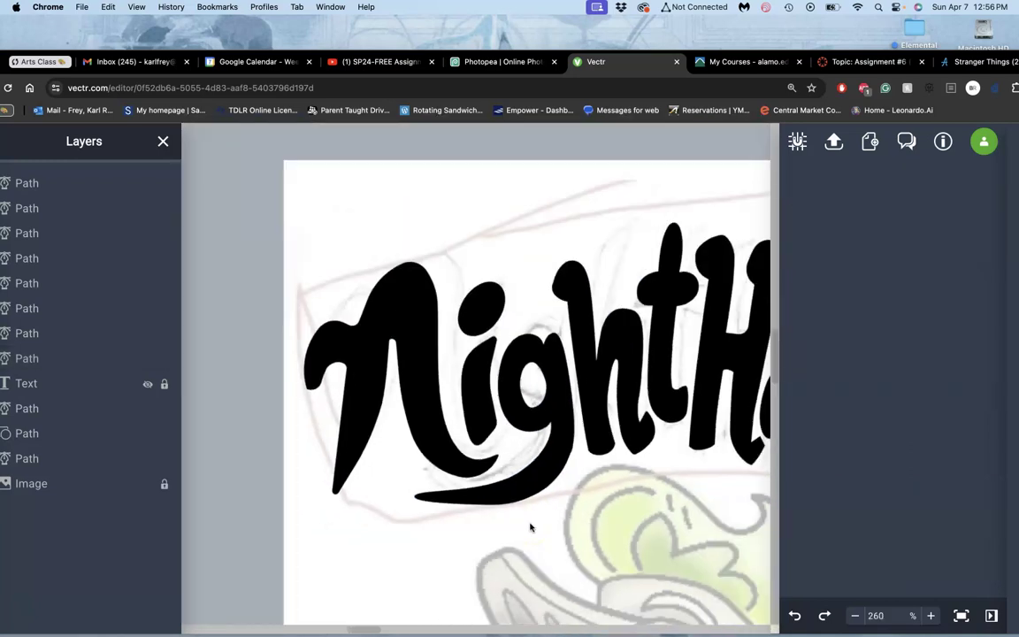
scroll(531, 527, "right", 5)
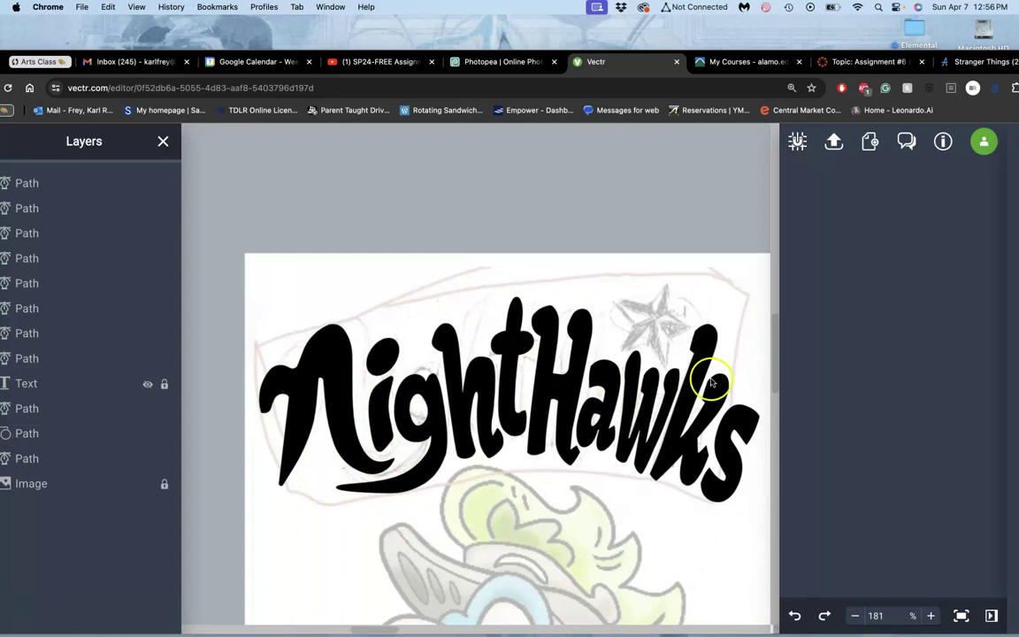
scroll(533, 527, "down", 3)
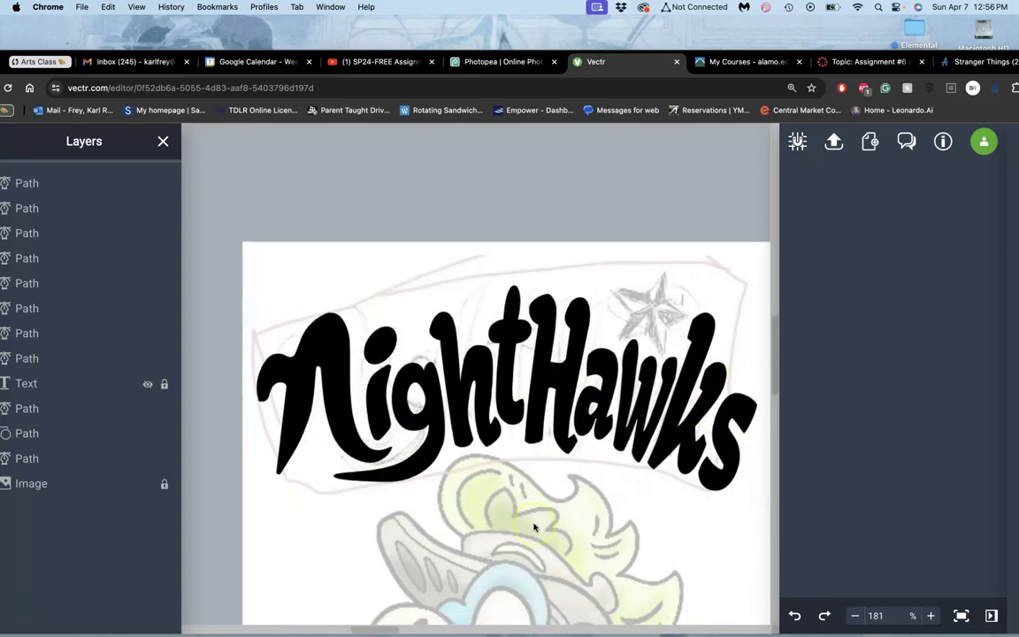
scroll(534, 527, "down", 2)
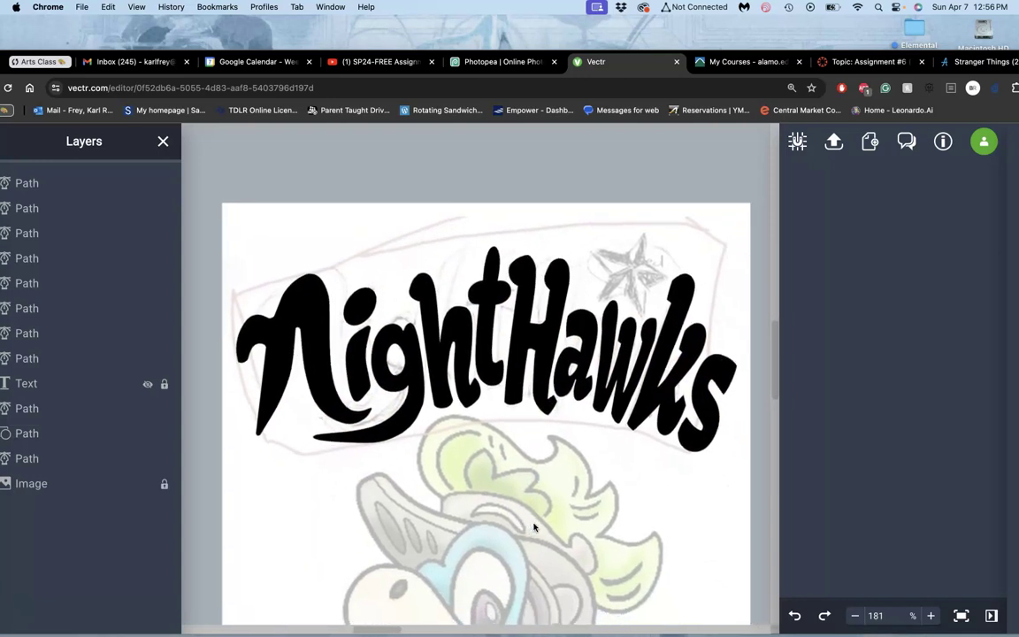
scroll(533, 528, "down", 5)
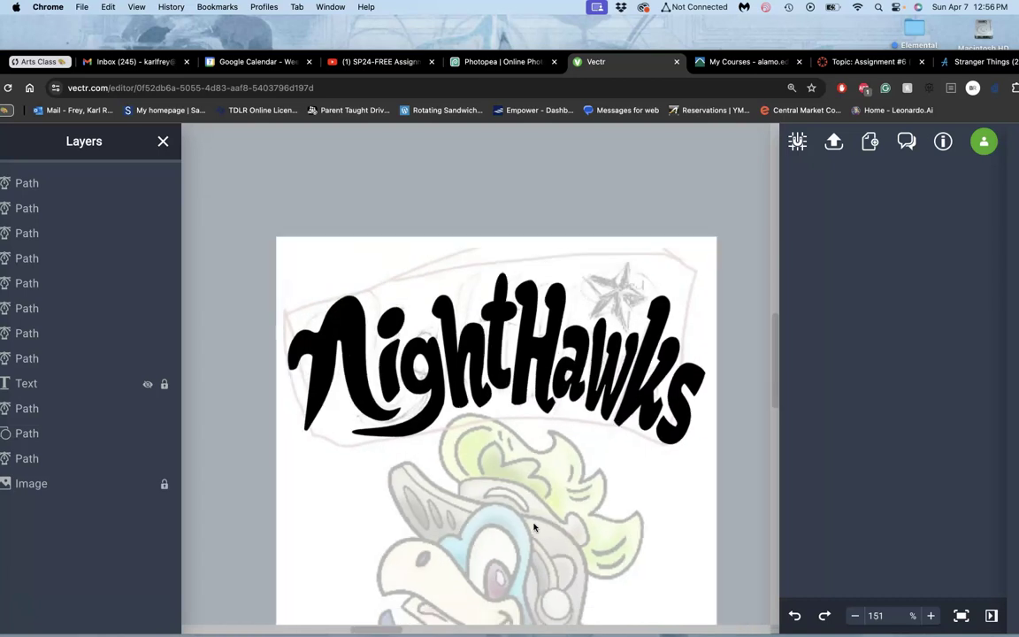
scroll(533, 527, "down", 3)
scroll(534, 527, "down", 1)
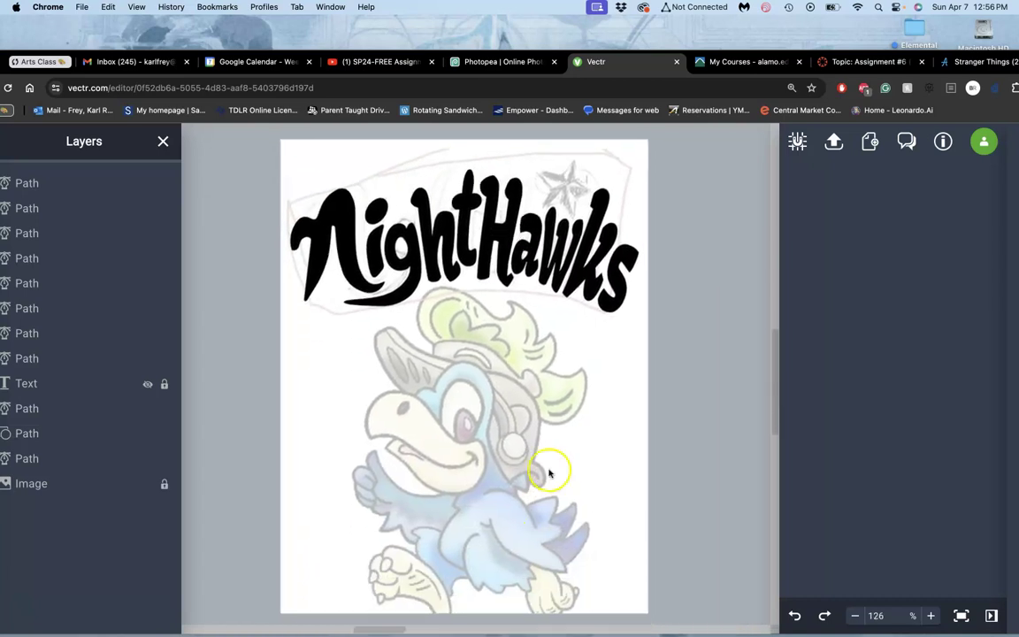
left_click(566, 195)
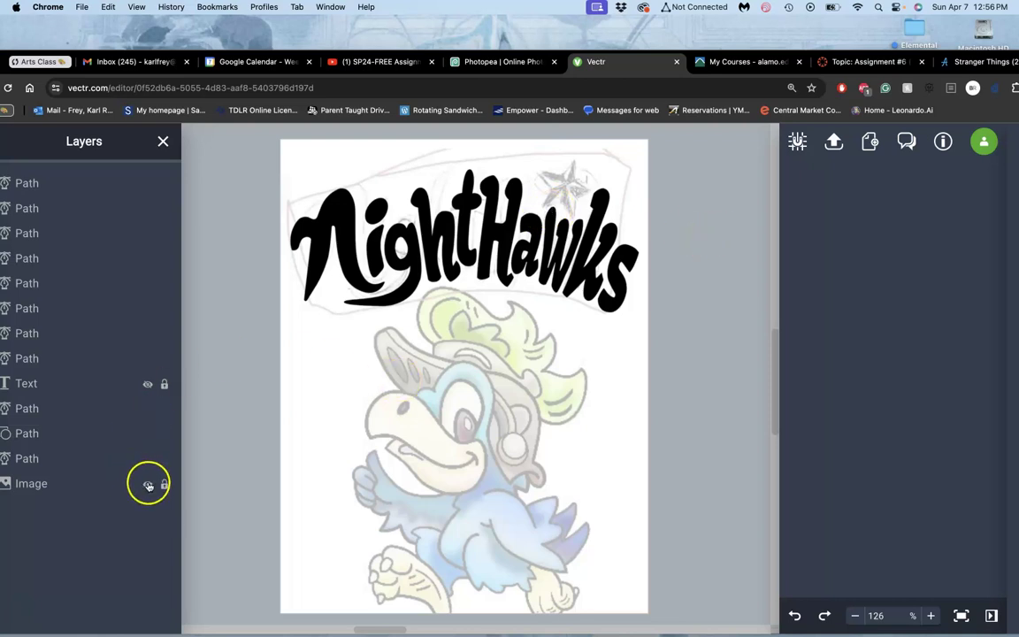
- Hide the mascot sketch layer and download the NightHawks lettering alone as a 385 × 496 px SVG
left_click(148, 485)
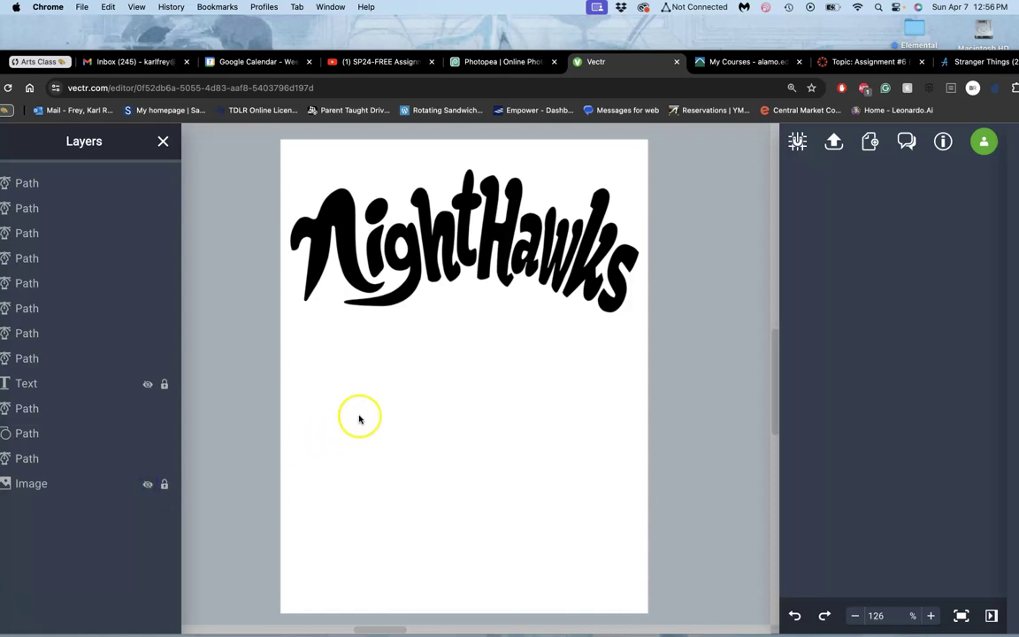
left_click(834, 144)
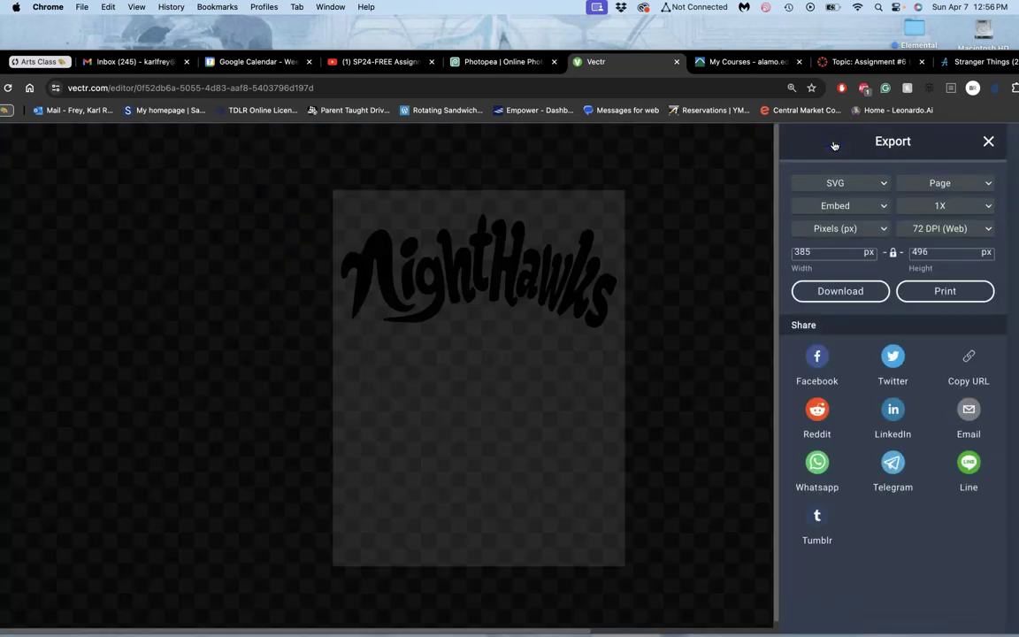
left_click(836, 183)
left_click(821, 212)
left_click(835, 290)
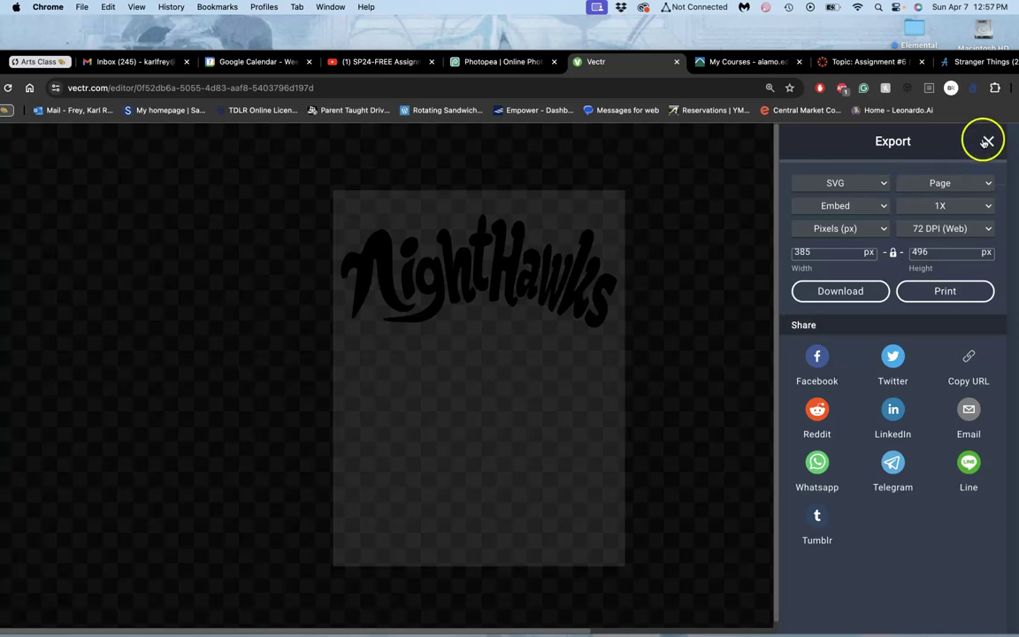
left_click(988, 140)
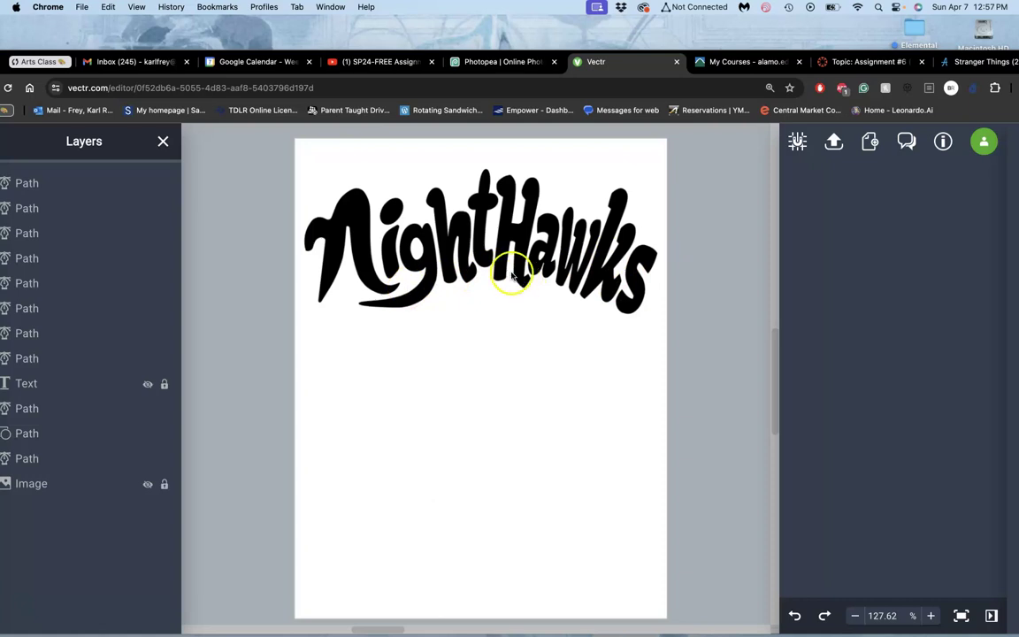
- Drag Page 1.svg from the Downloads stack onto the desktop and select it
mouse_move(11, 614)
left_click(11, 504)
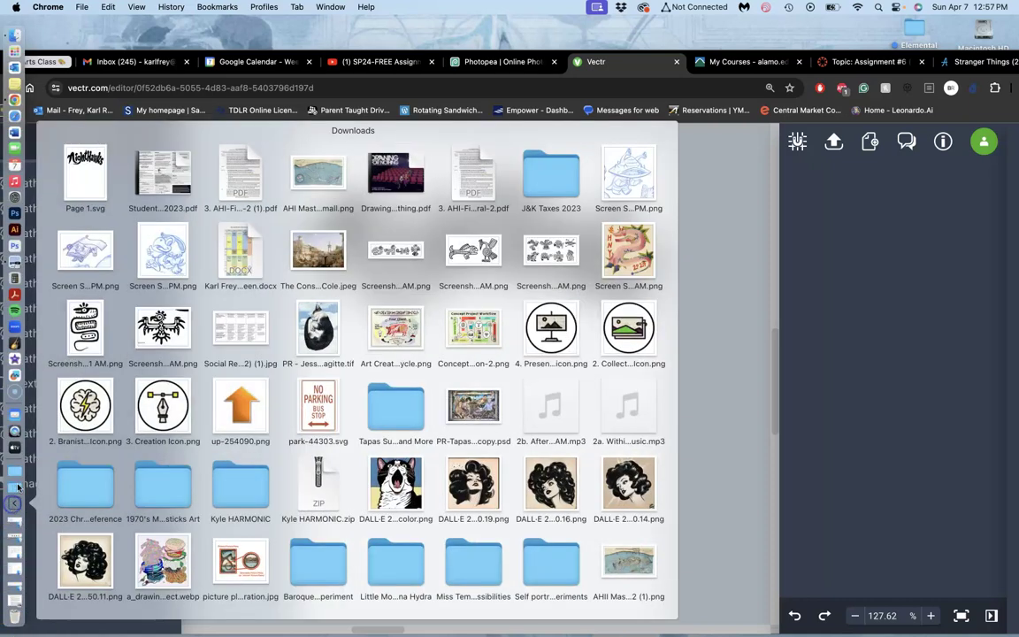
left_click_drag(77, 159, 847, 31)
left_click(833, 40)
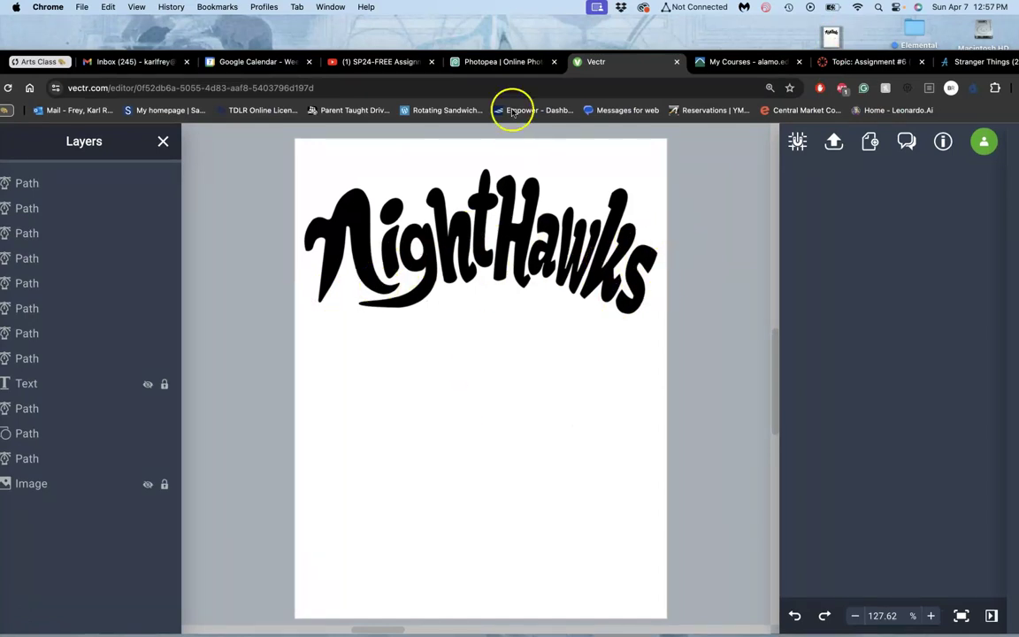
- Resize the Photopea mascot image in inches to 16 wide (16 × 20.61 in) with the new resolution
left_click(507, 62)
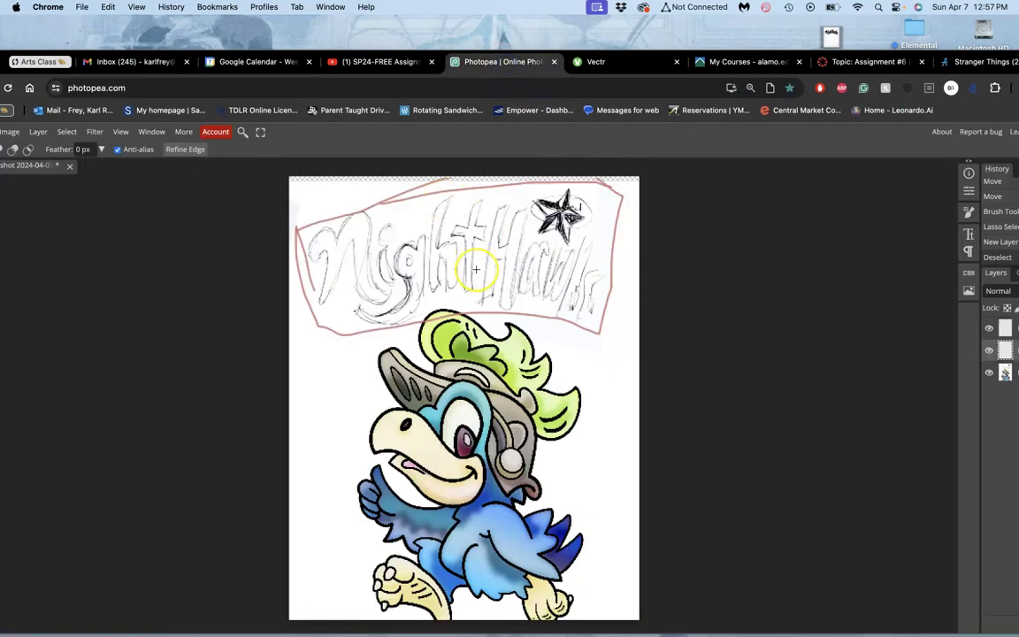
key("super+minus")
key("super+minus")
key("super+minus")
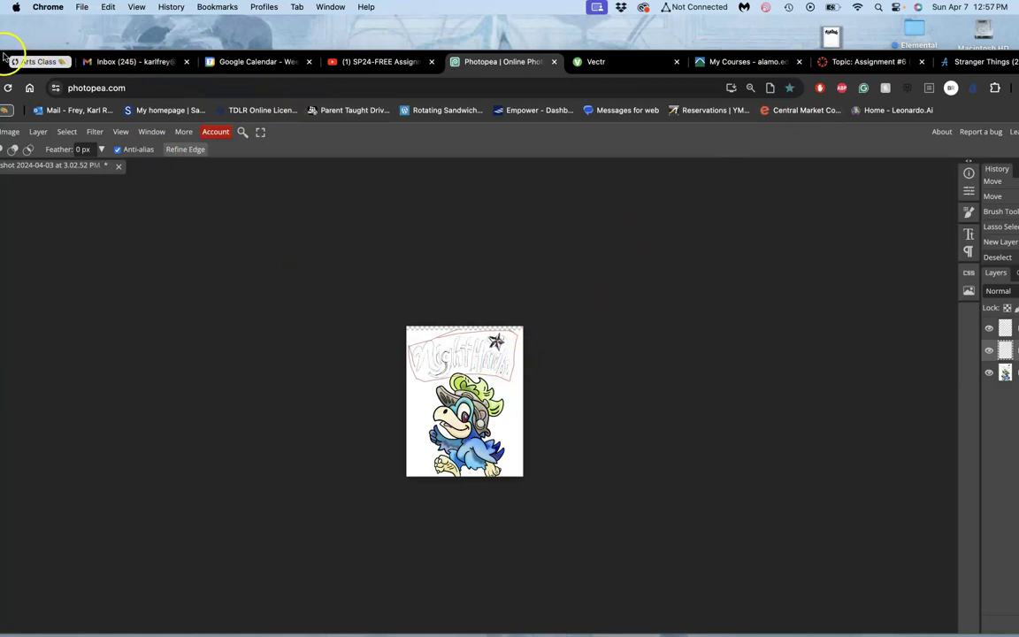
left_click(11, 133)
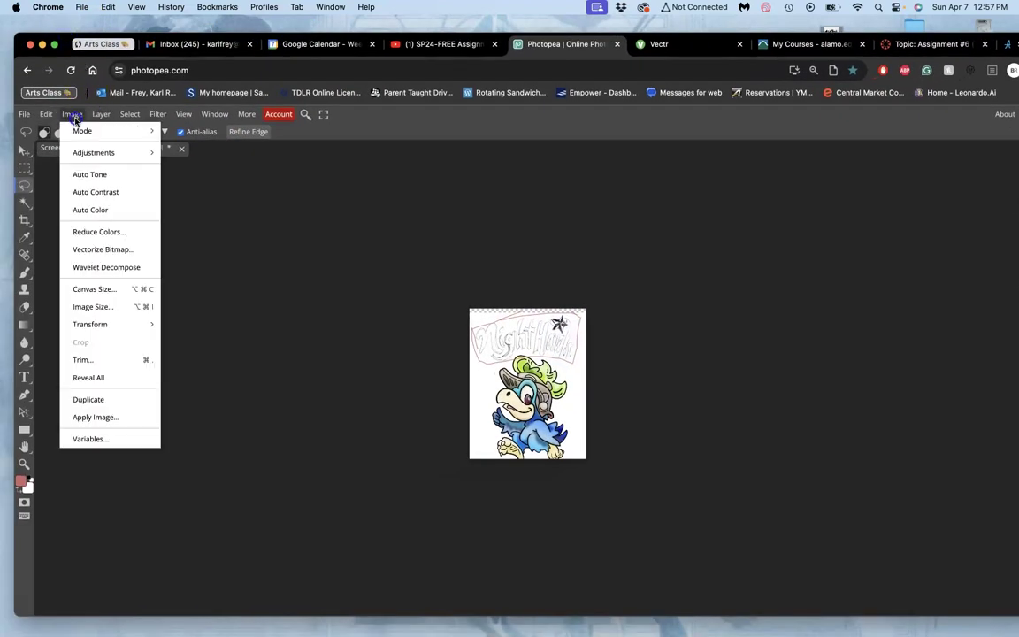
left_click(73, 116)
left_click(73, 116)
left_click(94, 307)
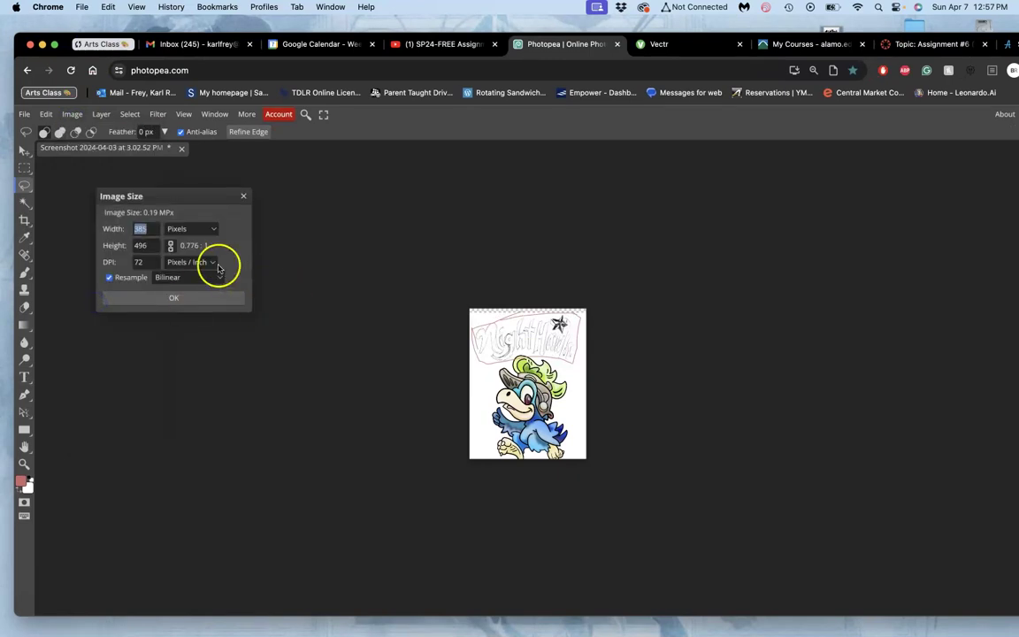
left_click(191, 229)
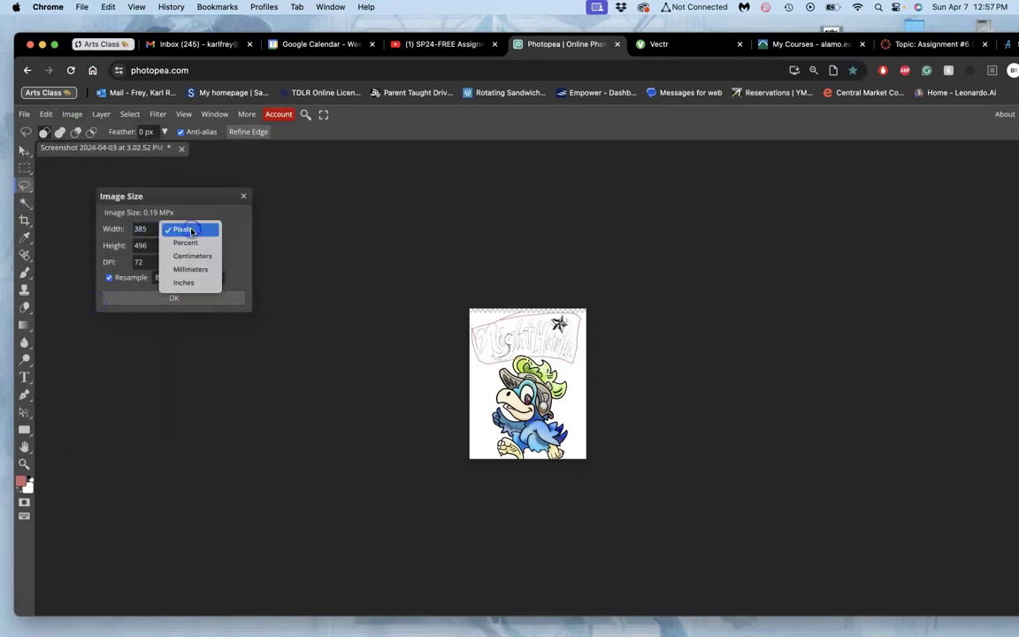
left_click(186, 282)
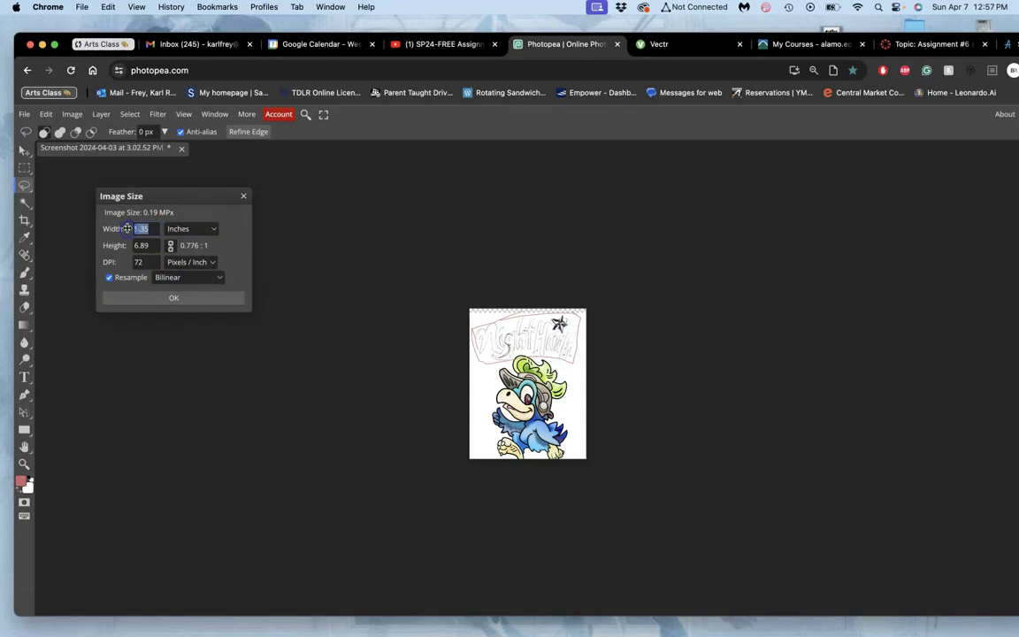
left_click(140, 244)
left_click(127, 261)
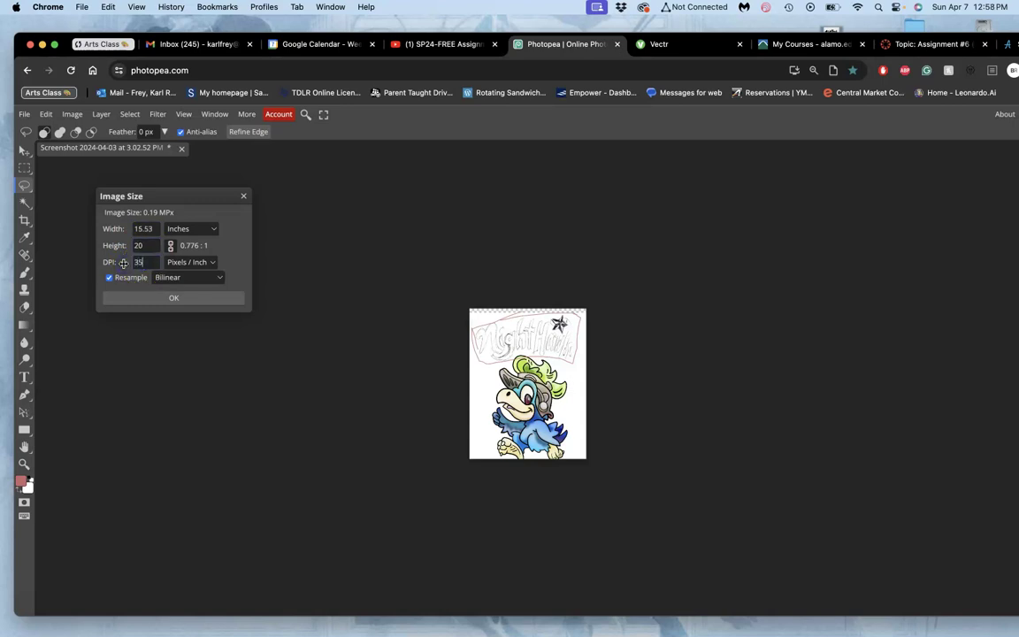
left_click(154, 230)
left_click(127, 262)
left_click(175, 300)
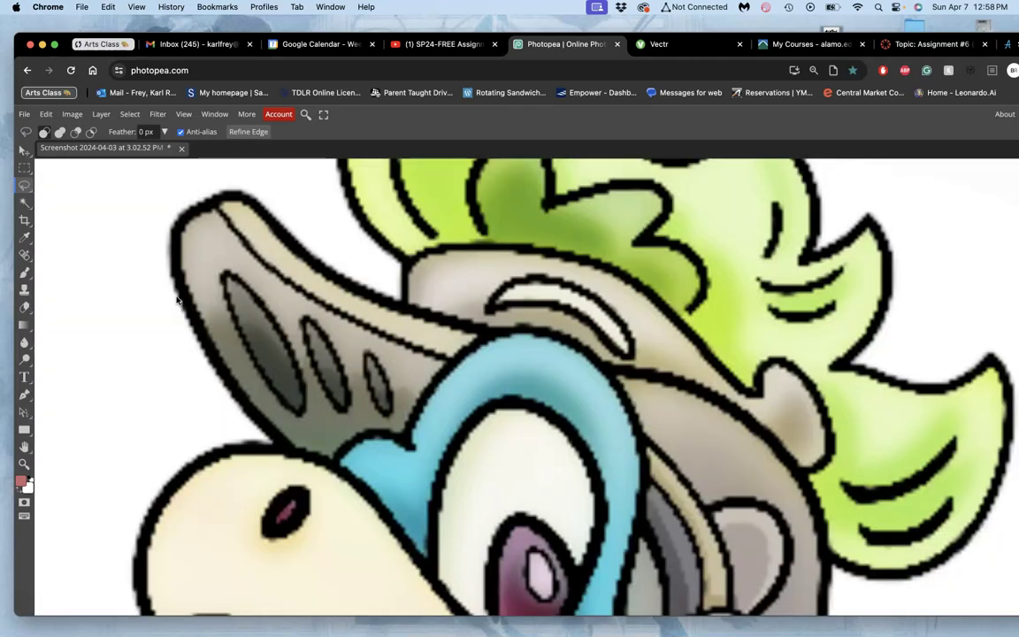
- Fit the enlarged image in view and zoom in to check the bird's eye
key("super+0")
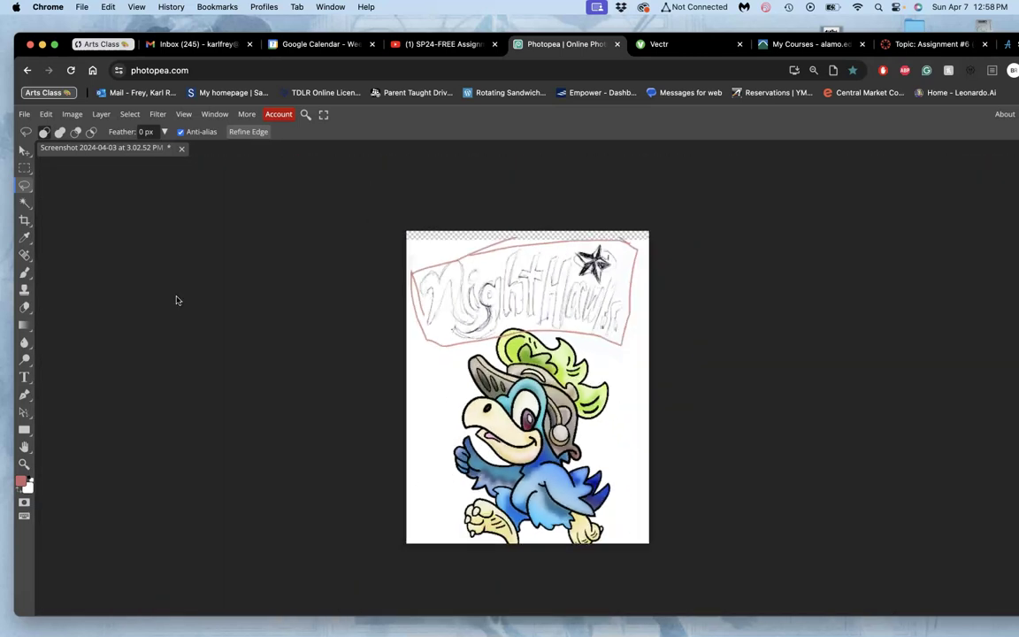
left_click(454, 410)
scroll(455, 410, "right", 2)
key("super+equal")
key("super+equal")
key("super+equal")
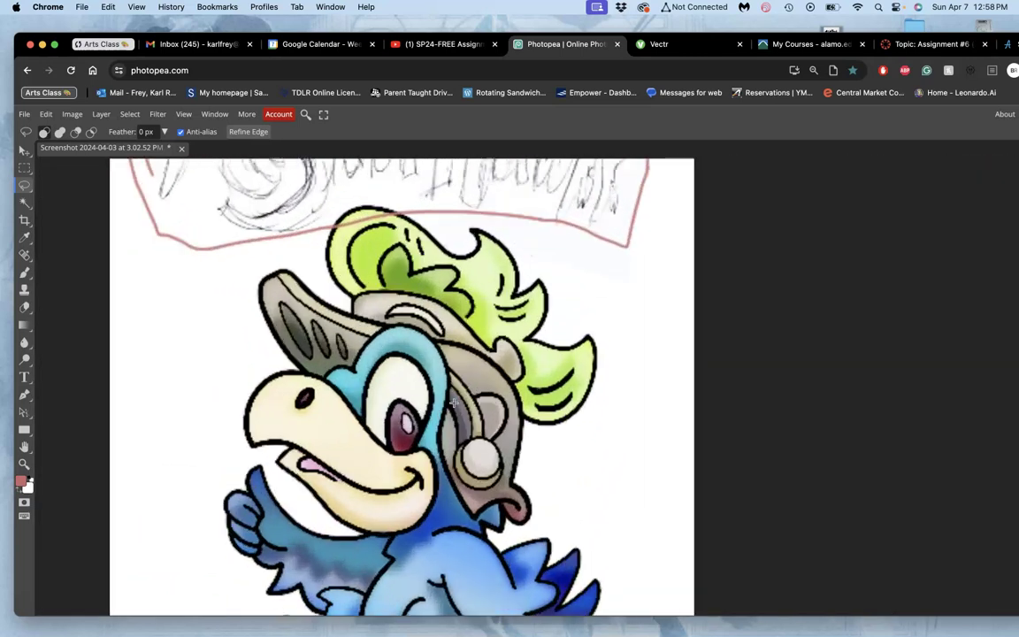
key("super+minus")
key("super+minus")
key("super+minus")
left_click(513, 314)
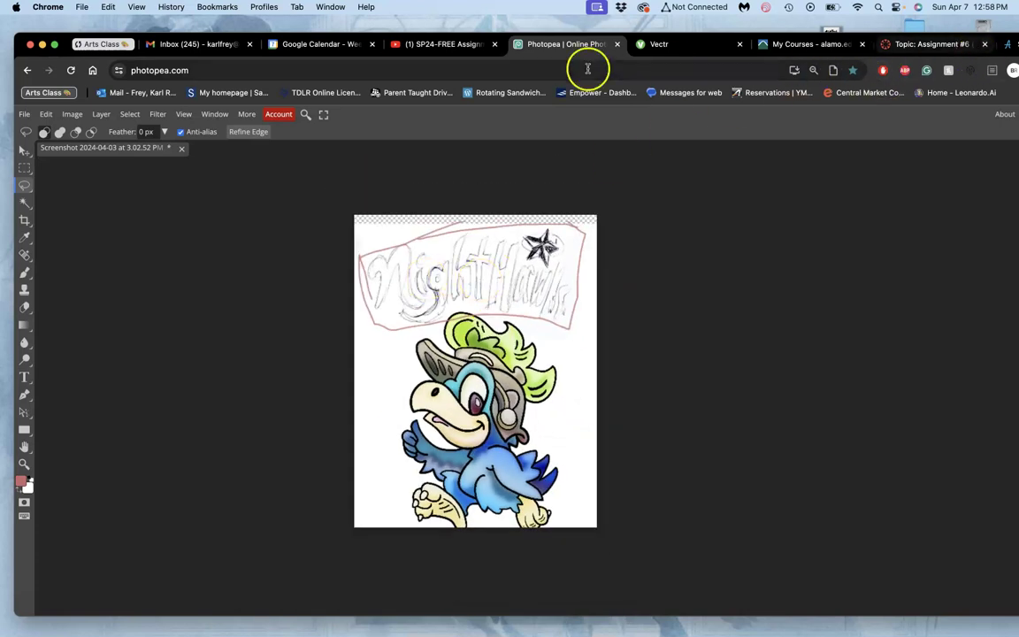
- Drag Page 1.svg from the desktop into the Photopea mascot drawing
left_click(699, 40)
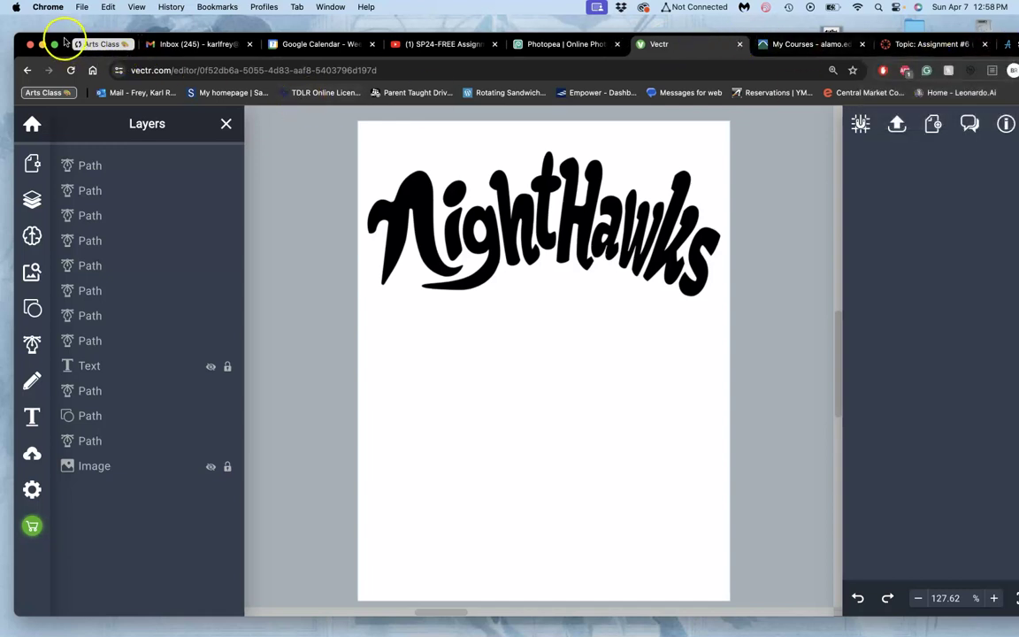
left_click_drag(64, 39, 50, 196)
left_click(529, 200)
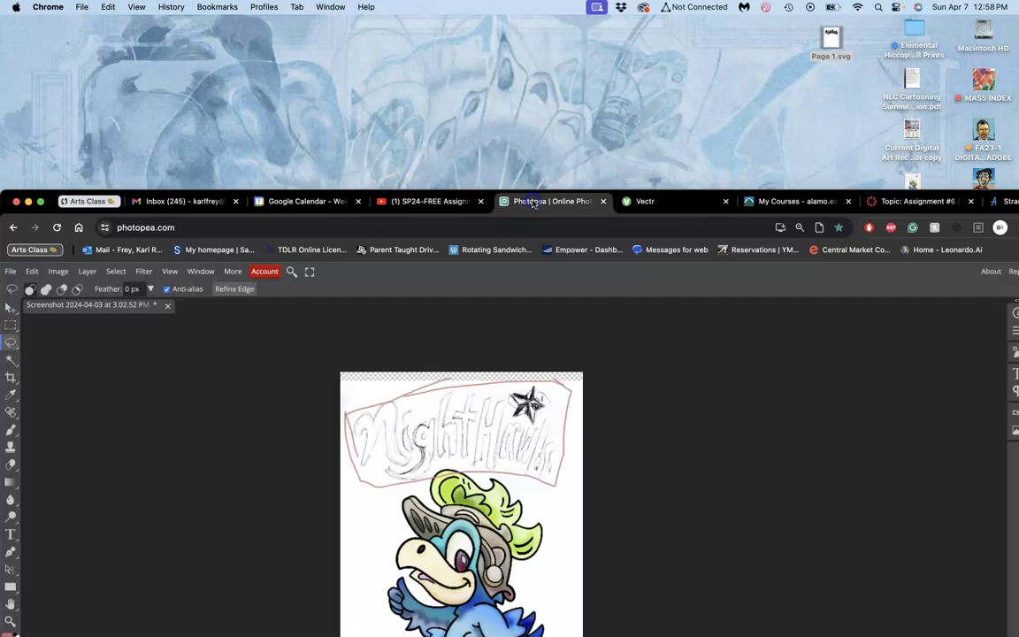
left_click_drag(831, 40, 609, 283)
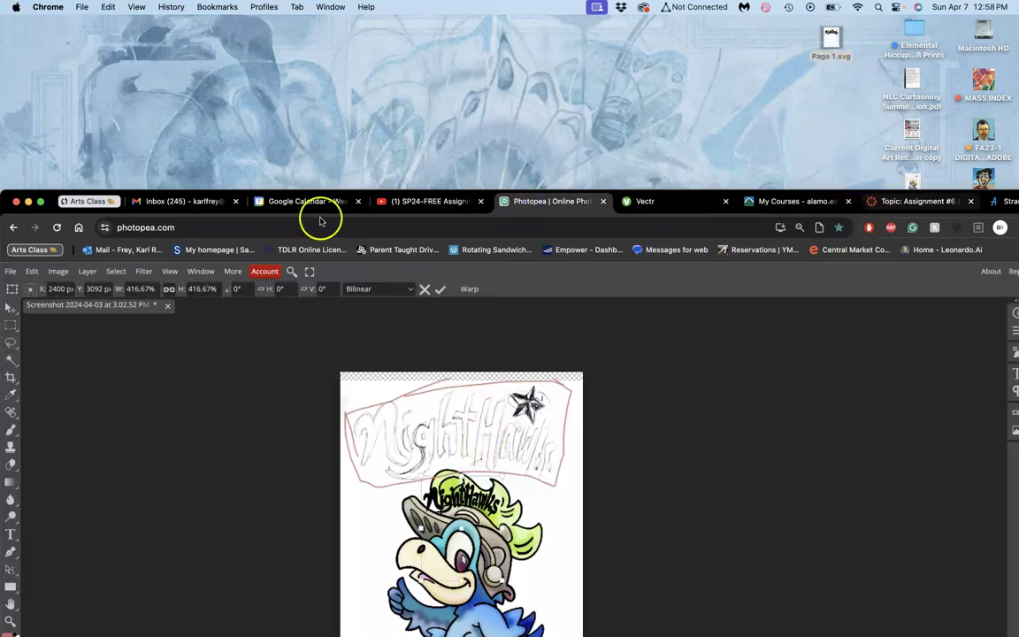
left_click_drag(48, 195, 76, 55)
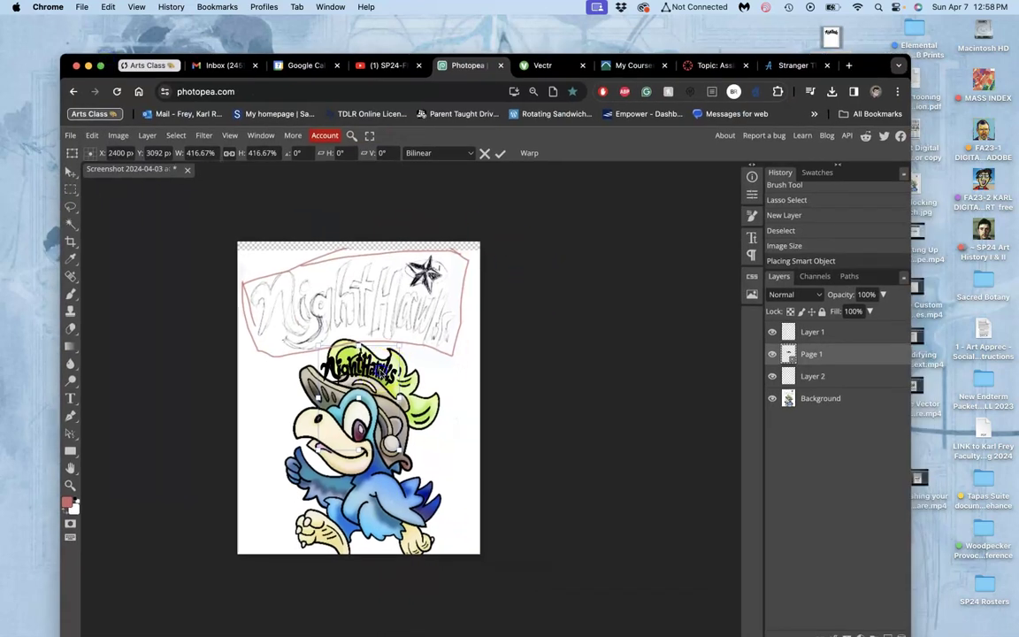
- Scale the NightHawks lettering up, position it over the banner, and commit the transform
left_click_drag(402, 403, 376, 341)
left_click_drag(373, 382, 470, 468)
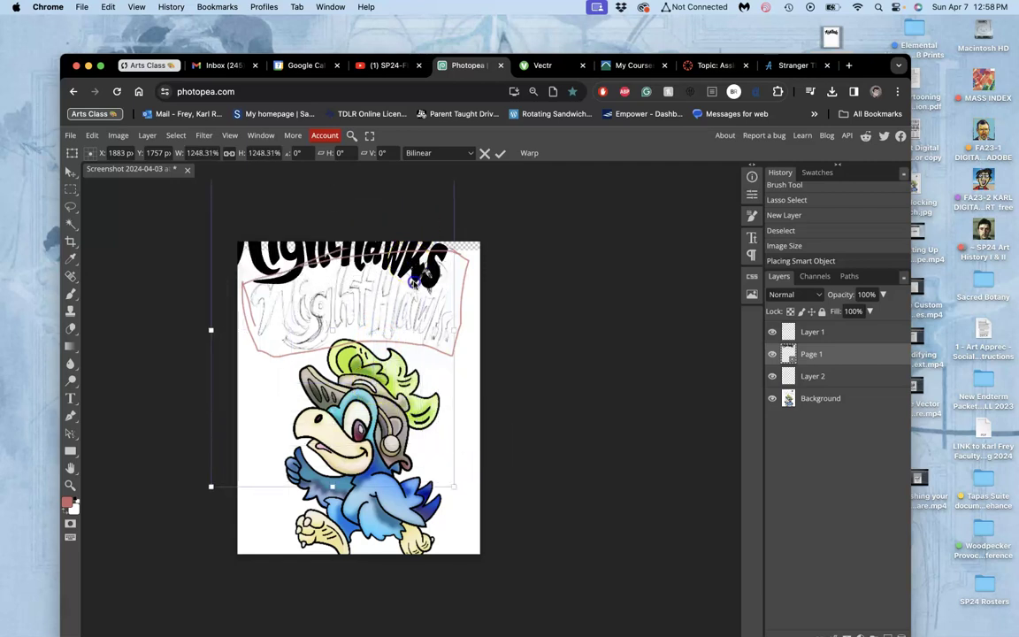
left_click_drag(424, 307, 437, 330)
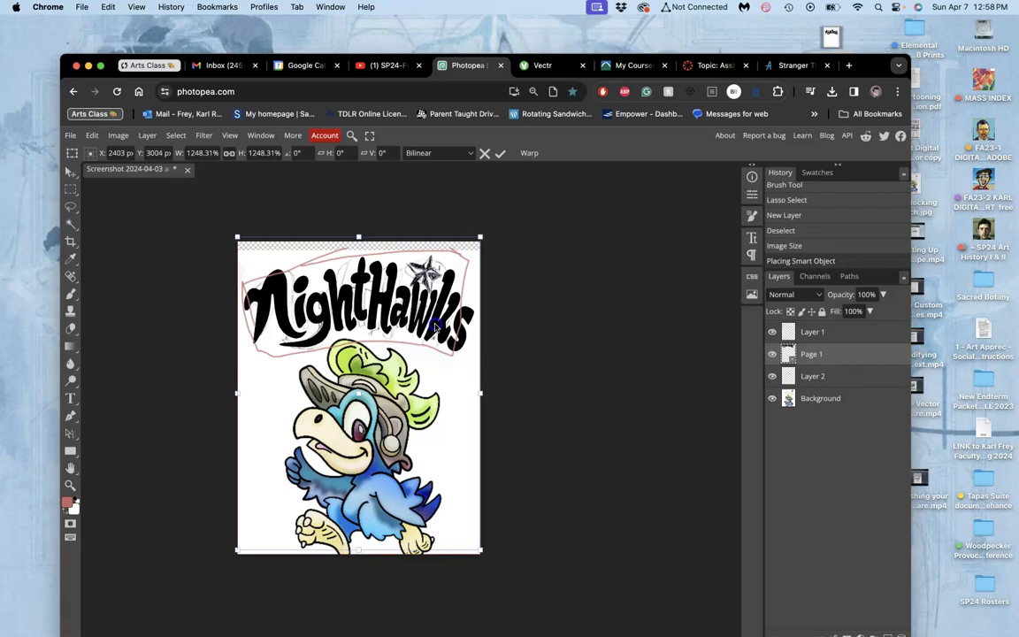
left_click_drag(436, 326, 437, 327)
key("Return")
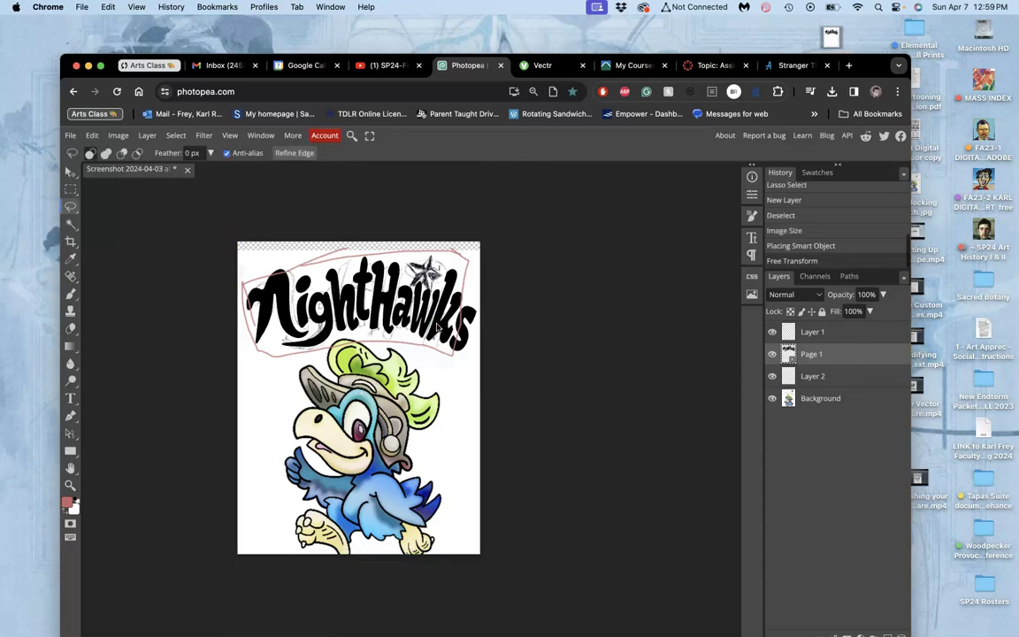
- Move the lettering layer to the top and save as 'Assign 6 Type Poster Layout' PSD on the Desktop
left_click_drag(823, 333, 822, 359)
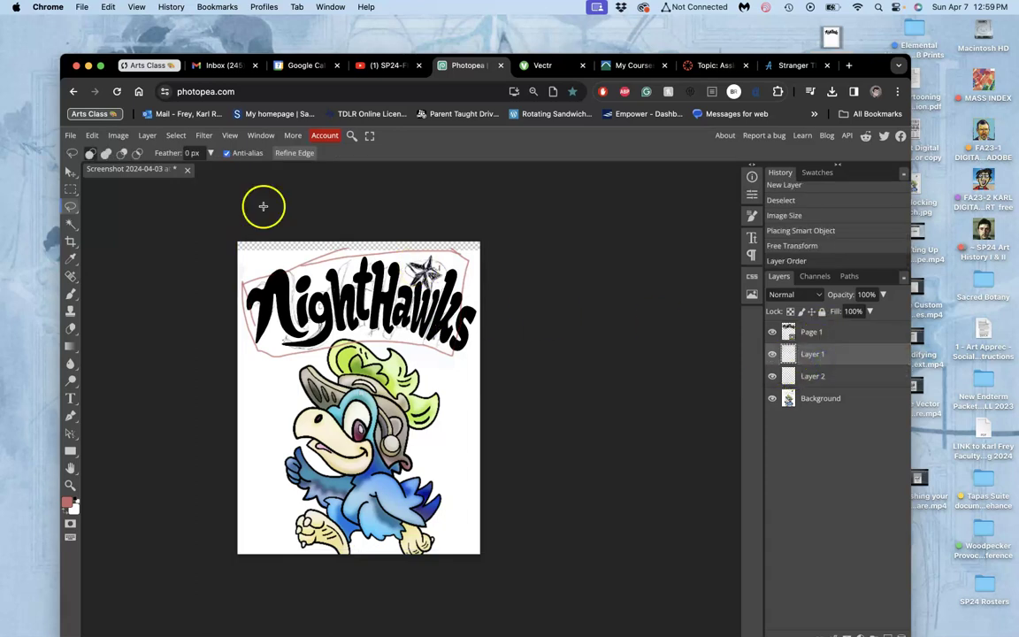
left_click(70, 135)
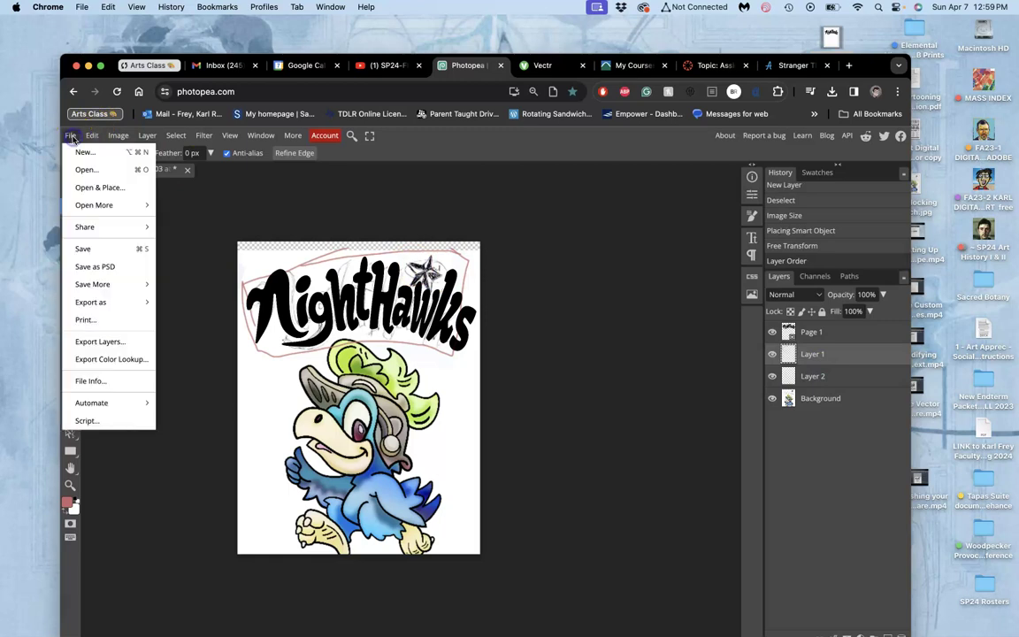
left_click(93, 266)
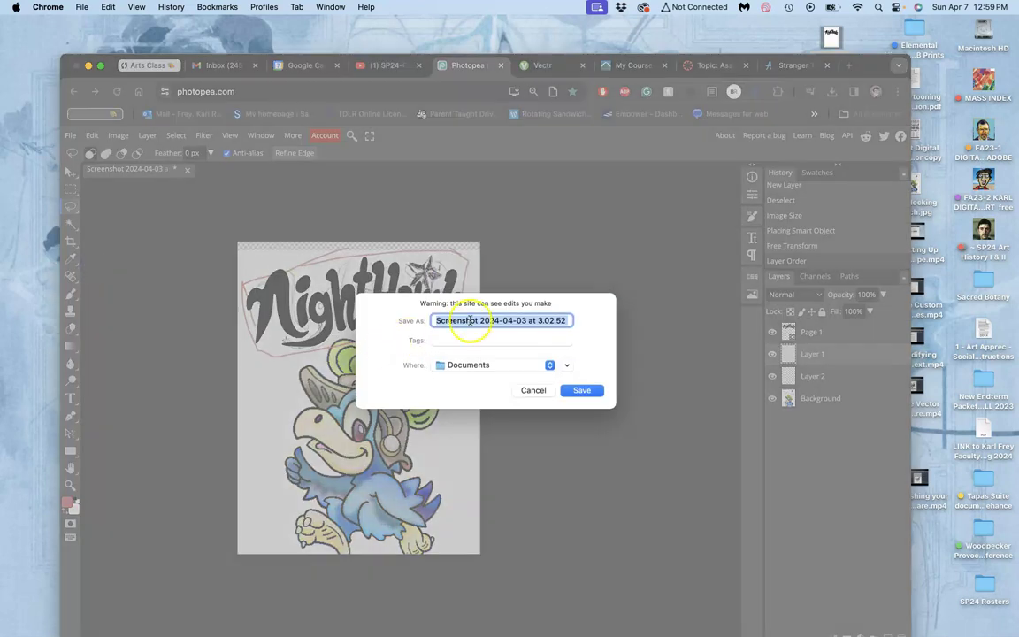
type("Ka")
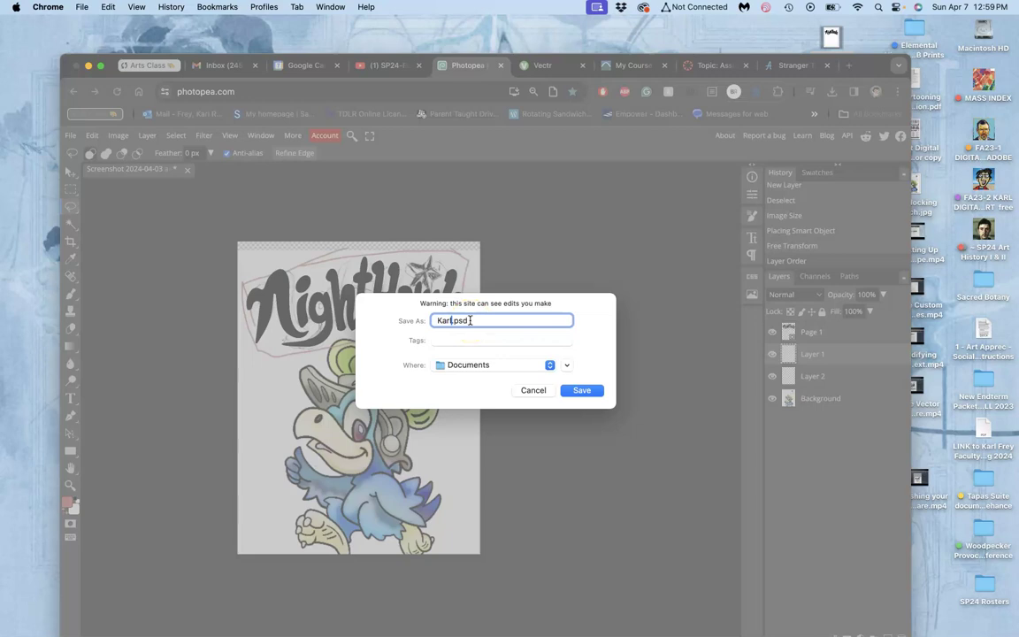
type("rl")
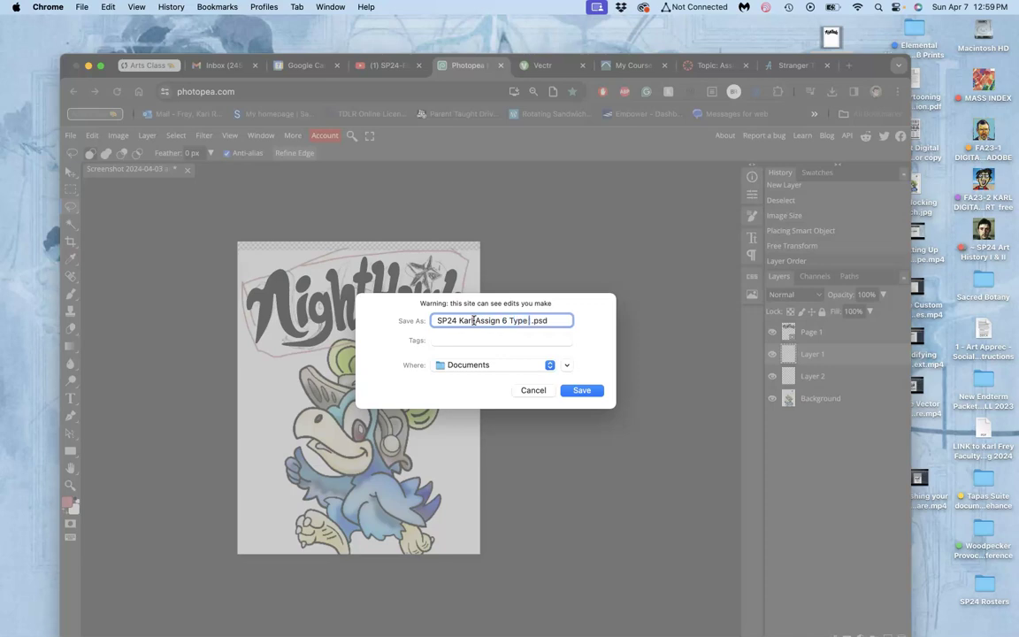
type("ster Layout")
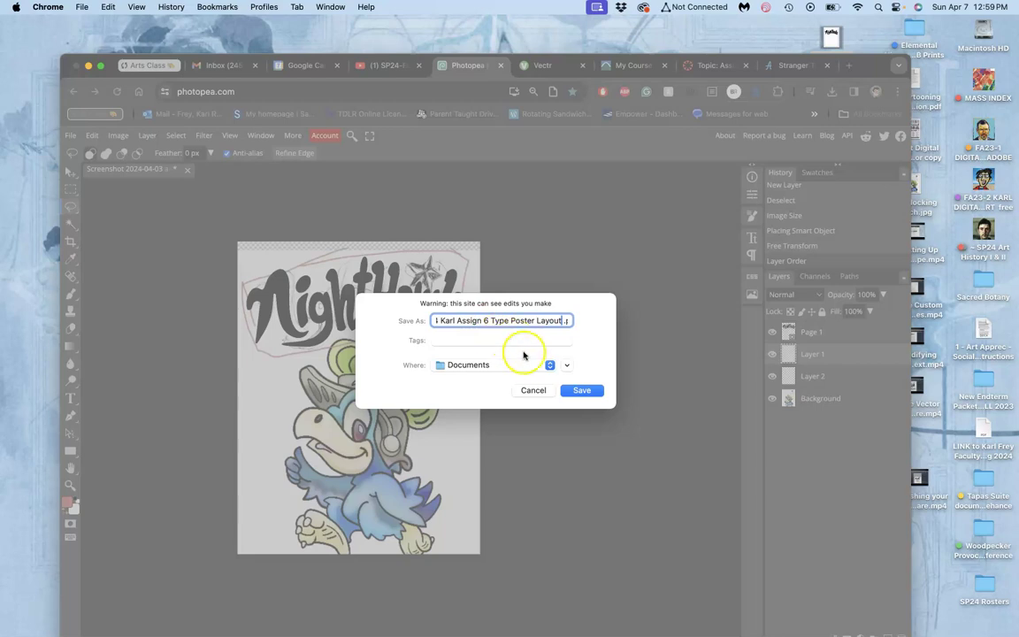
left_click(517, 365)
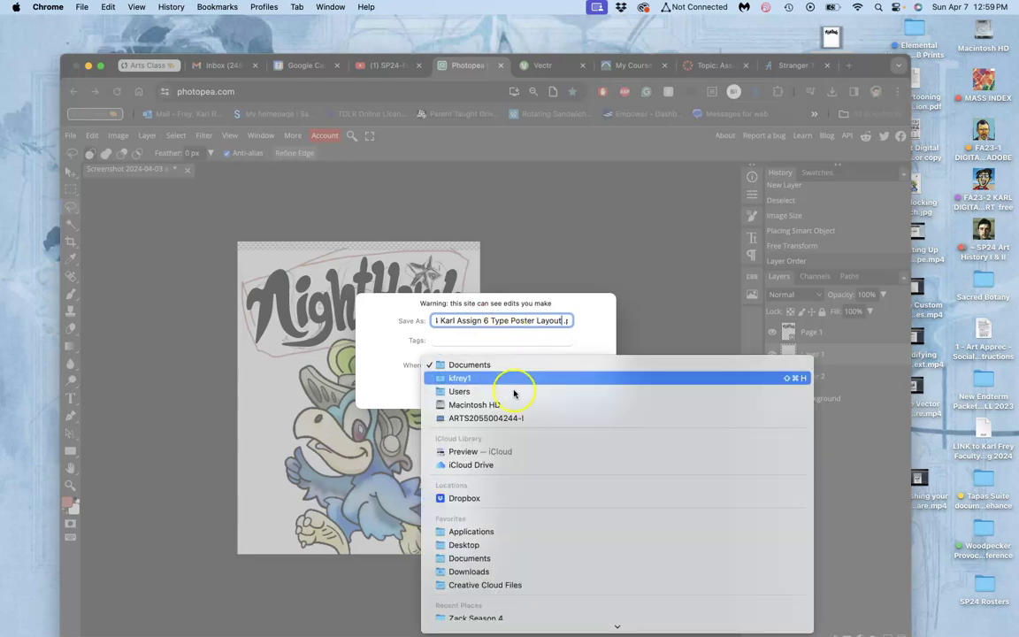
left_click(467, 546)
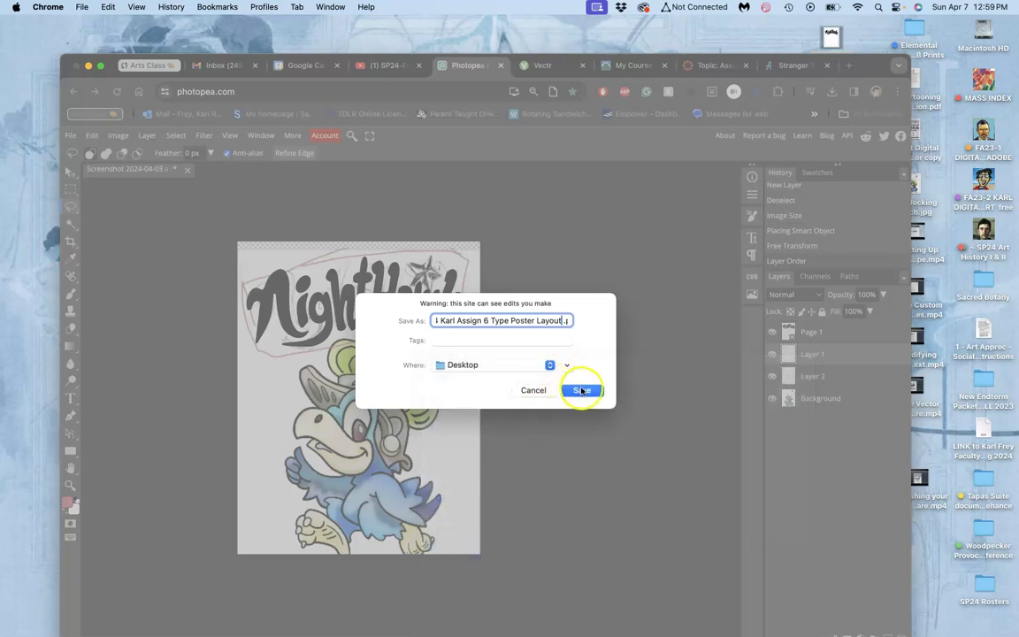
left_click(581, 390)
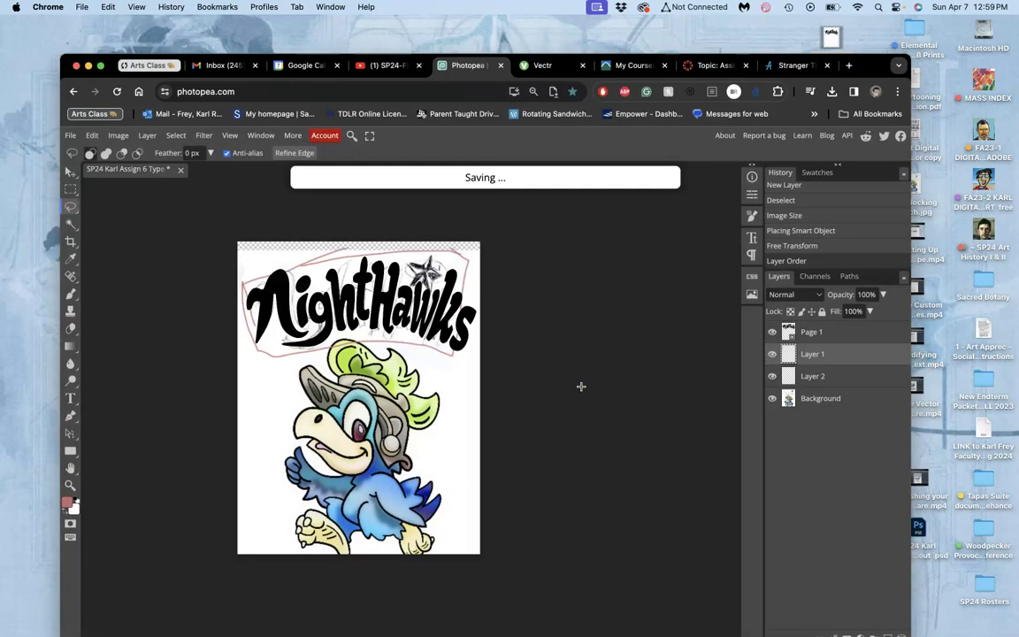
- Hide Layer 2, Layer 1 and Background so only the lettering shows
left_click(772, 379)
left_click(772, 355)
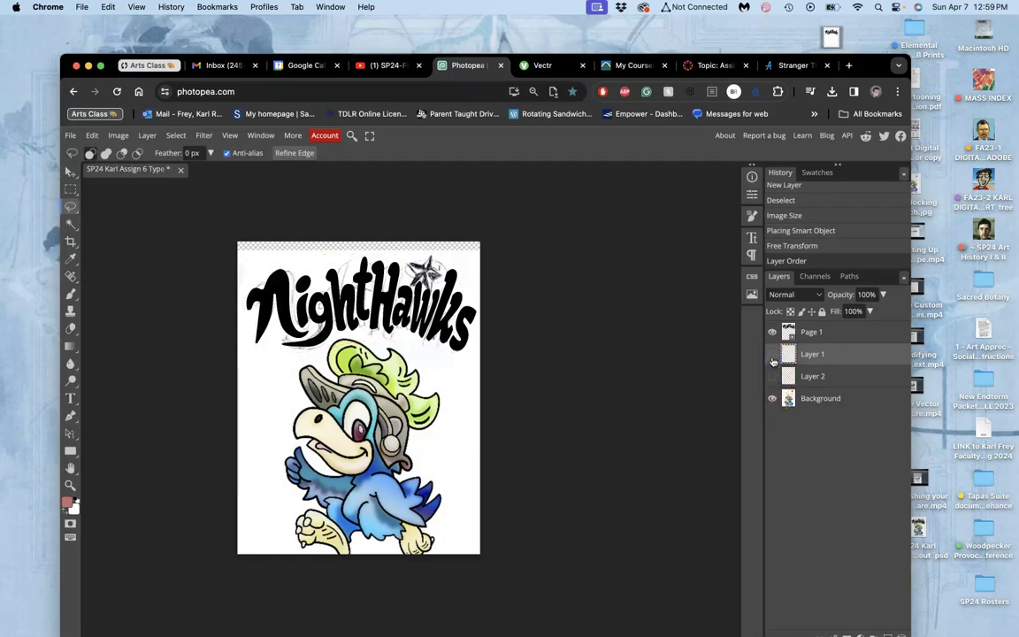
left_click(773, 398)
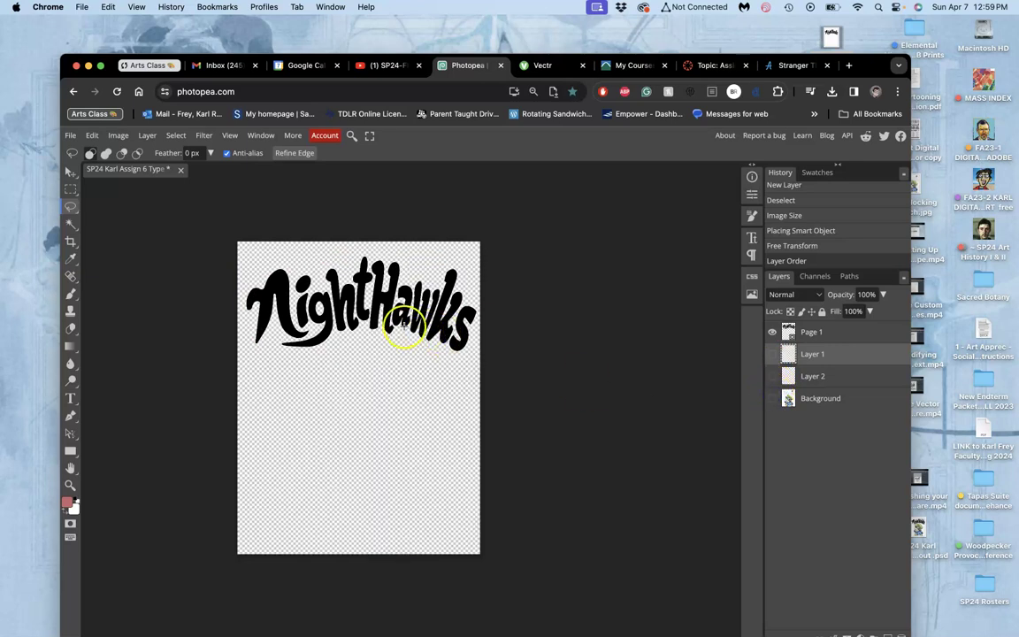
- Export the lettering-only view as an 'Assign 6 Type Poster Layout' JPG at 4800 × 6184 px
left_click(71, 137)
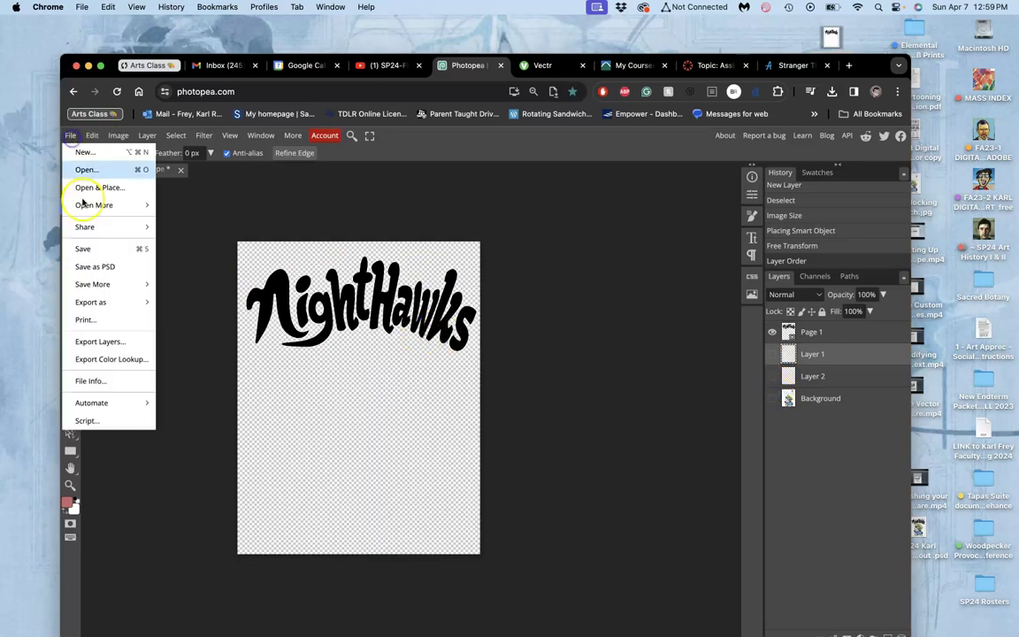
mouse_move(101, 303)
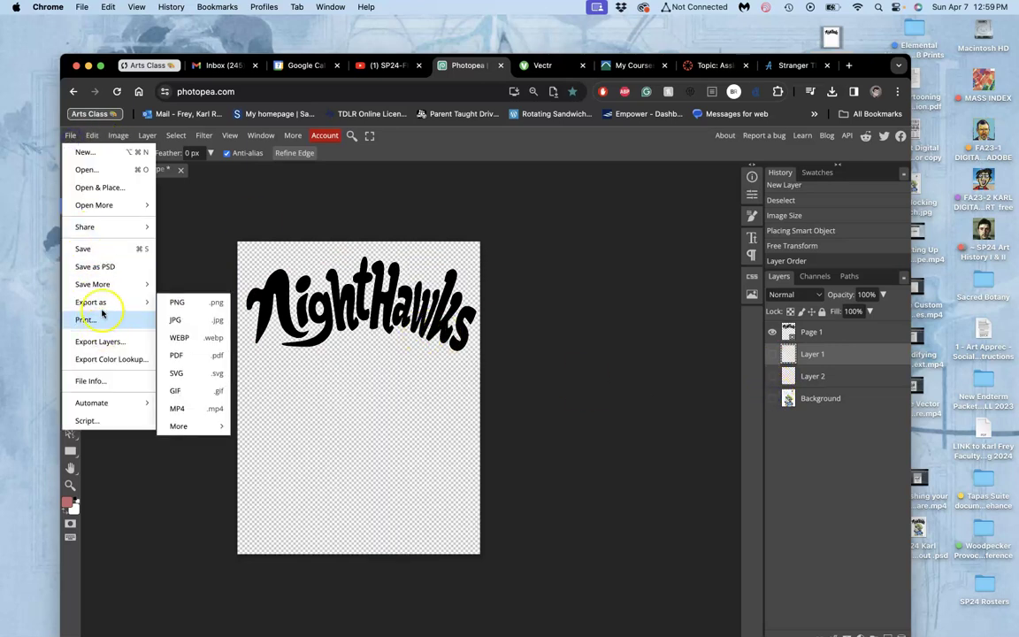
left_click(175, 321)
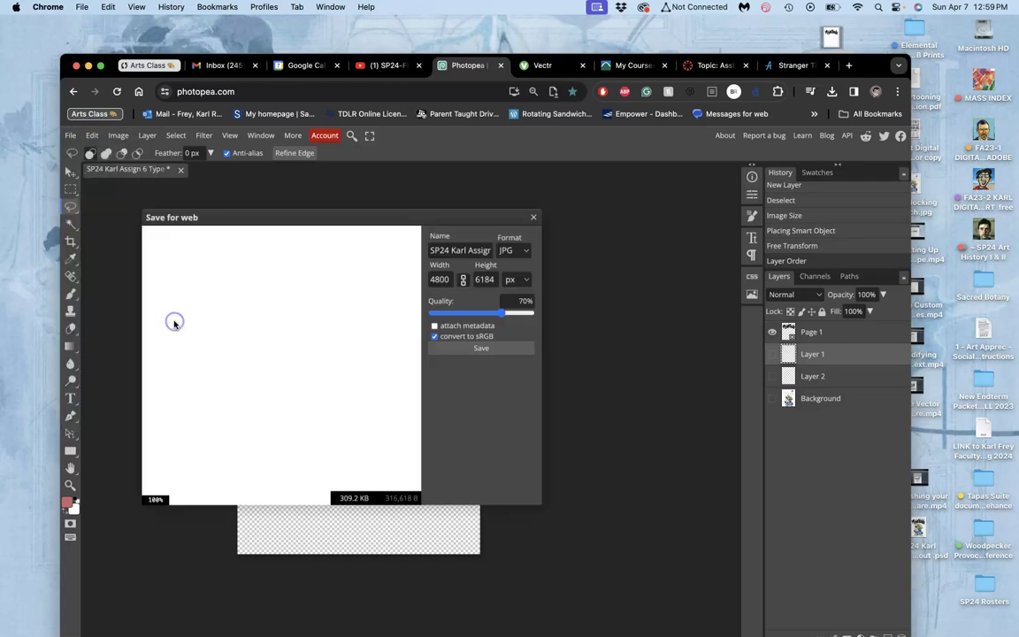
left_click(475, 350)
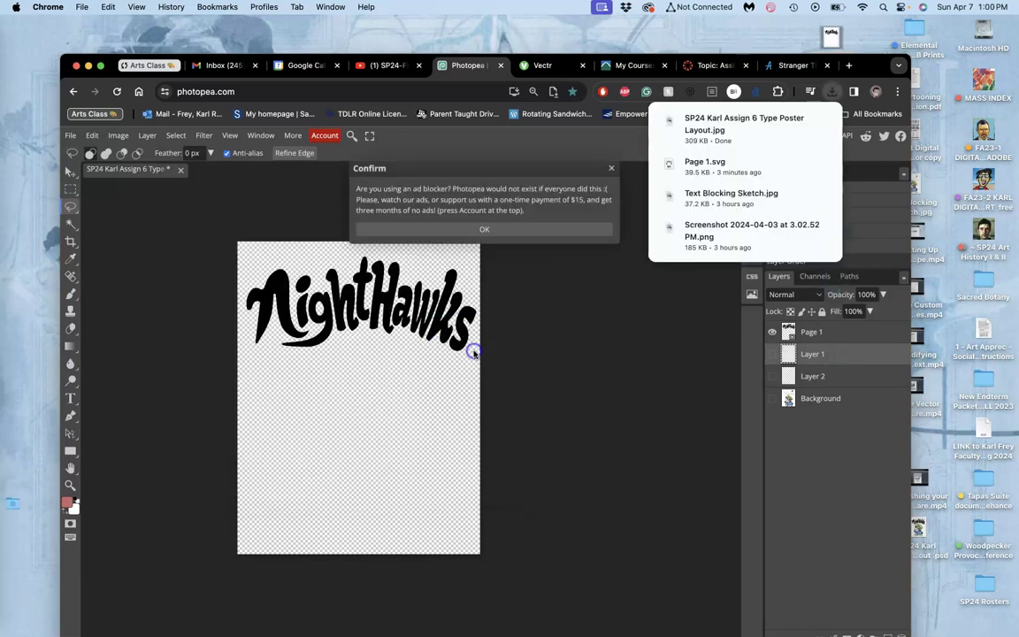
- Dismiss the ad notice and drag the exported JPG from Downloads onto the desktop
left_click(493, 230)
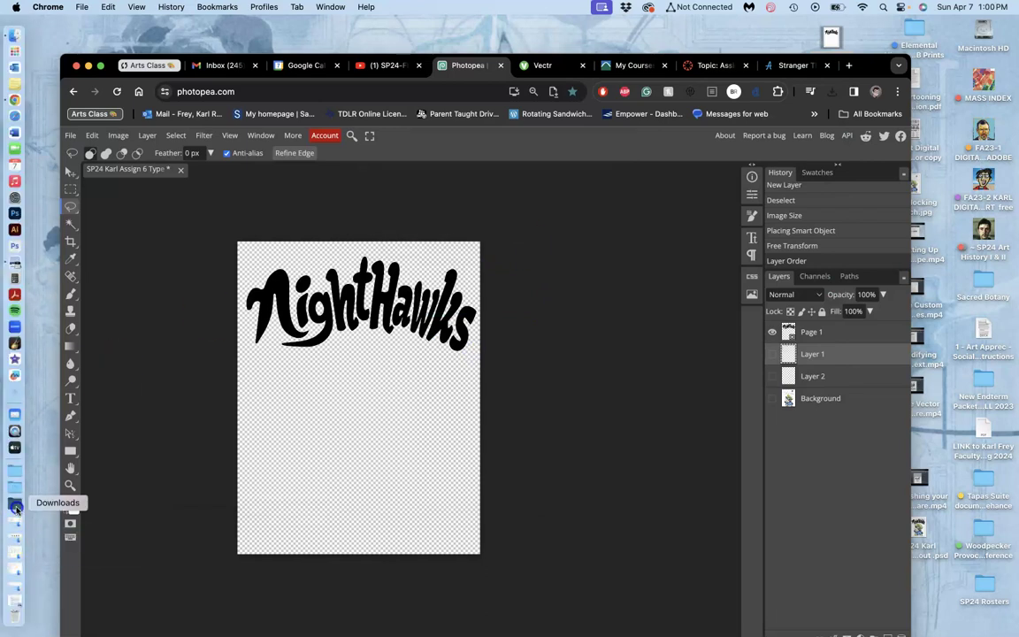
left_click(13, 457)
left_click_drag(99, 166, 784, 47)
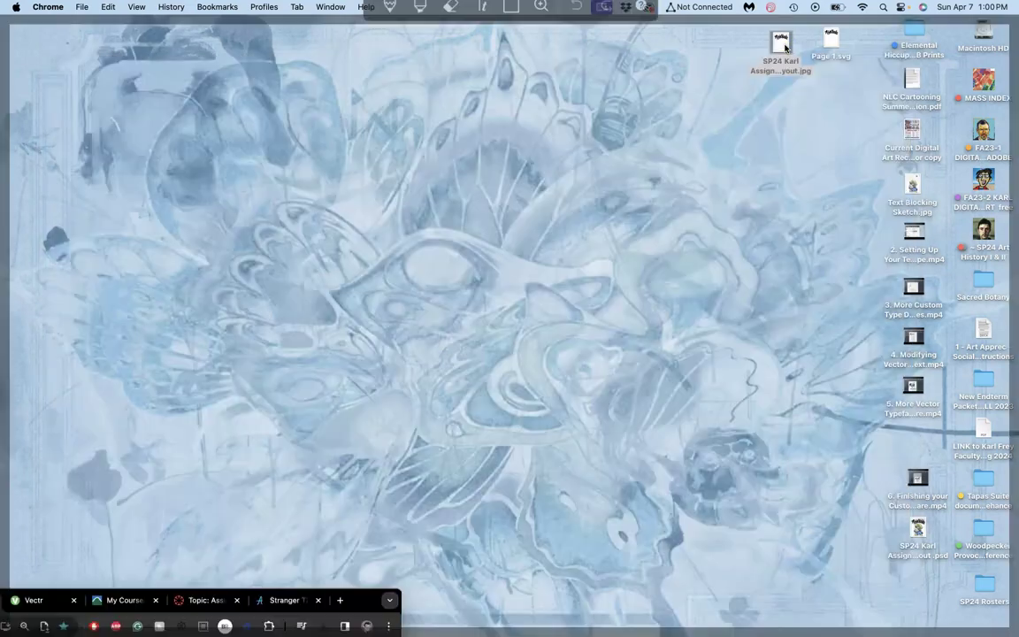
left_click(844, 77)
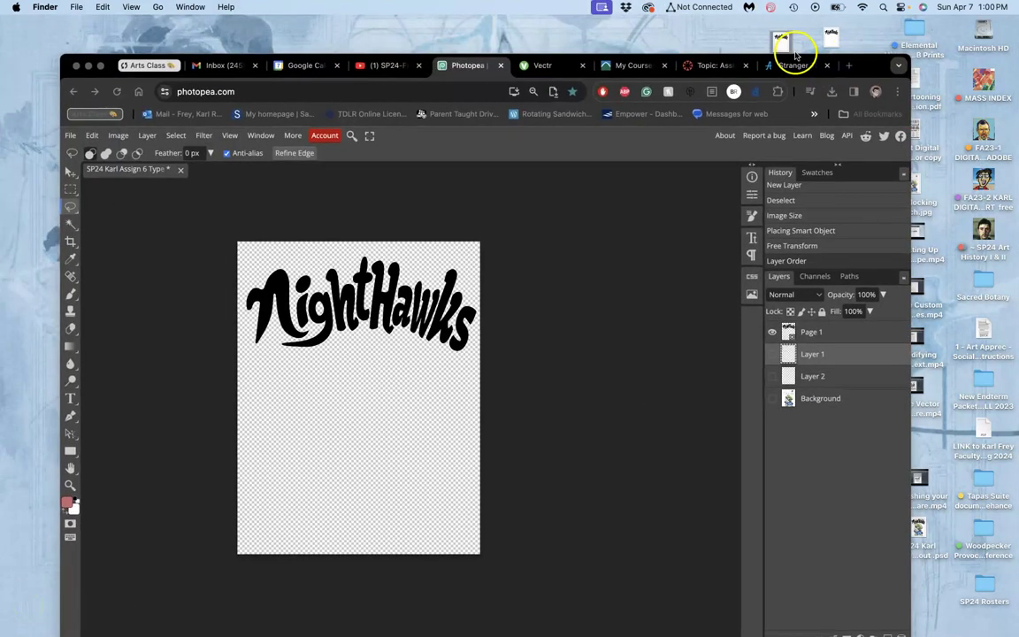
left_click(782, 40)
- Tag the JPG orange, the PSD with a colour and Page 1.svg purple, moving the PSD beside Page 1.svg
right_click(782, 41)
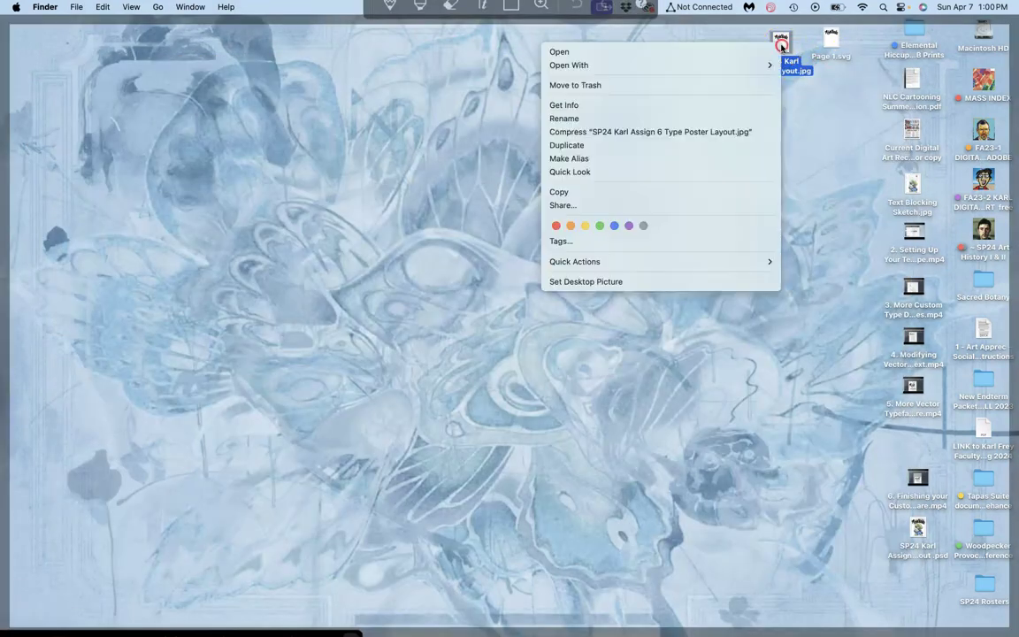
left_click(571, 225)
right_click(917, 557)
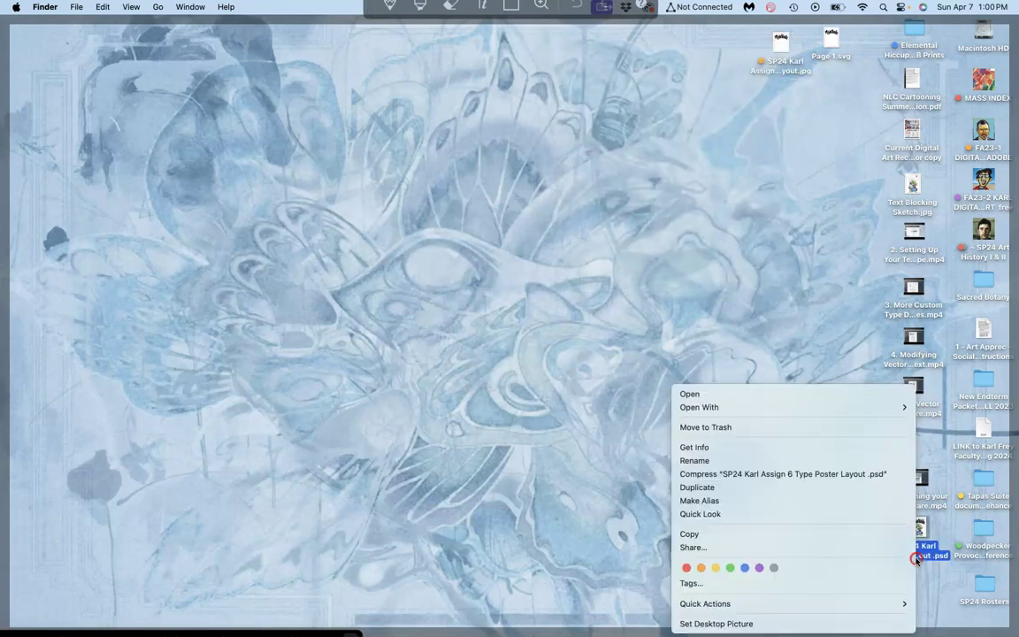
left_click(744, 567)
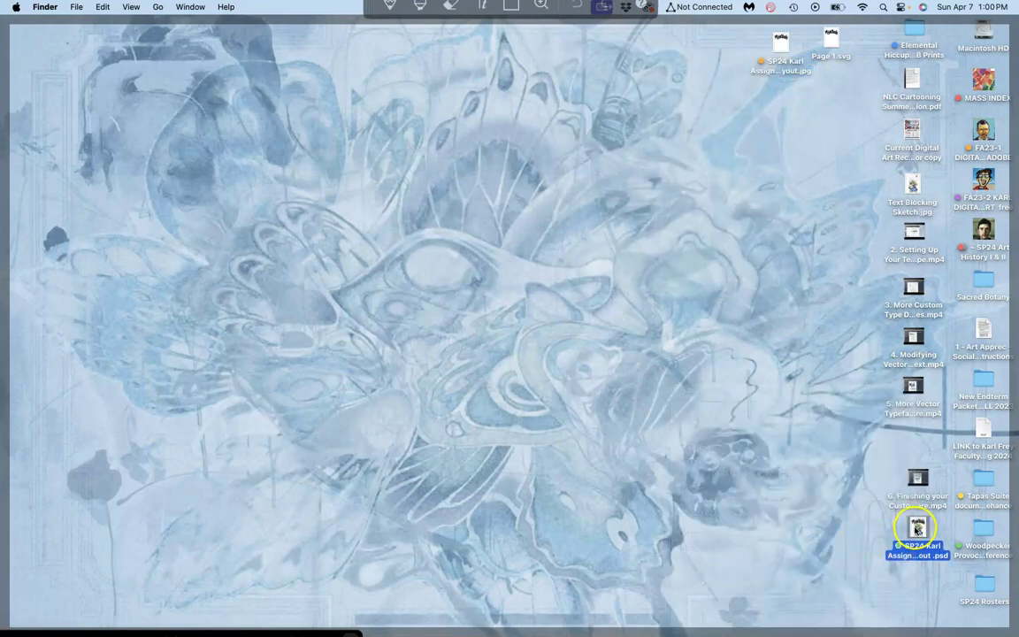
left_click_drag(837, 239, 831, 87)
left_click(857, 42)
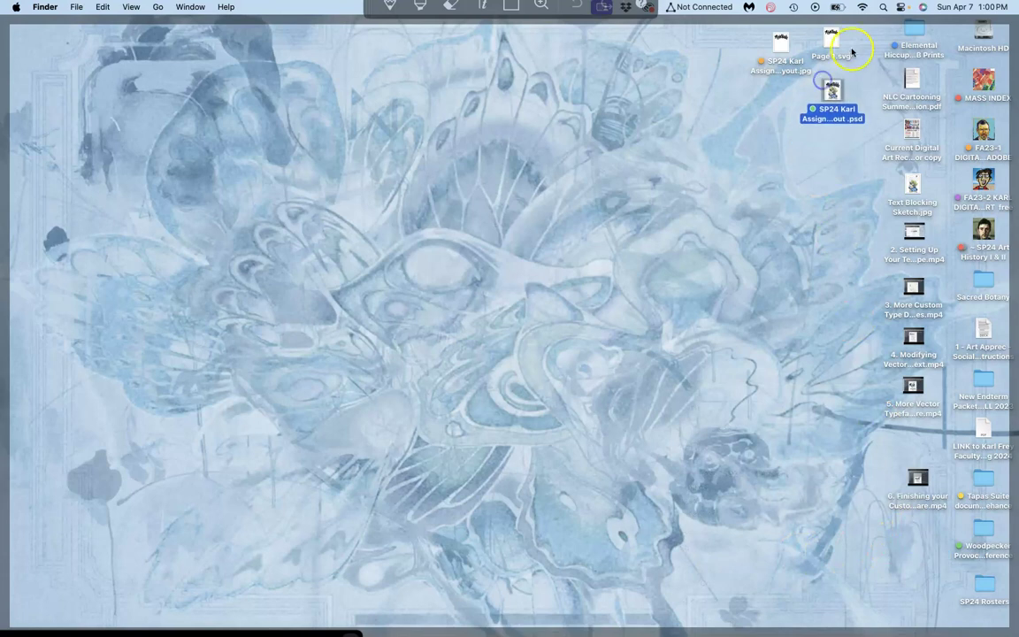
right_click(832, 40)
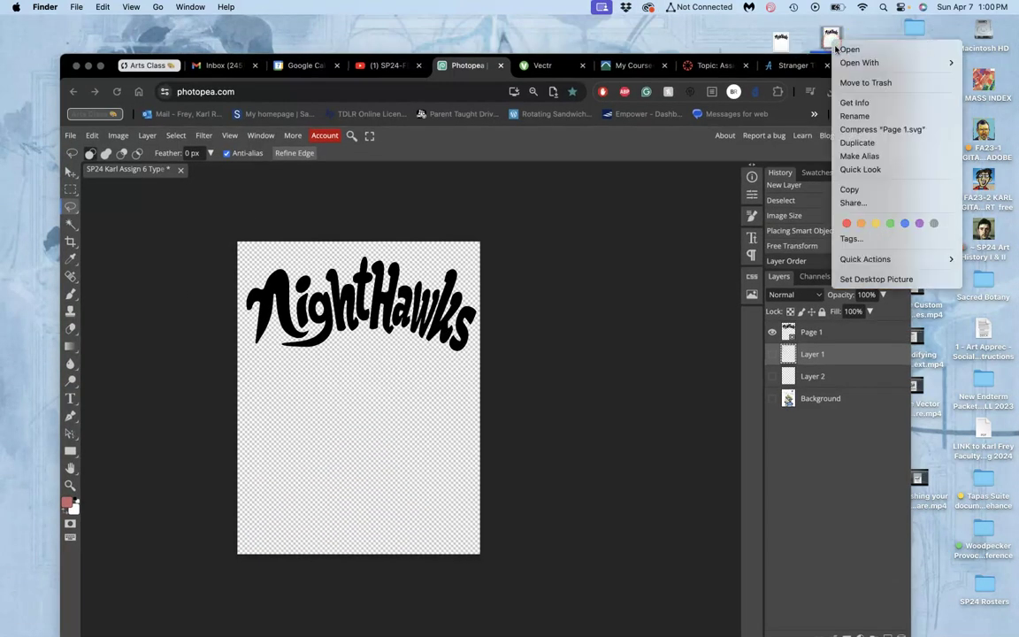
left_click(919, 224)
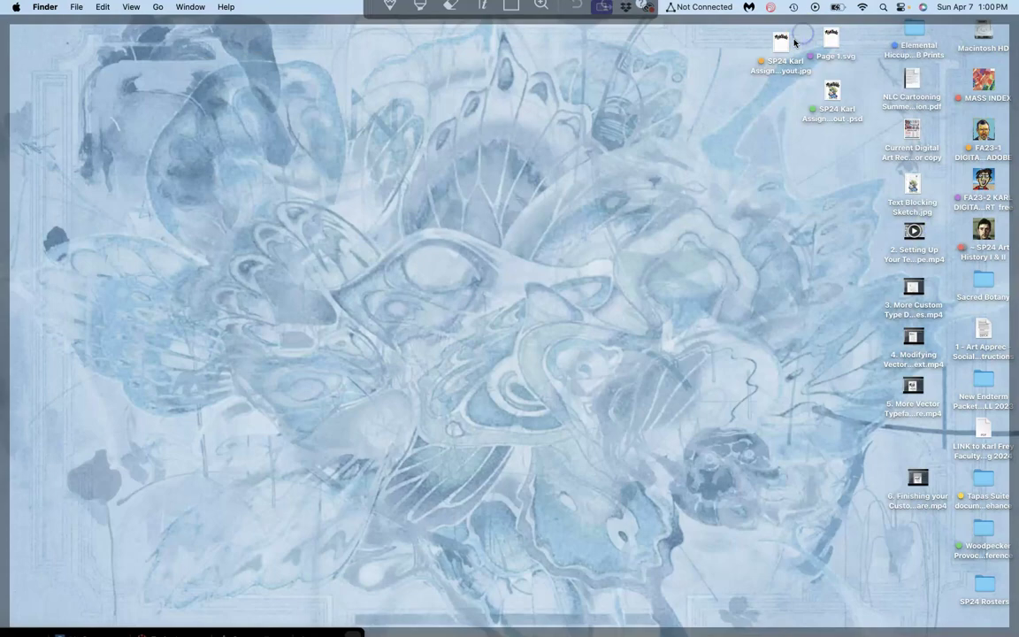
- Nudge the JPG icon slightly lower and bring Photopea back to the front
left_click(780, 45)
left_click_drag(780, 44, 780, 56)
left_click(727, 92)
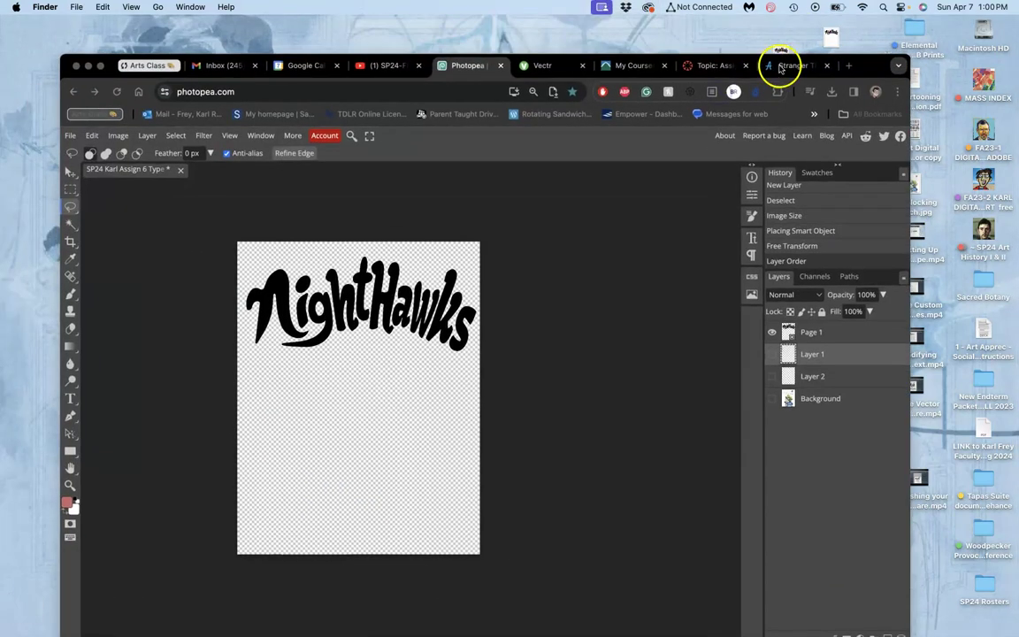
- Switch to the Canvas discussion and scroll to the Dino-Bones reply
left_click(713, 66)
scroll(611, 406, "down", 15)
scroll(614, 408, "down", 15)
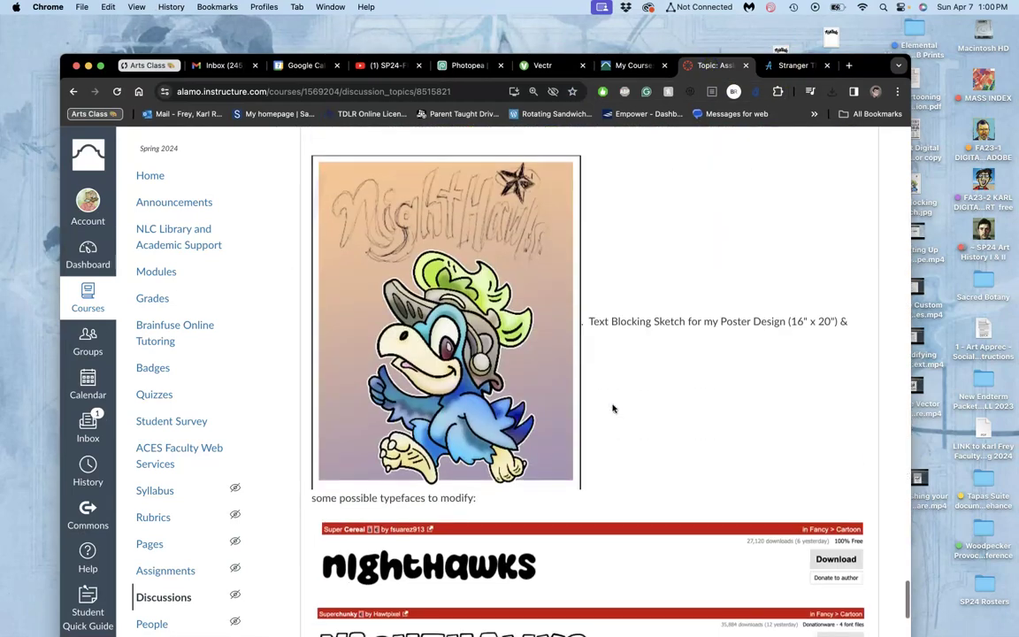
scroll(613, 408, "up", 5)
scroll(614, 408, "up", 5)
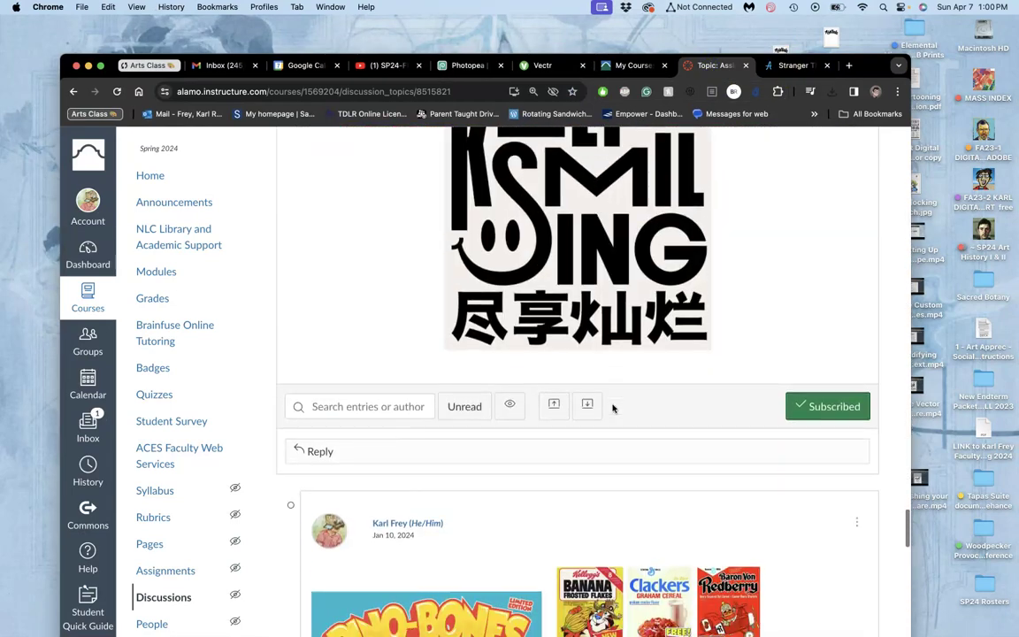
scroll(725, 389, "up", 10)
scroll(667, 317, "up", 5)
scroll(625, 337, "down", 2)
scroll(385, 442, "down", 1)
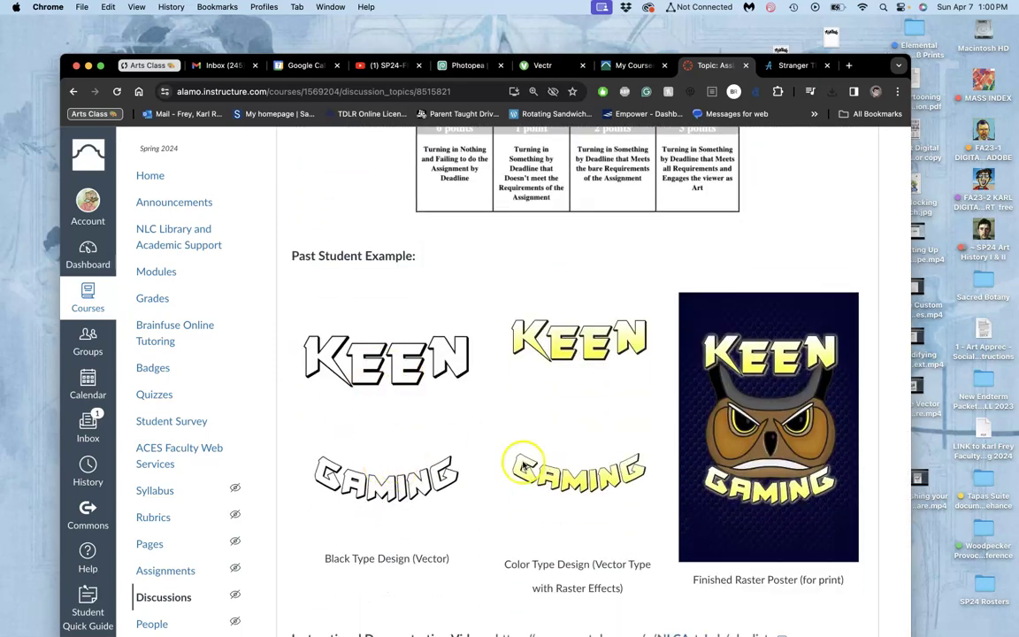
scroll(522, 495, "down", 10)
scroll(525, 469, "down", 3)
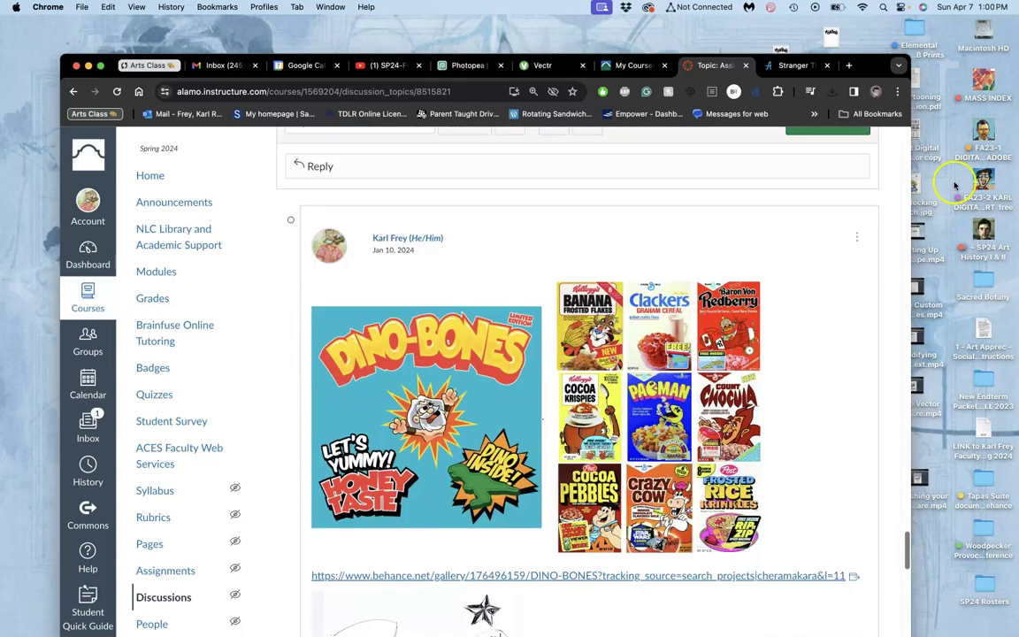
- Edit the Dino-Bones reply and select the lower NIGHTHAWKS font image
left_click(856, 239)
left_click(821, 299)
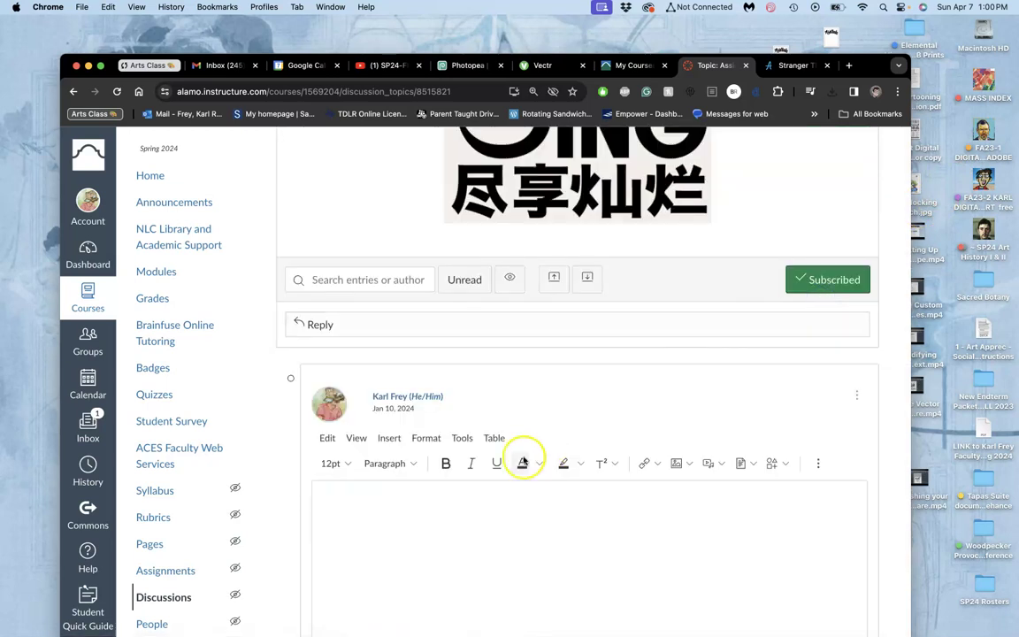
scroll(521, 464, "down", 5)
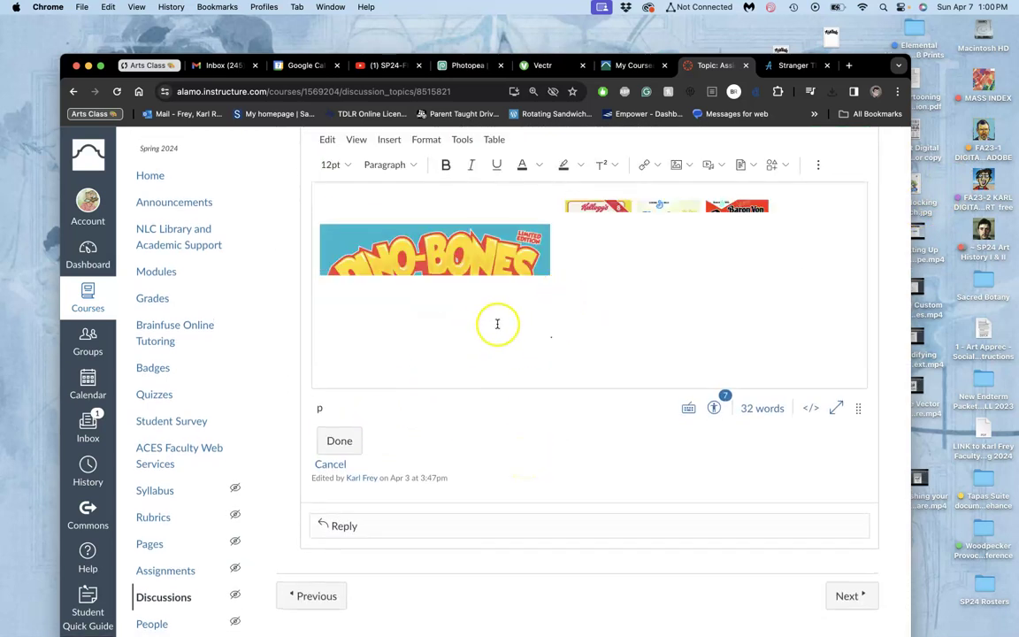
scroll(495, 323, "down", 5)
scroll(531, 283, "down", 5)
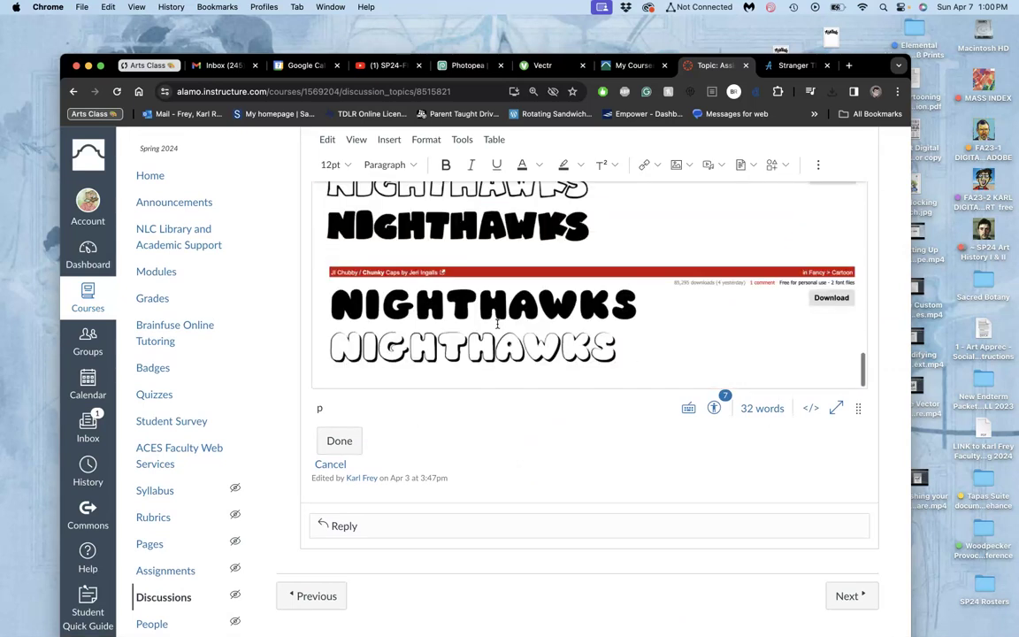
left_click(629, 364)
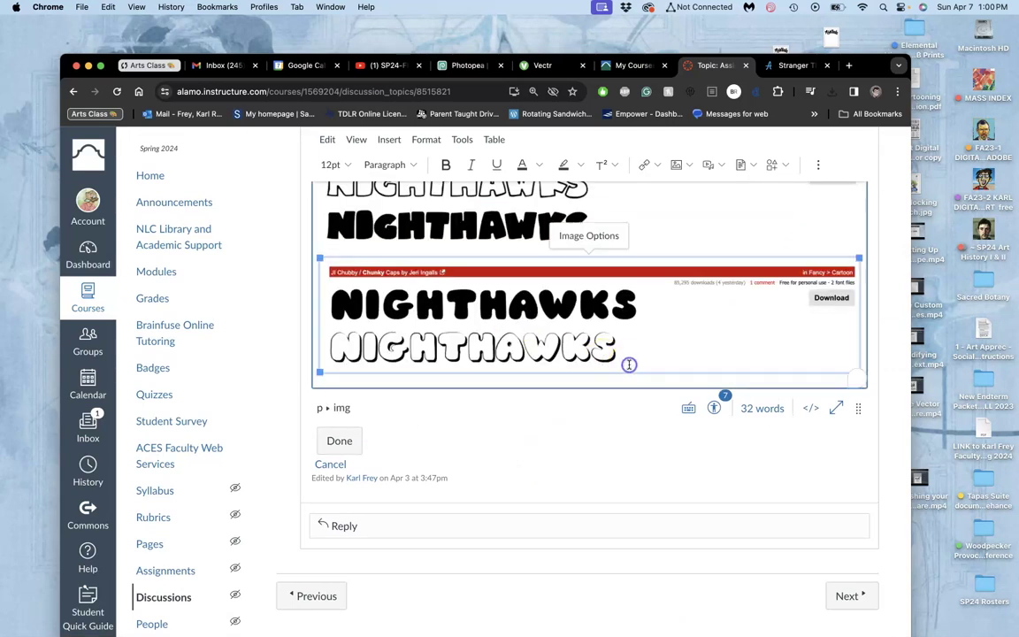
left_click(860, 352)
key("Return")
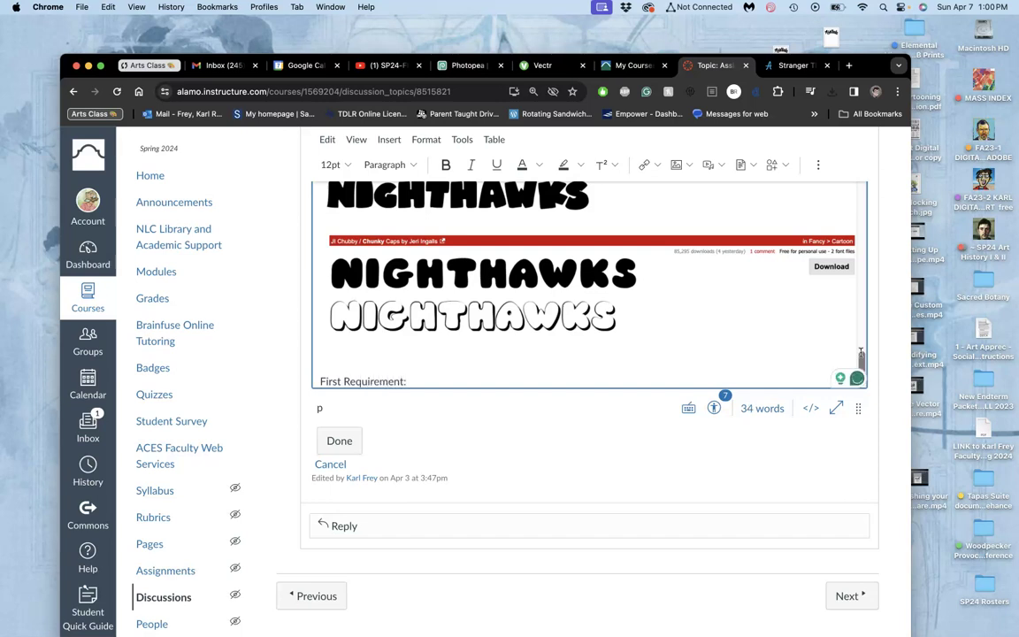
type("Black Vector Type (Saved at")
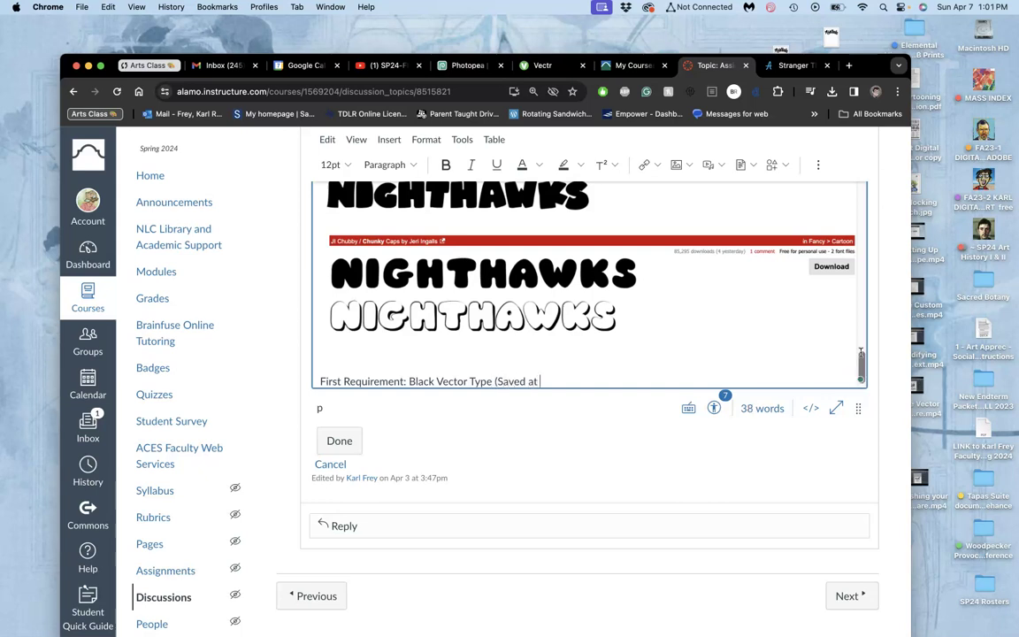
type("16")
type("as Smart Object Layer in")
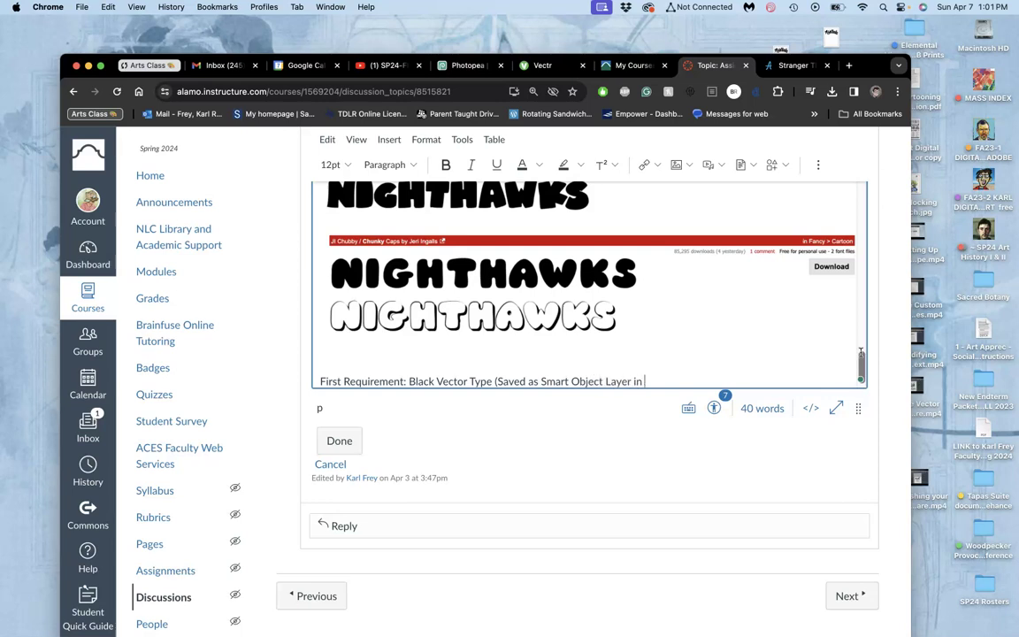
type("as")
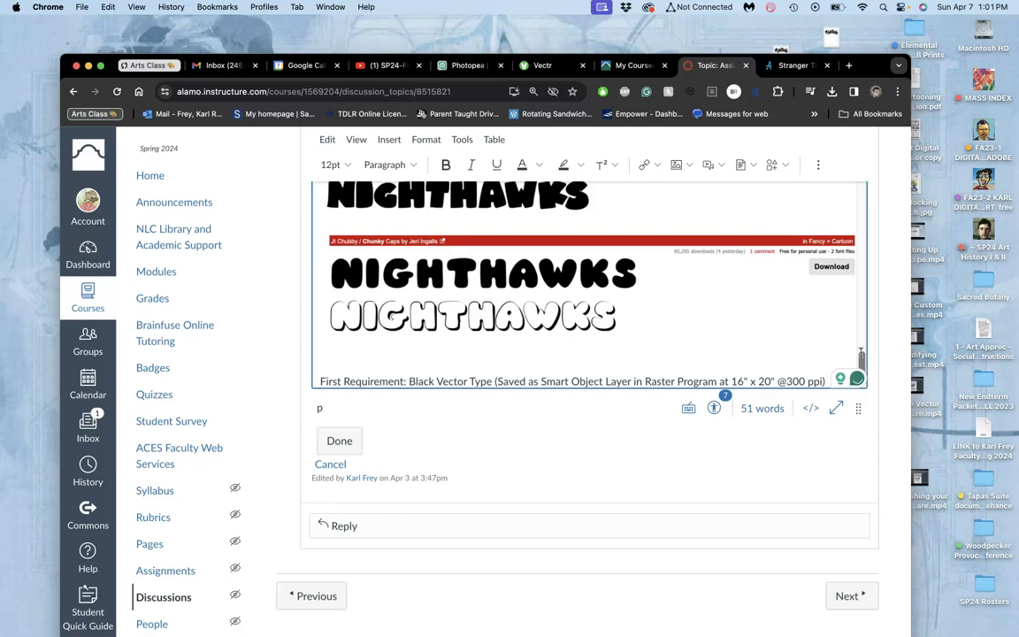
key("Return")
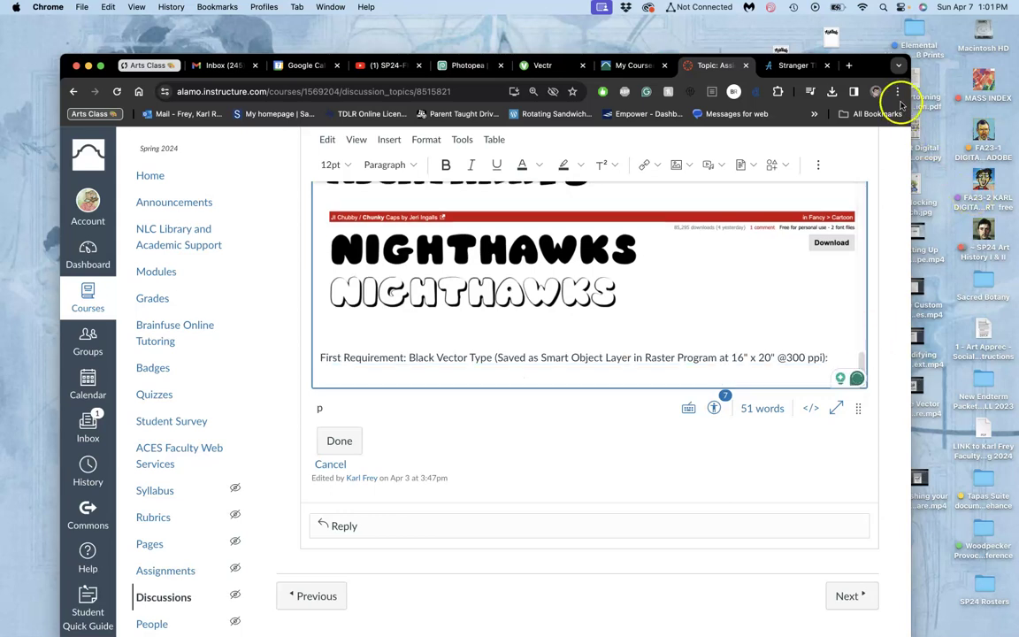
- Insert the black NightHawks lettering image from the desktop into the post and shrink it
left_click_drag(871, 72, 871, 142)
left_click_drag(784, 66, 439, 443)
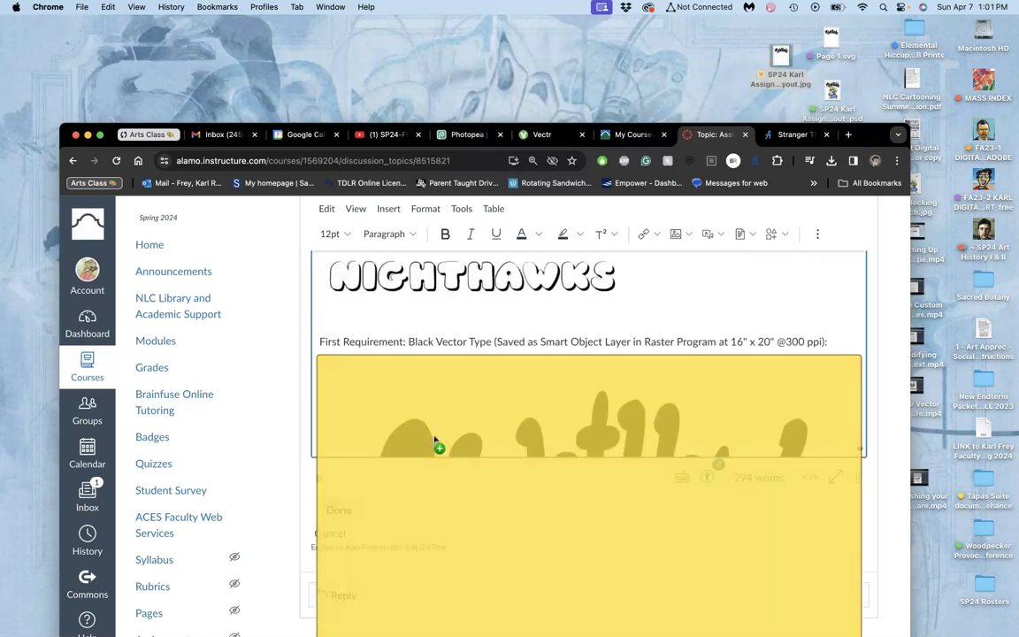
left_click(625, 399)
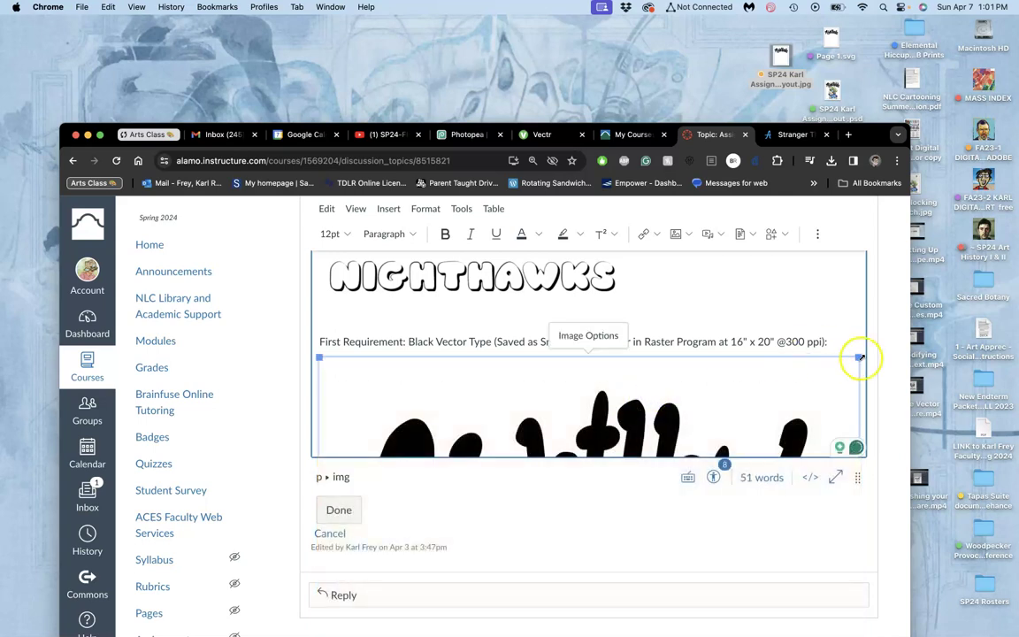
left_click_drag(858, 357, 653, 387)
left_click(655, 392)
- Save the edited Dino-Bones discussion reply
scroll(655, 391, "down", 5)
scroll(654, 391, "up", 3)
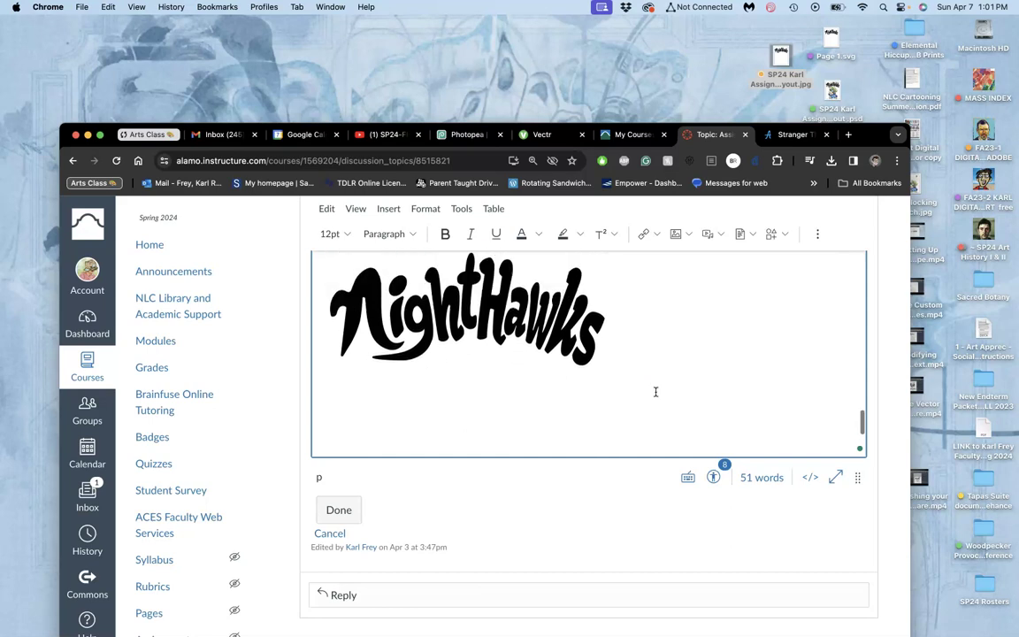
left_click(530, 318)
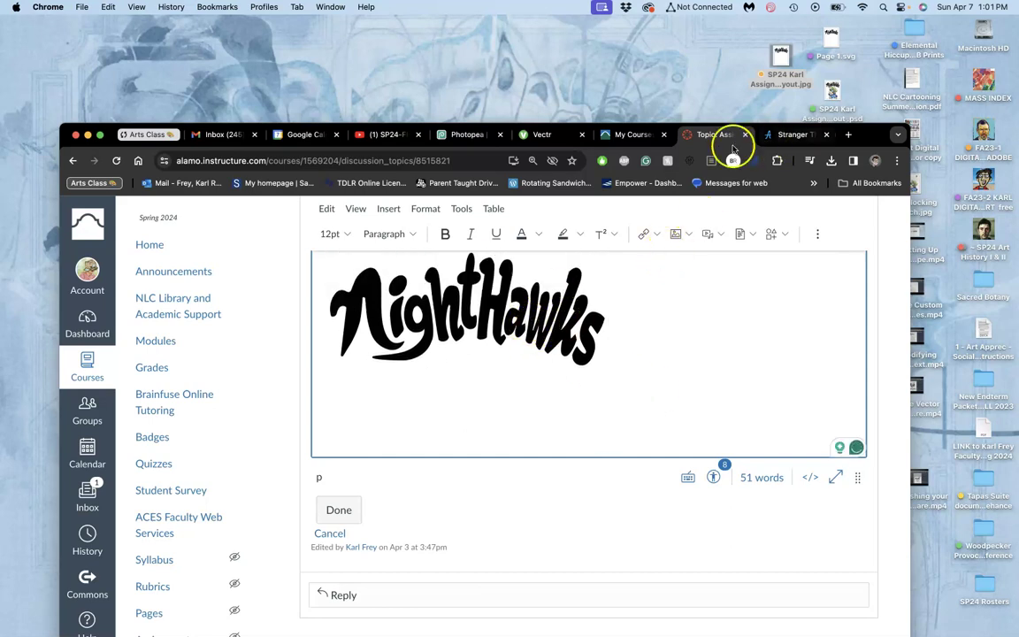
left_click(336, 509)
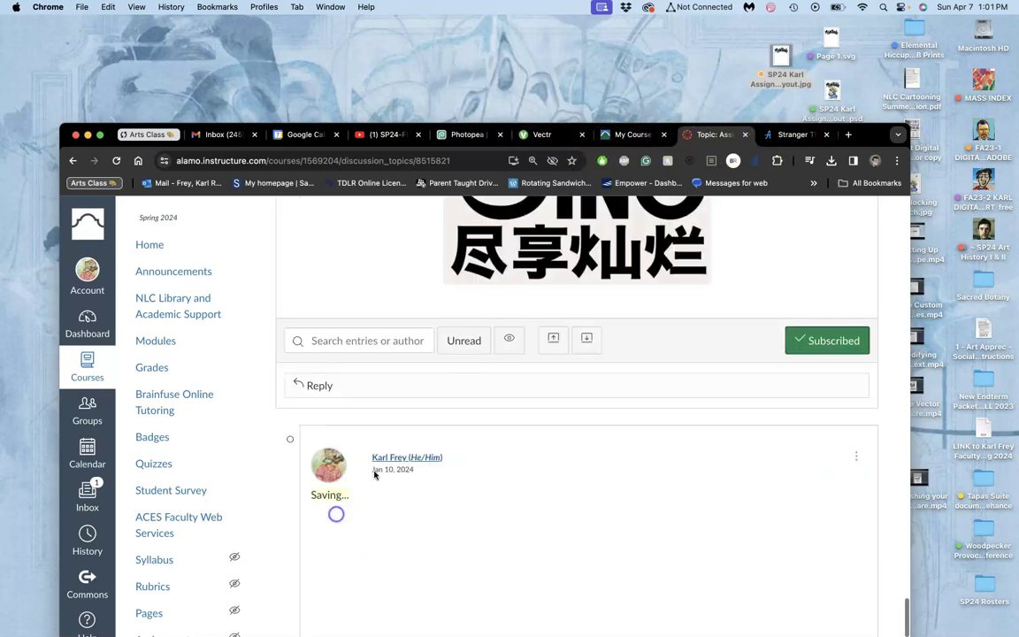
- In Photopea, show the mascot sketch beneath the lettering and duplicate the Page 1 layer
left_click(467, 134)
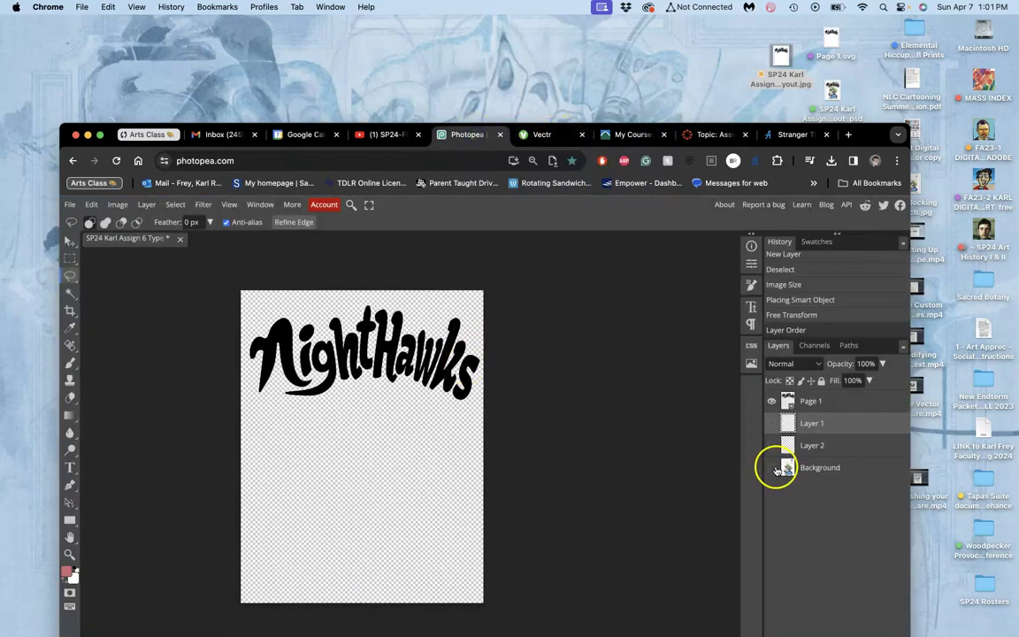
left_click(772, 468)
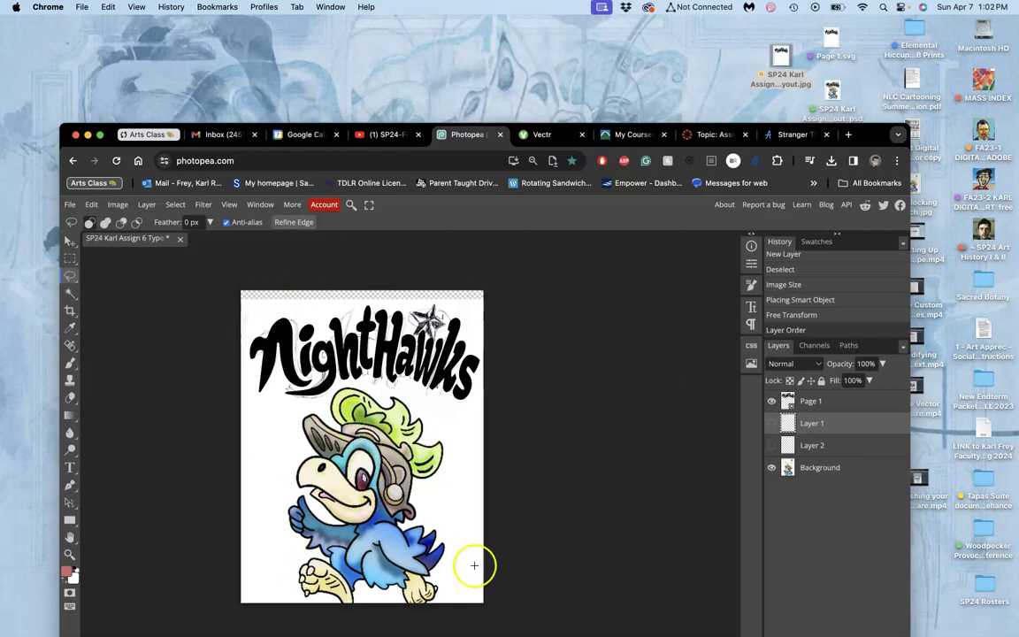
left_click(847, 403)
key("super+j")
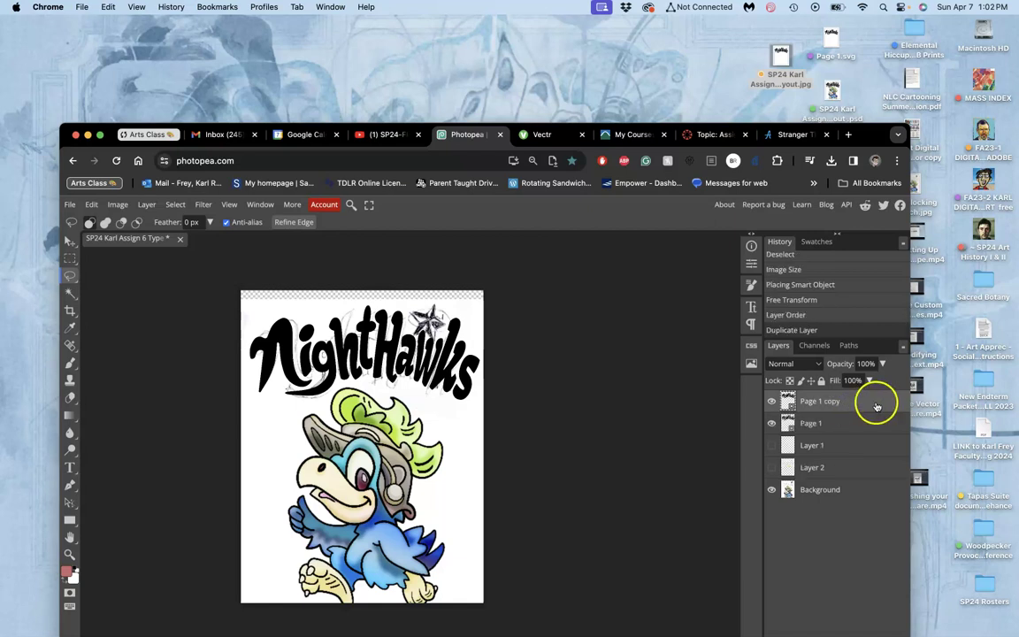
- Give the Page 1 copy an orange-yellow preset gradient overlay
double_click(876, 404)
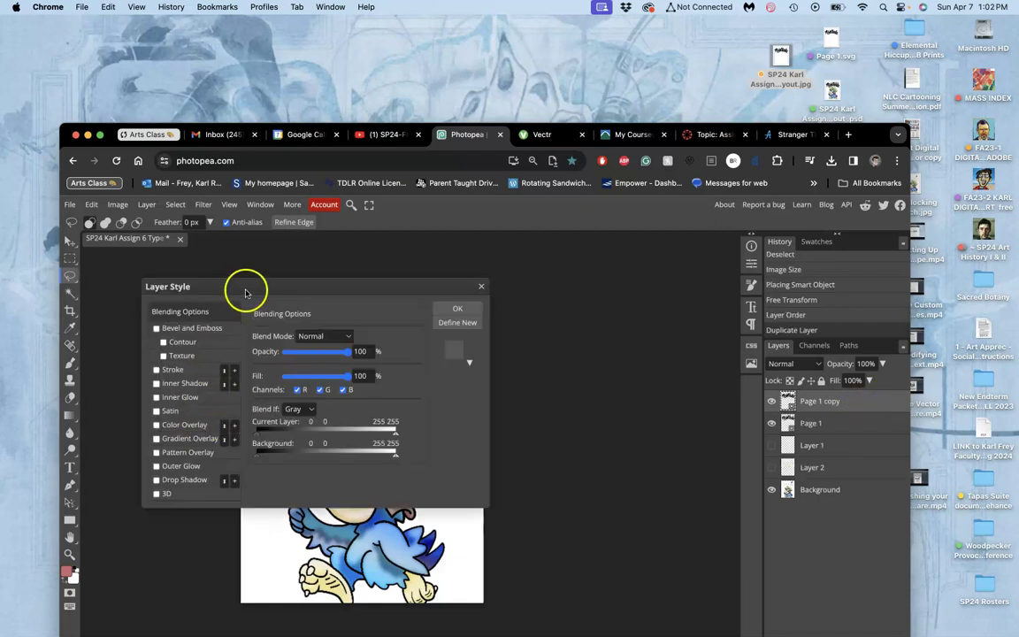
left_click_drag(275, 290, 587, 275)
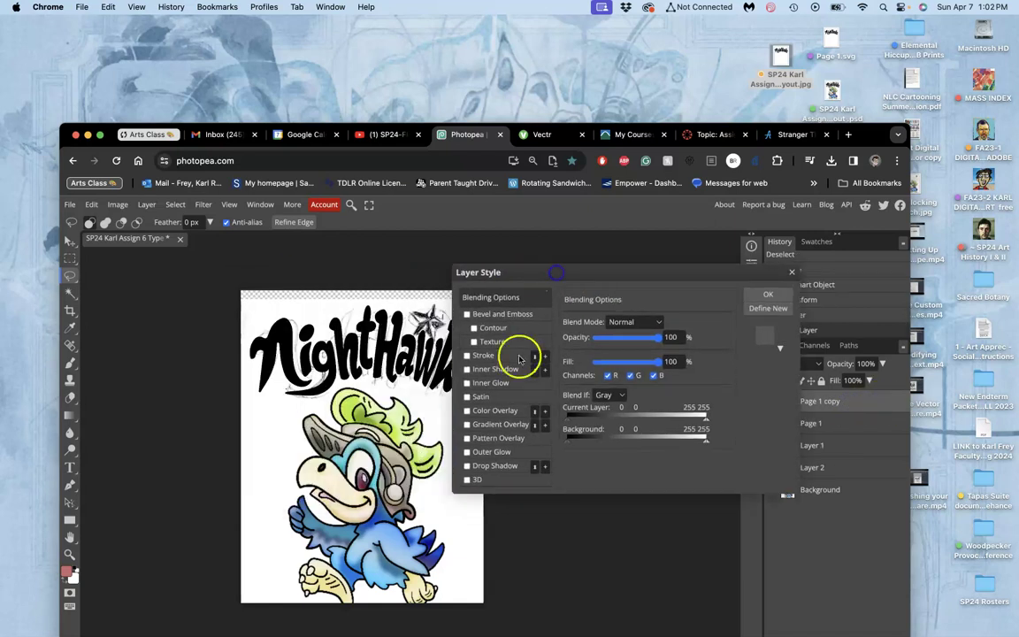
left_click(467, 425)
left_click(491, 425)
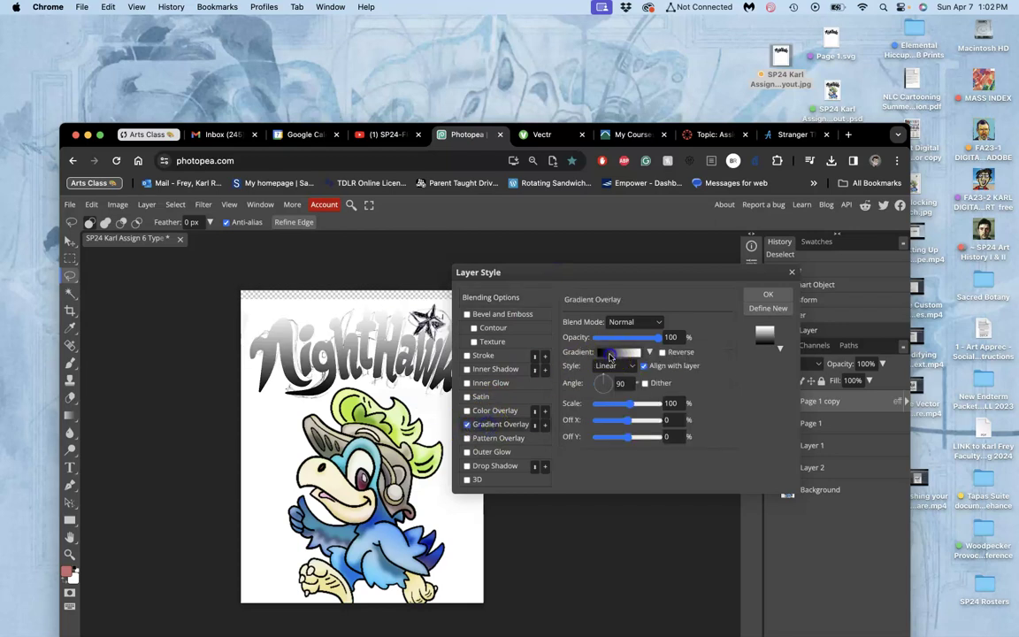
left_click(616, 352)
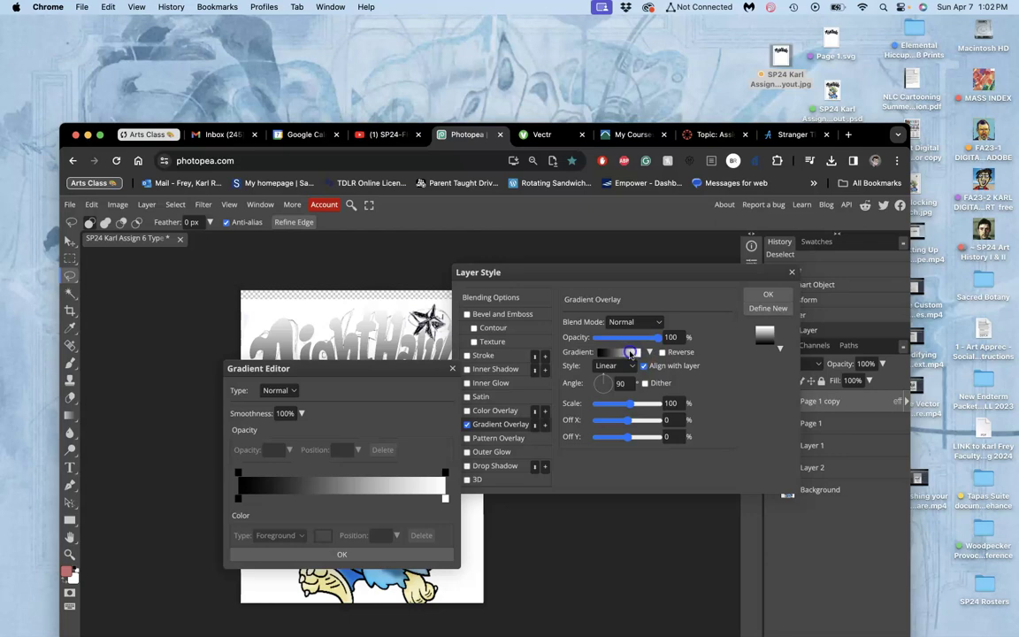
left_click(358, 554)
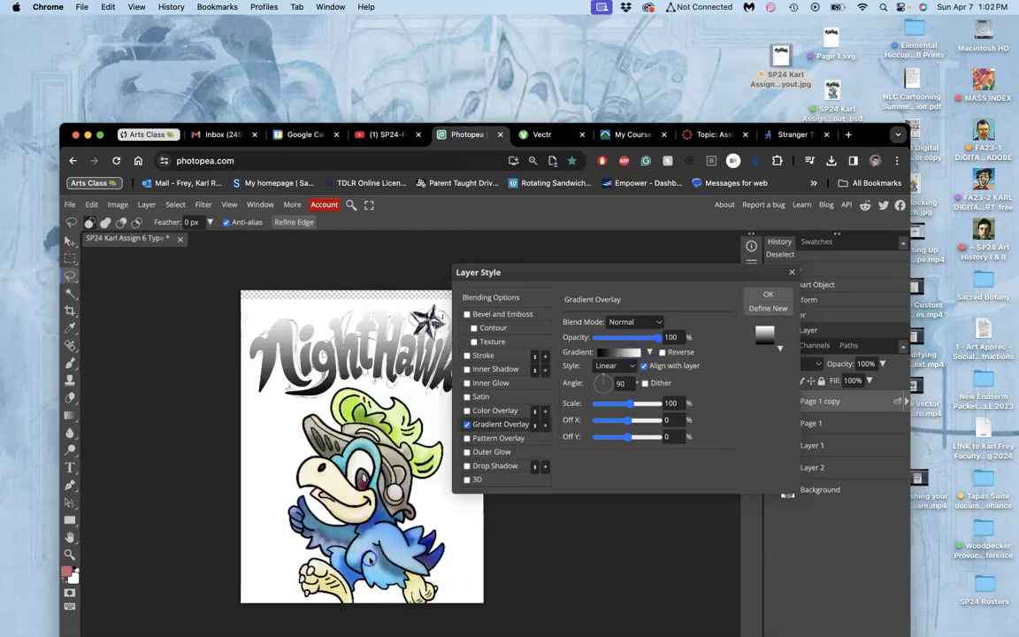
left_click(650, 352)
left_click(639, 408)
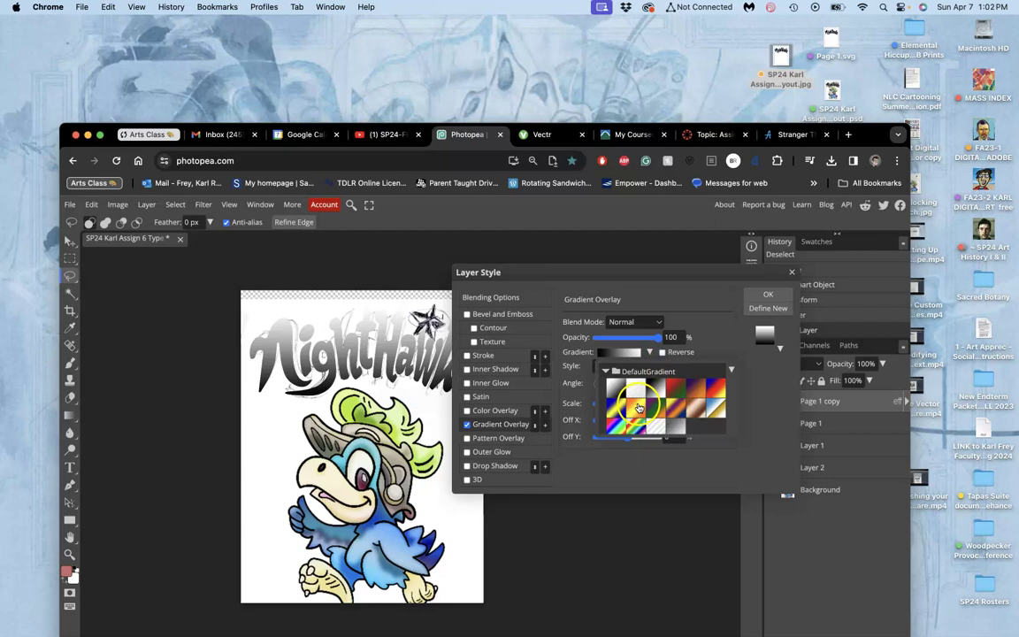
left_click(766, 295)
left_click(766, 295)
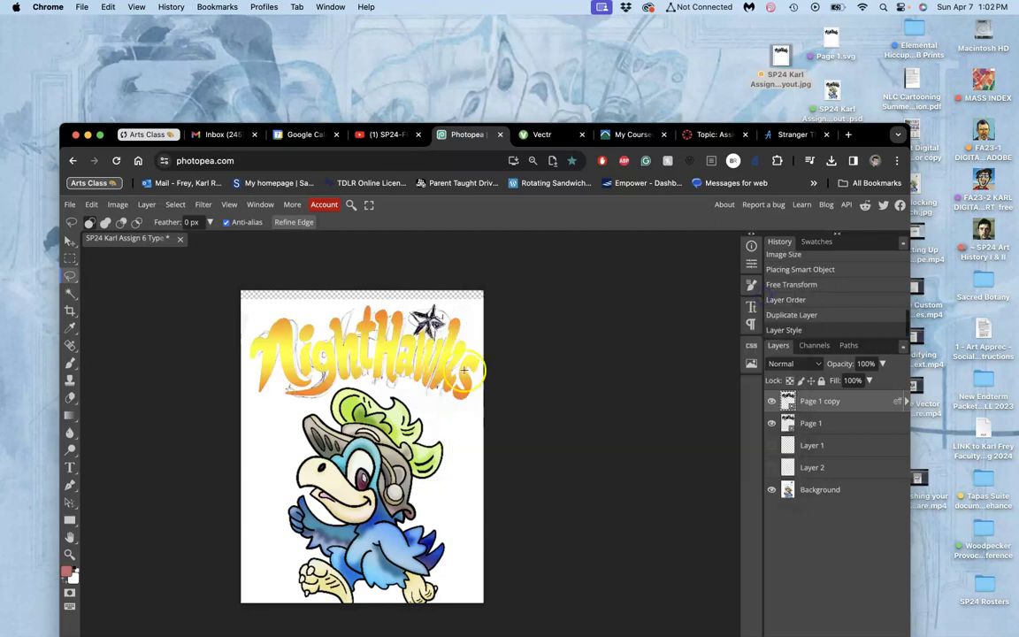
- Add a 45 px black stroke, positioned Outside, to the Page 1 copy lettering
double_click(787, 400)
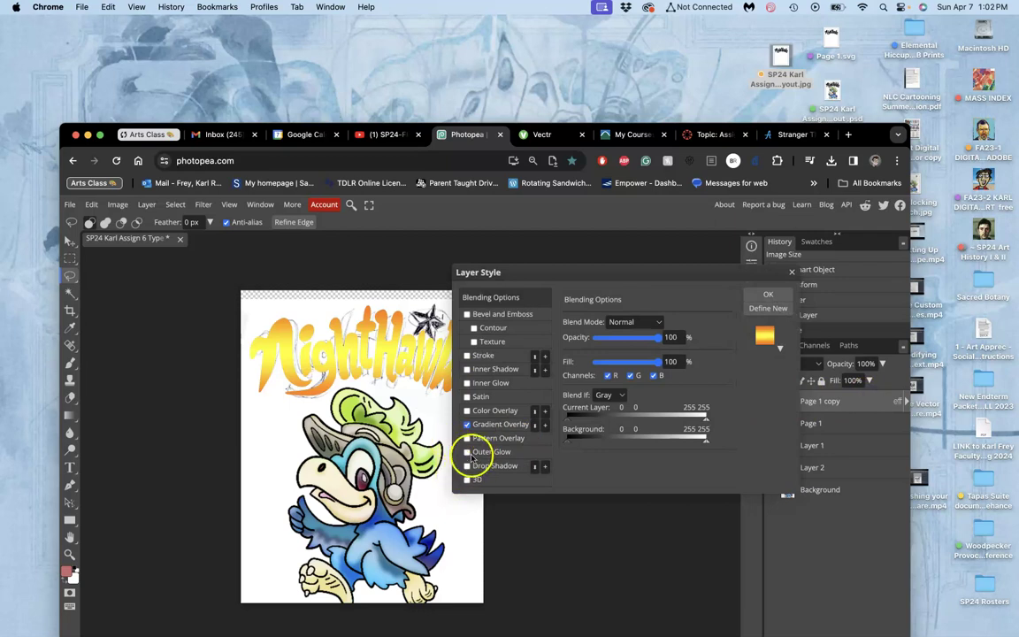
left_click(467, 356)
left_click(485, 356)
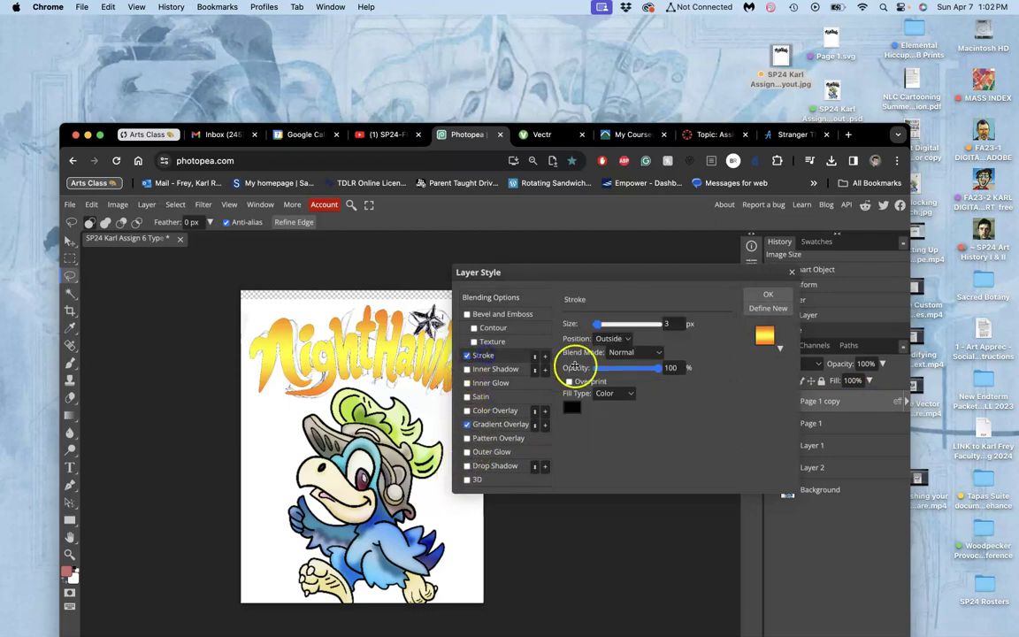
left_click(610, 324)
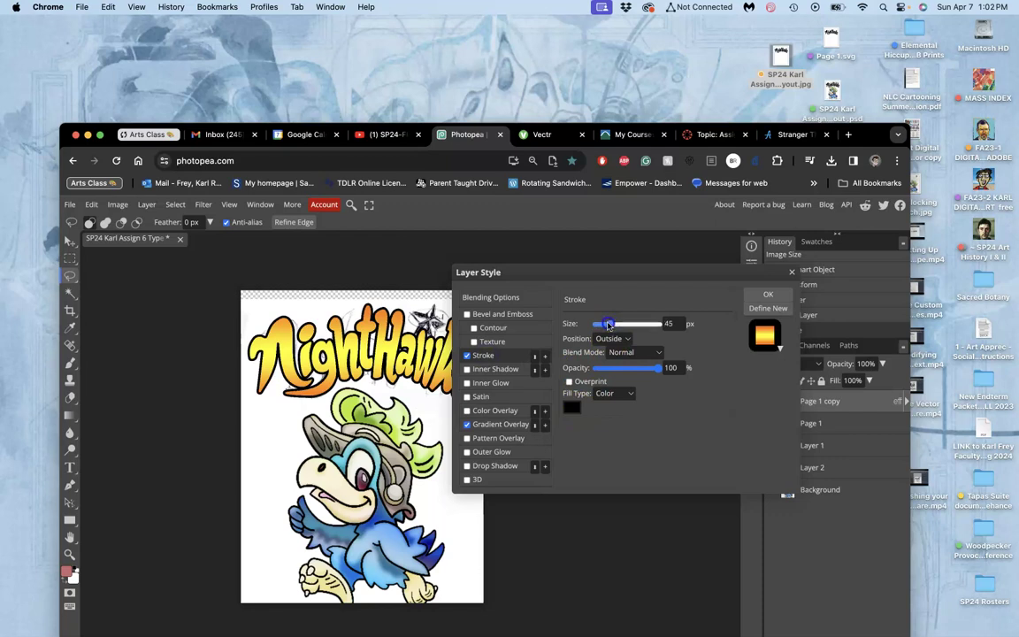
left_click(620, 344)
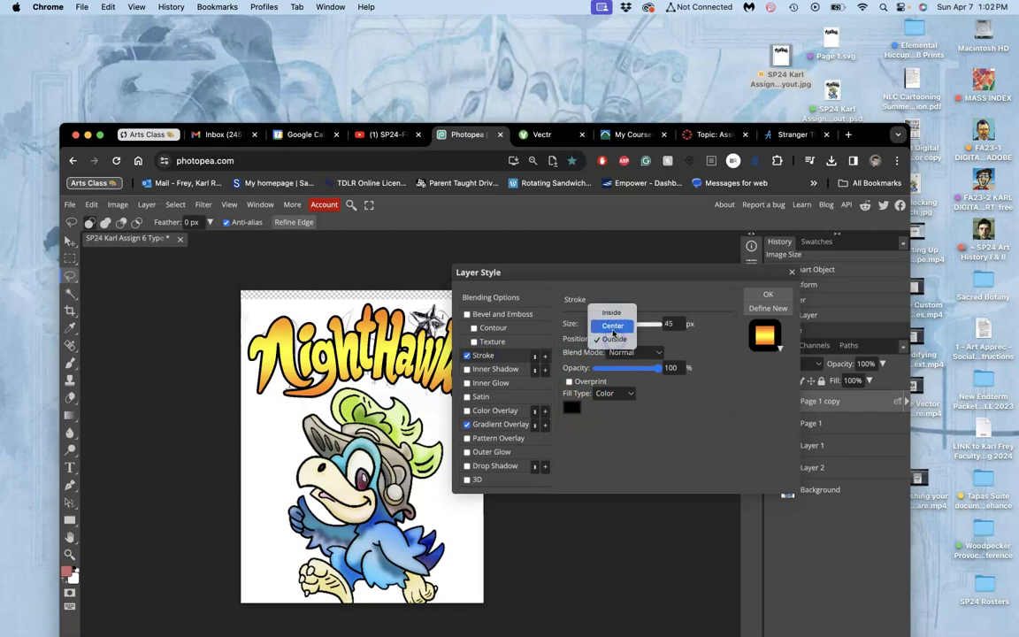
left_click(613, 327)
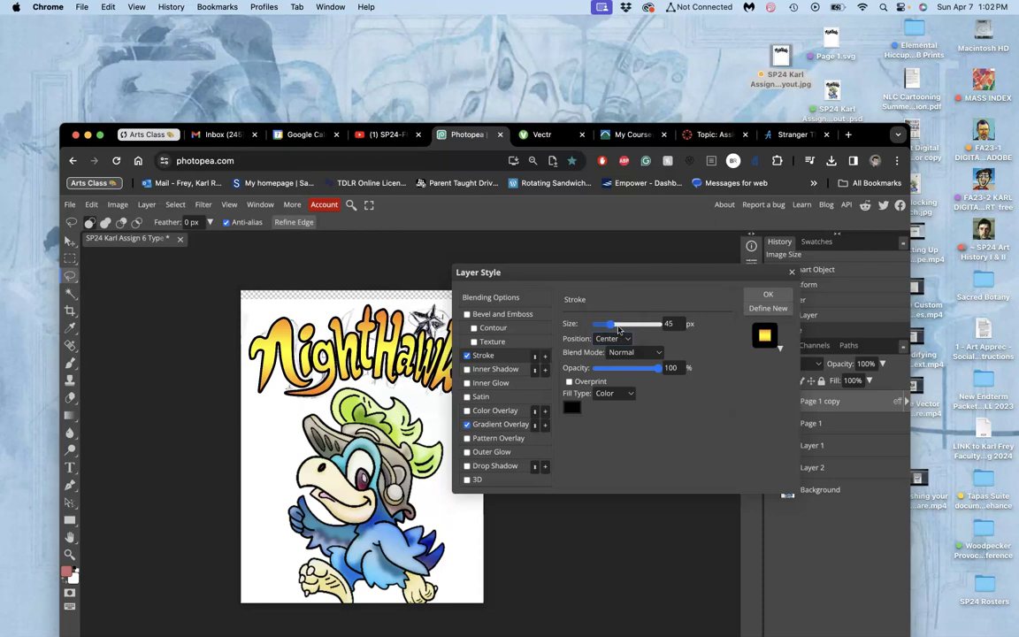
left_click(616, 337)
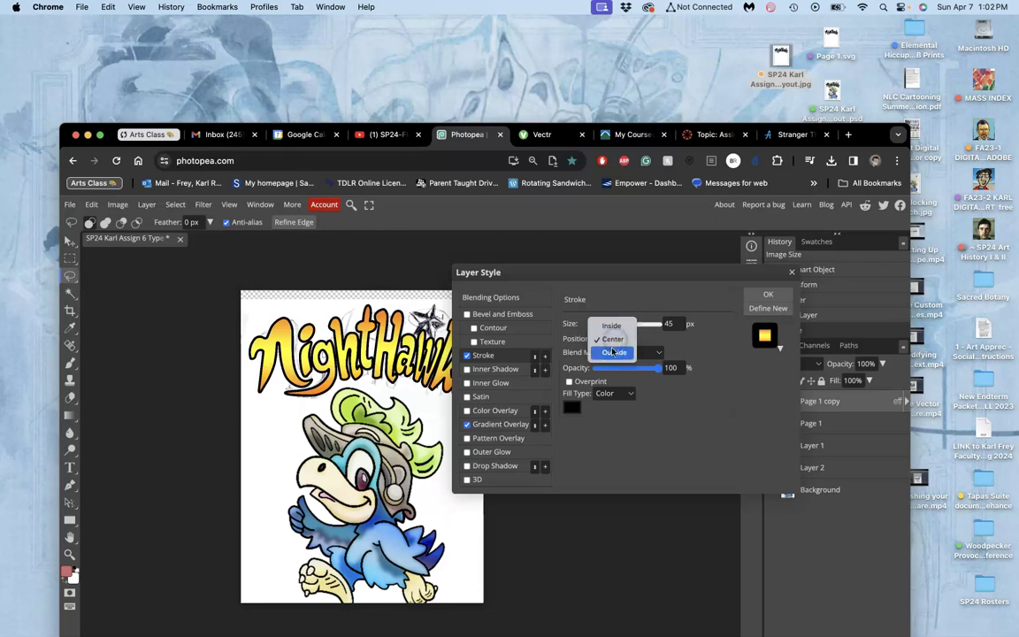
left_click(613, 352)
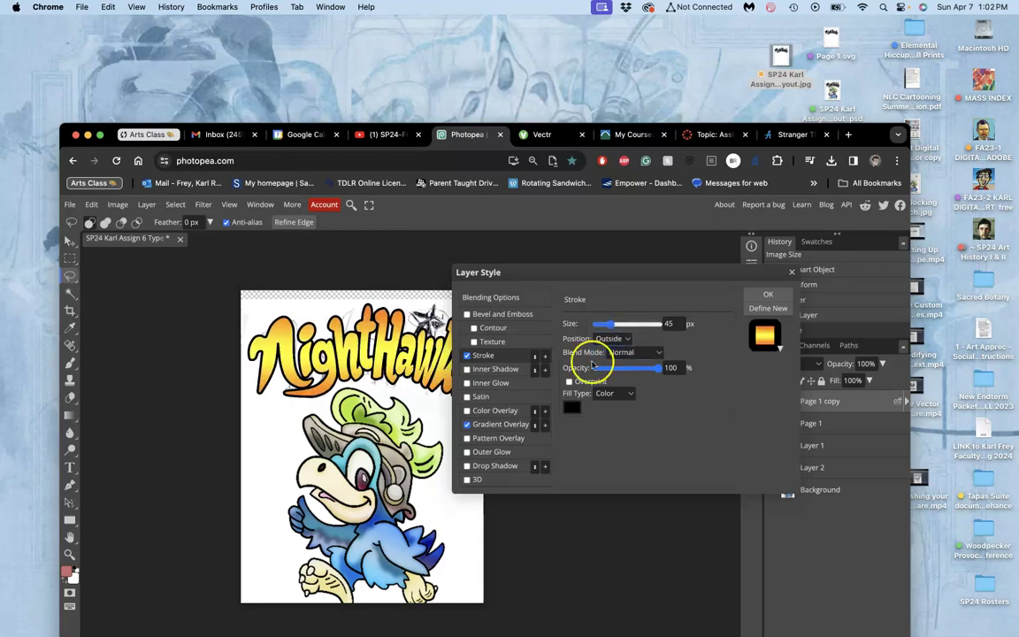
left_click(768, 294)
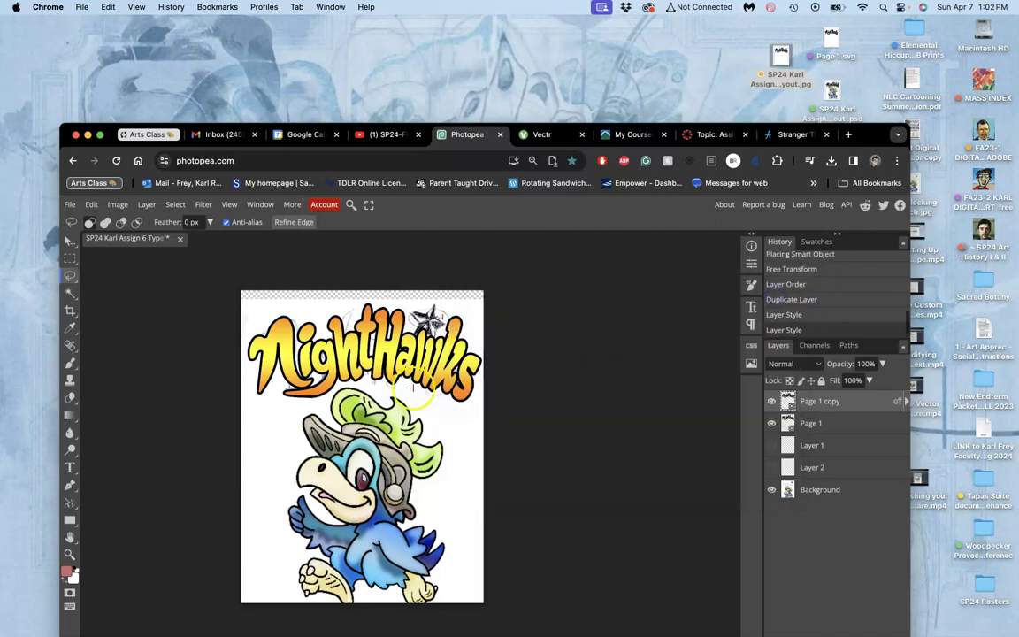
- Draw a freehand lasso selection around the sketched star
scroll(406, 393, "up", 6)
scroll(406, 393, "up", 5)
scroll(406, 393, "left", 8)
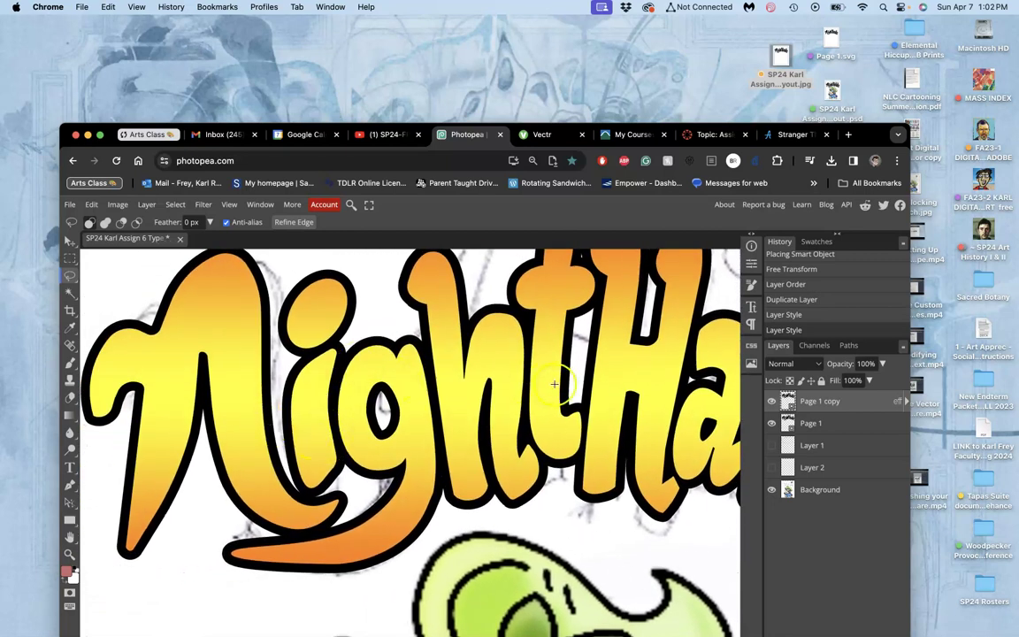
scroll(560, 385, "right", 10)
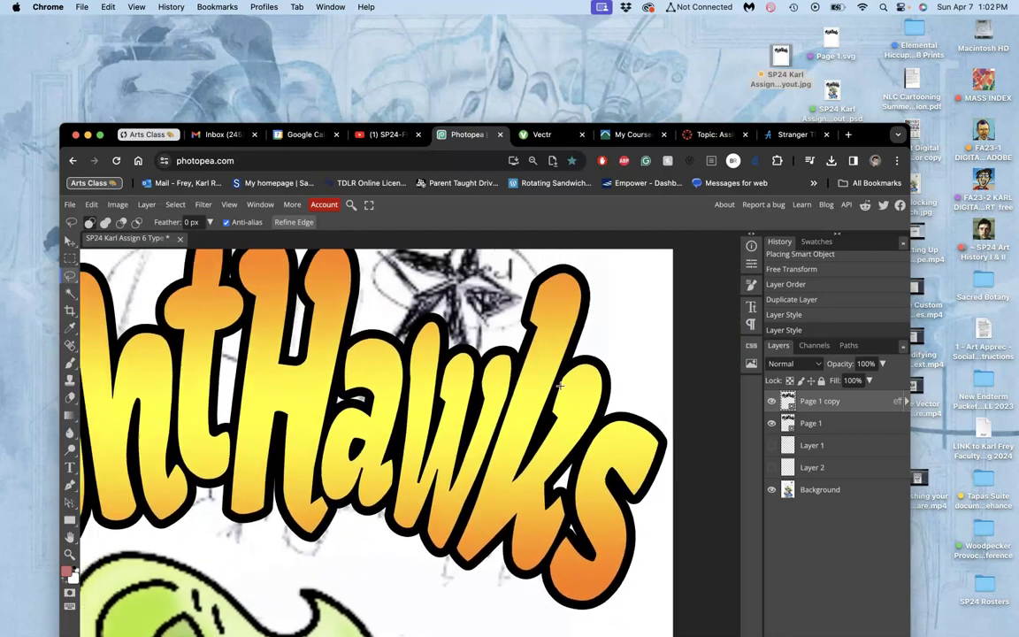
scroll(560, 384, "left", 5)
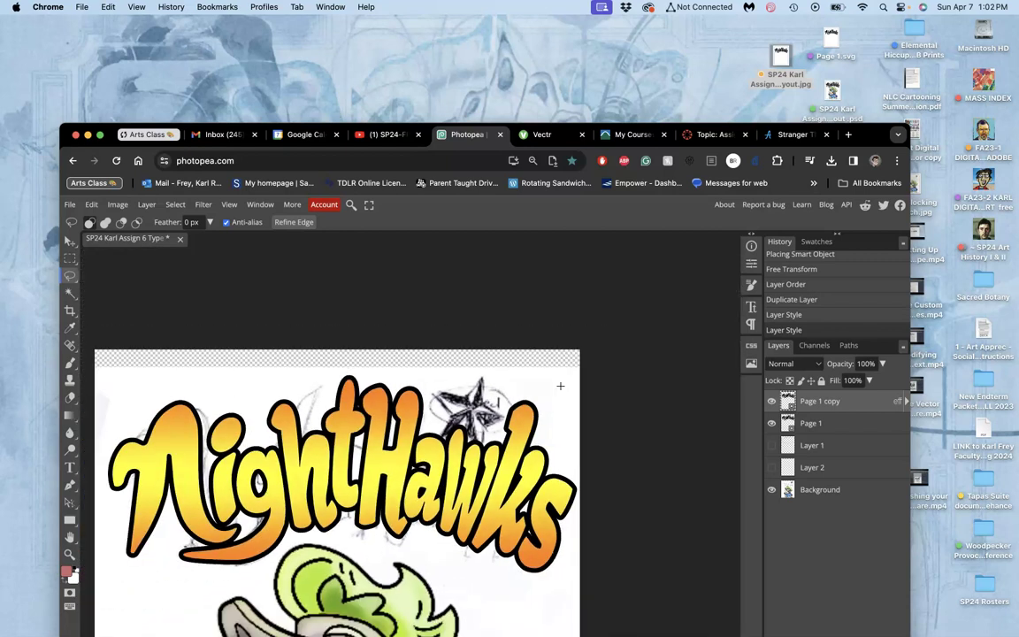
scroll(560, 386, "down", 2)
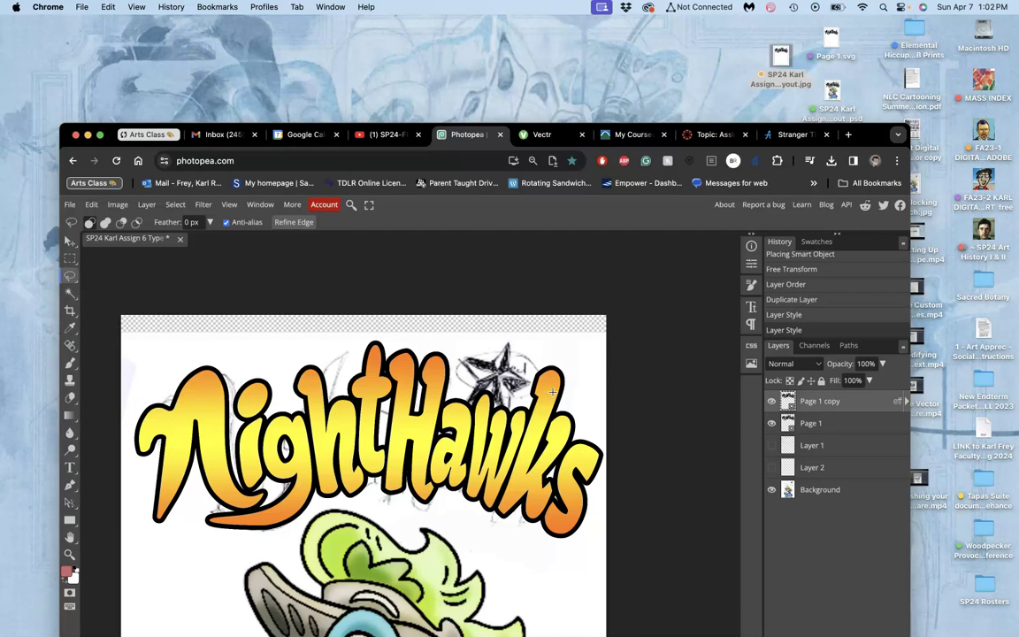
mouse_move(536, 412)
left_mouse_down()
mouse_move(537, 381)
mouse_move(473, 341)
mouse_move(506, 337)
mouse_move(539, 371)
mouse_move(488, 367)
mouse_move(490, 425)
left_mouse_up()
- Save the NightHawks lettering document via File > Save
scroll(489, 425, "down", 2)
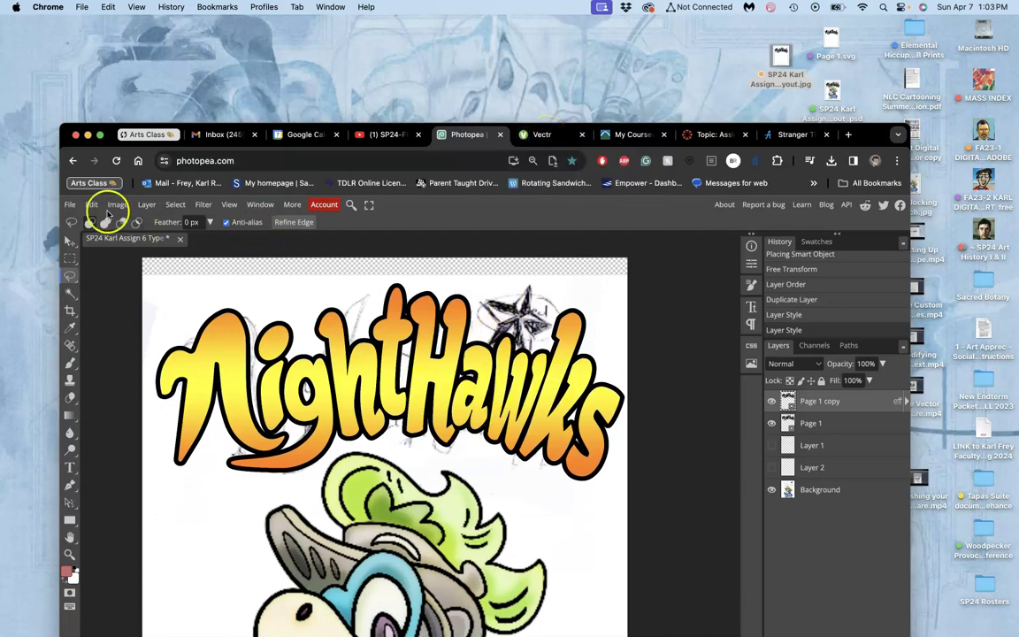
left_click(69, 204)
left_click(88, 317)
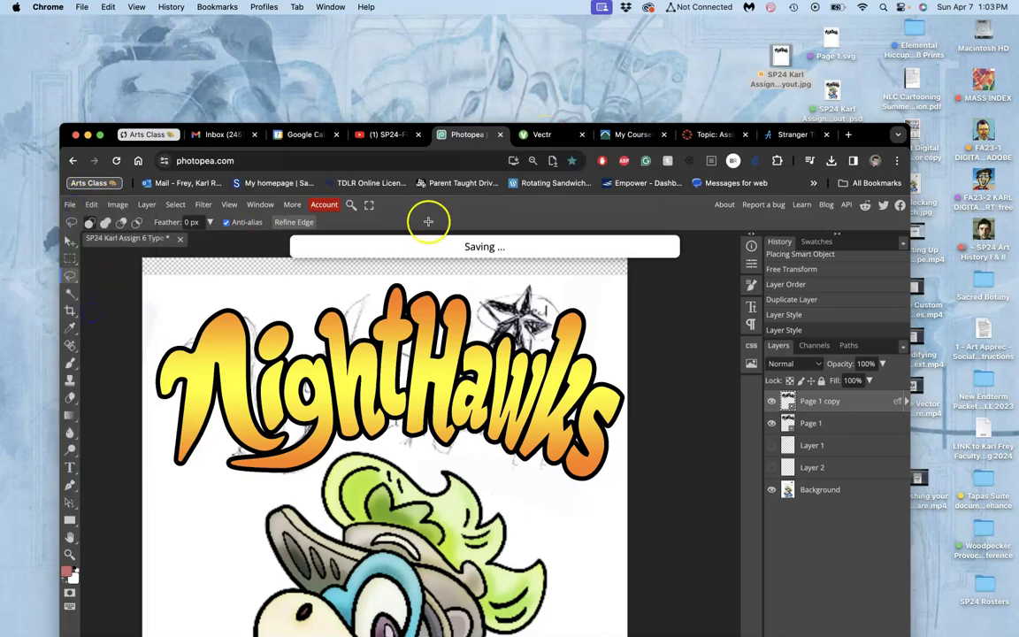
- In Vectr, unhide the Image layer so the faded mascot sketch shows under the black lettering
left_click(552, 137)
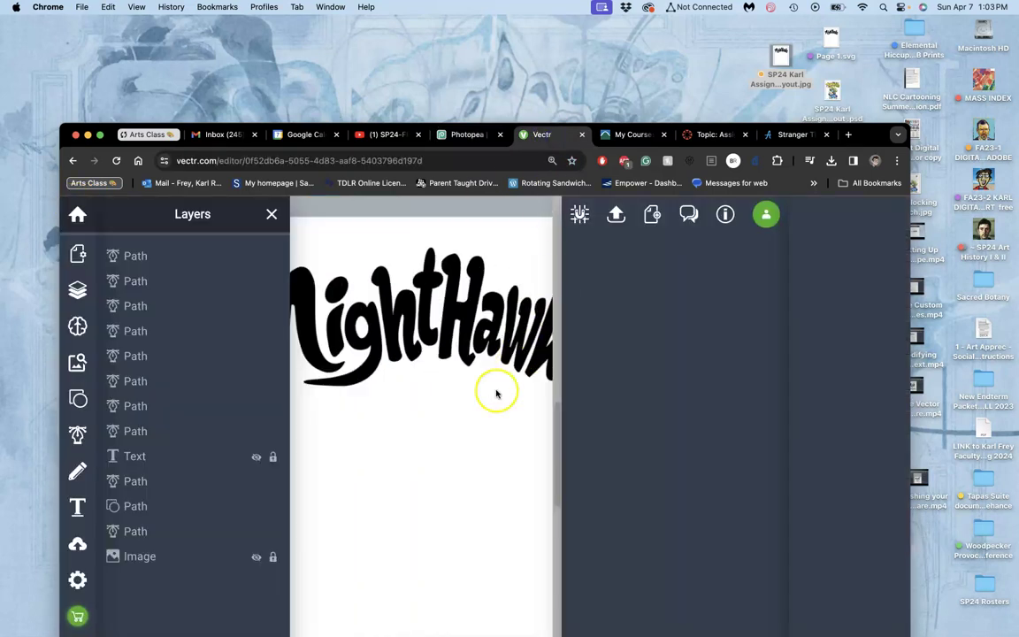
left_click(257, 557)
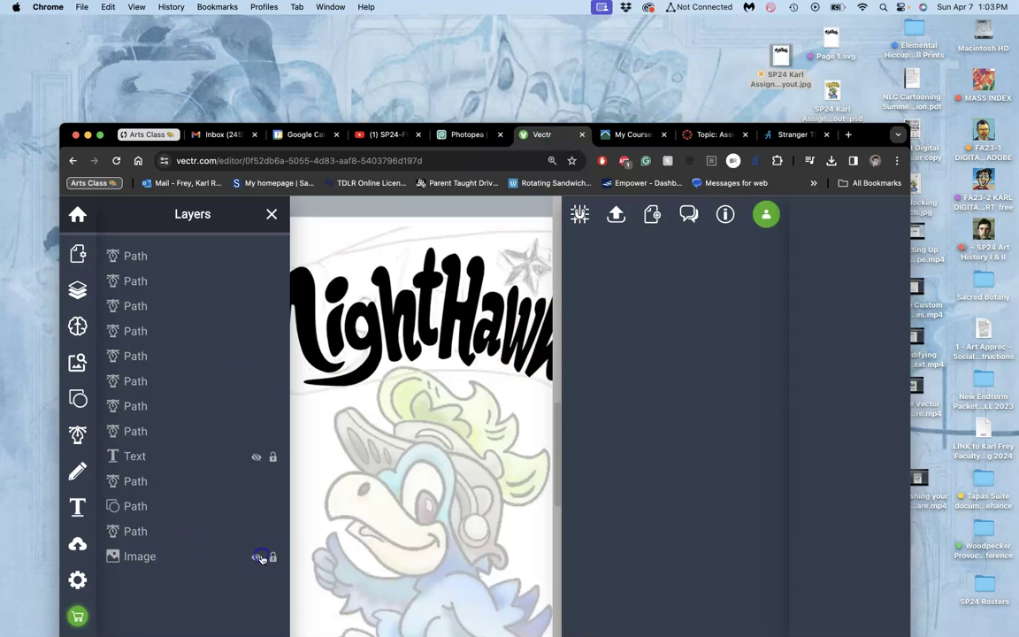
scroll(425, 422, "down", 2)
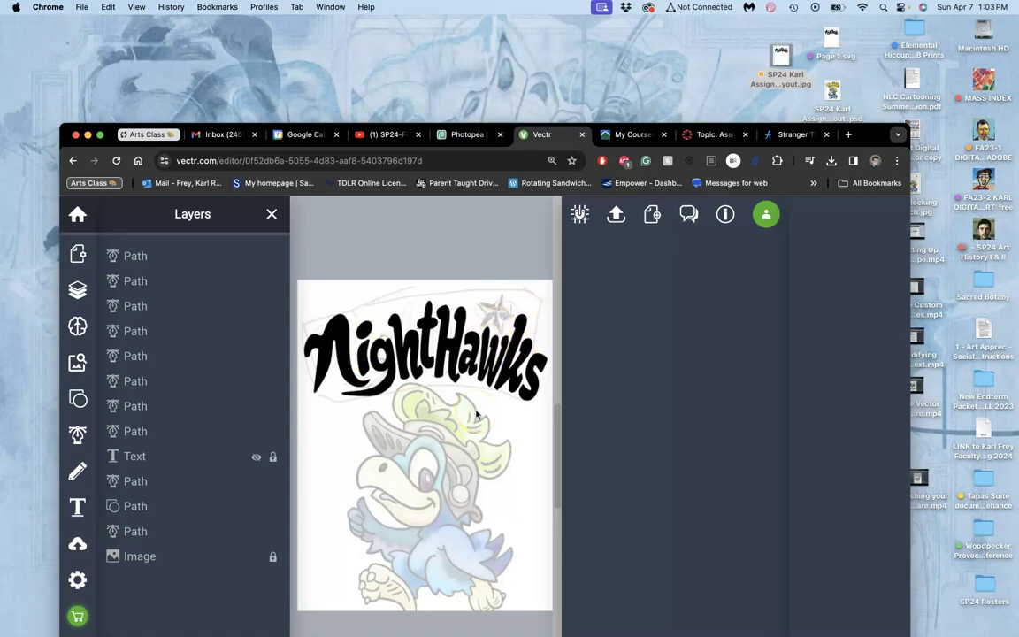
scroll(369, 209, "up", 2)
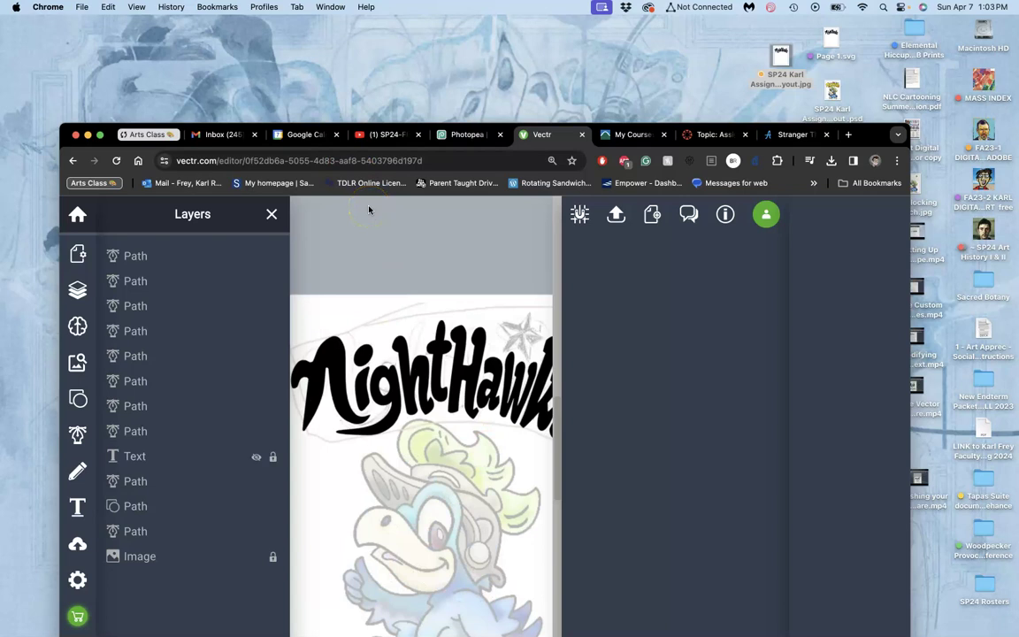
scroll(369, 210, "down", 3)
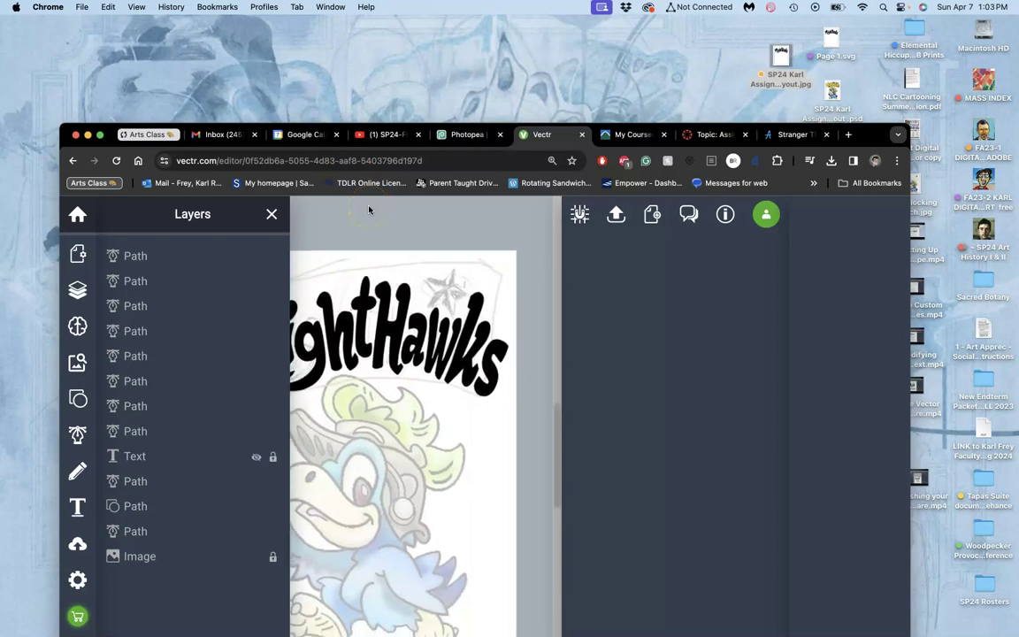
left_click(78, 509)
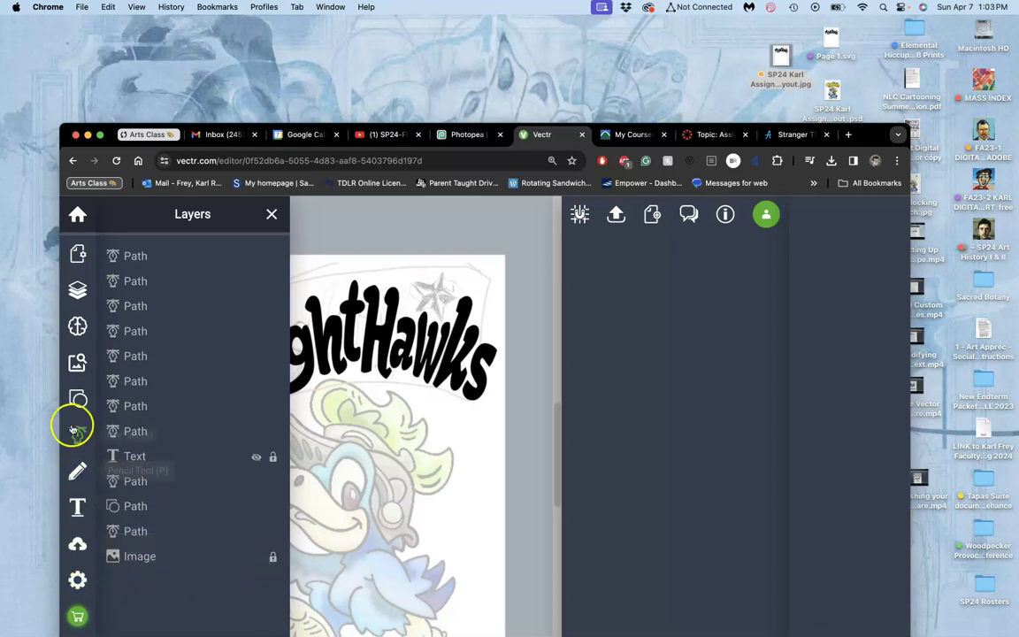
- Draw a black star shape from the Shapes library over the sketched star
left_click(77, 398)
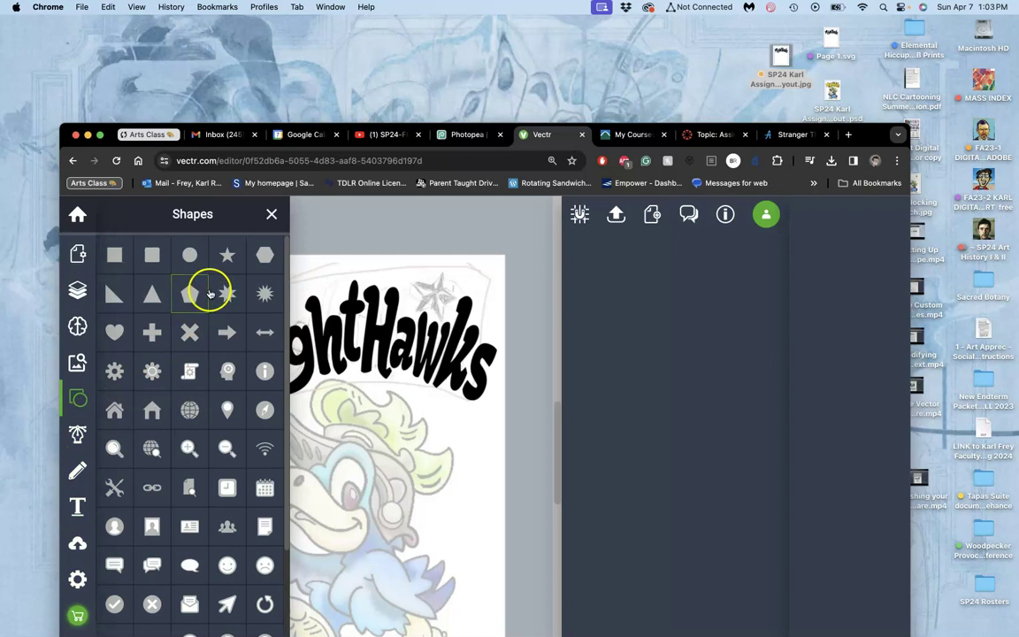
left_click(227, 256)
mouse_move(426, 279)
left_mouse_down()
mouse_move(452, 306)
mouse_move(416, 265)
mouse_move(440, 288)
mouse_move(411, 284)
mouse_move(436, 295)
left_mouse_up()
left_click(408, 278)
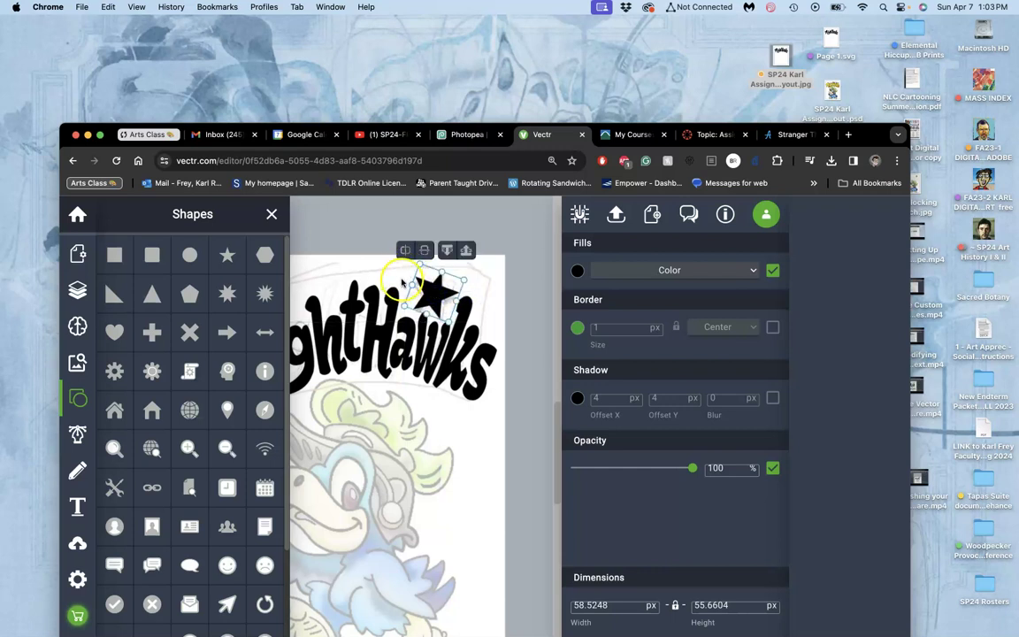
- Tilt the star slightly to match the sketch and zoom the browser page to 90%
scroll(399, 273, "up", 3)
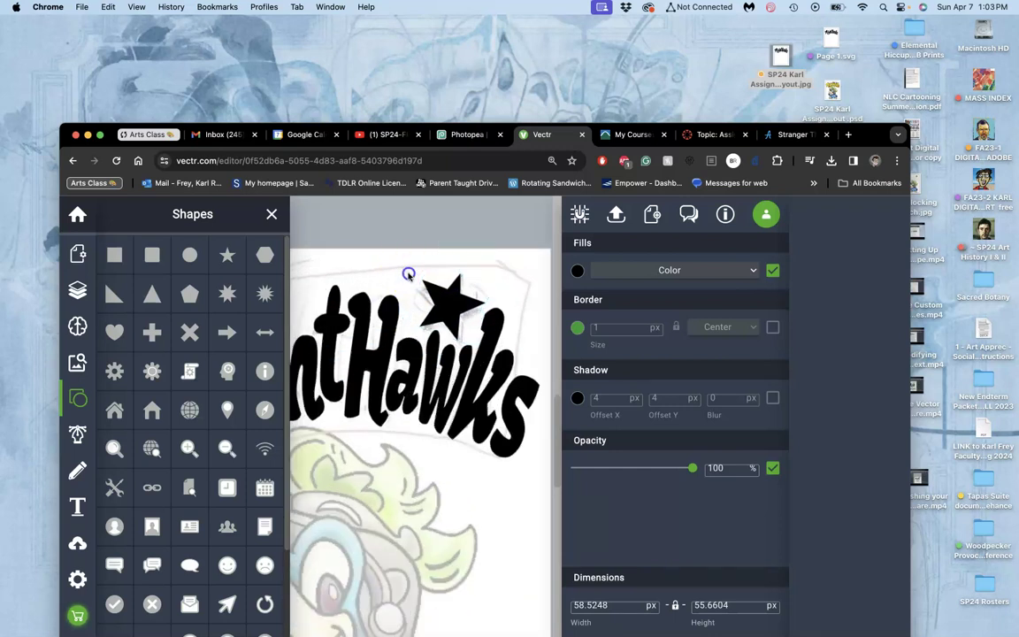
left_click(451, 300)
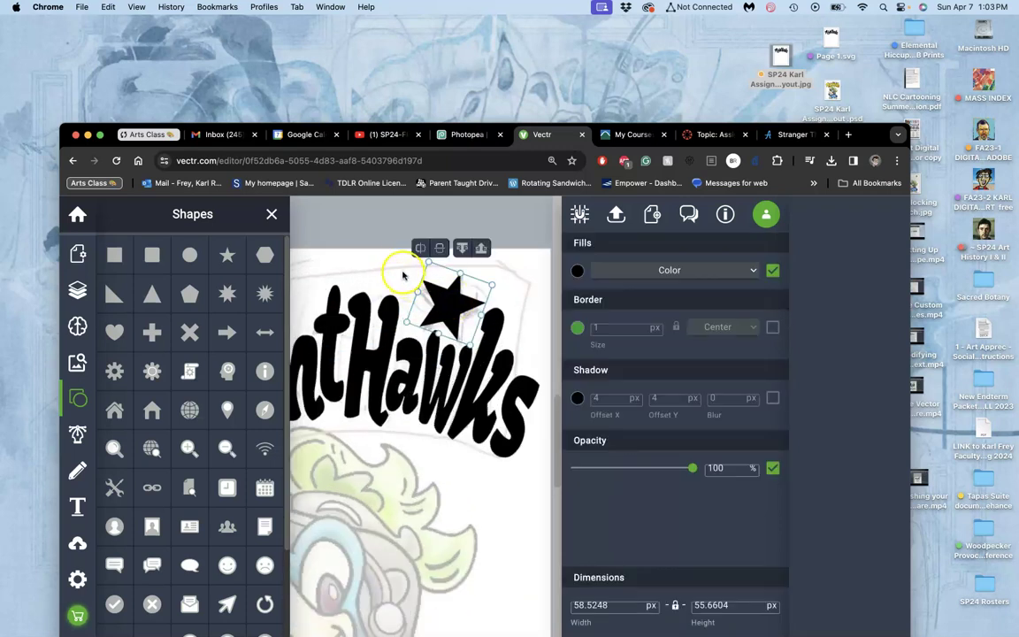
left_click(453, 301)
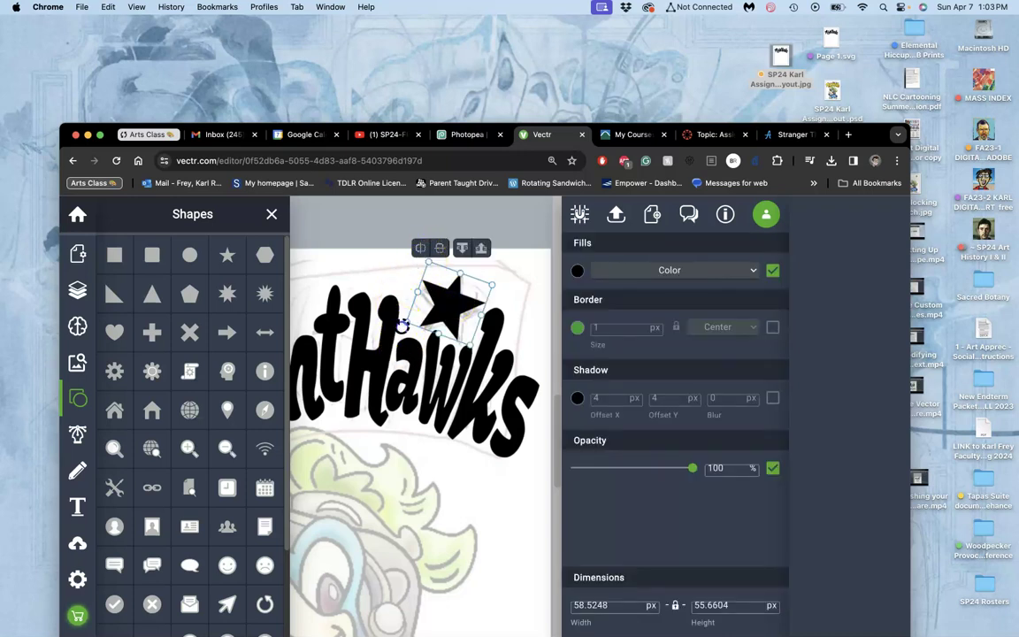
left_click_drag(401, 325, 405, 330)
left_click(432, 160)
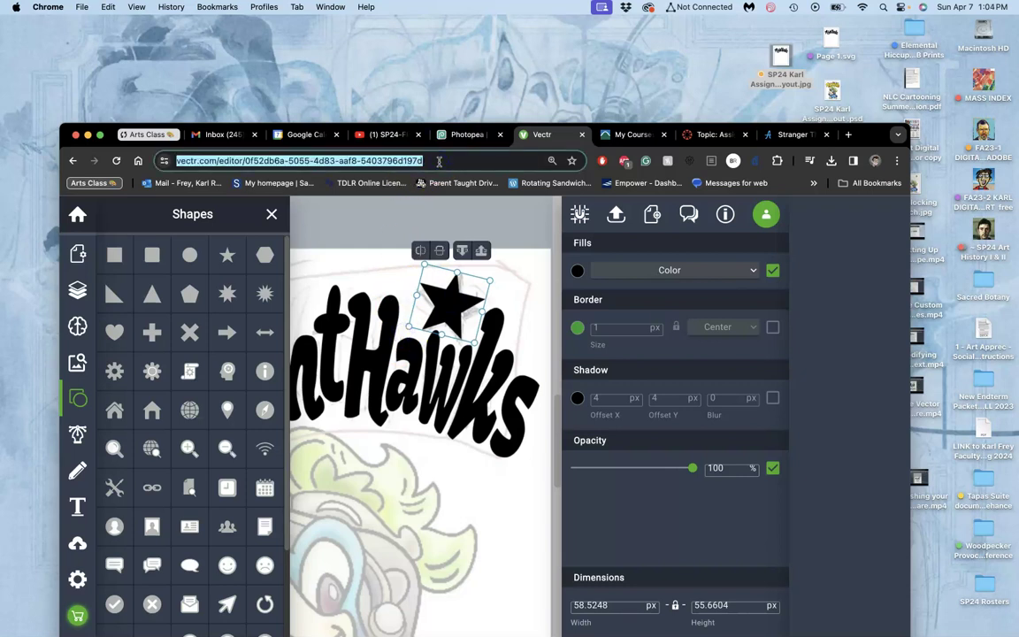
key("super+minus")
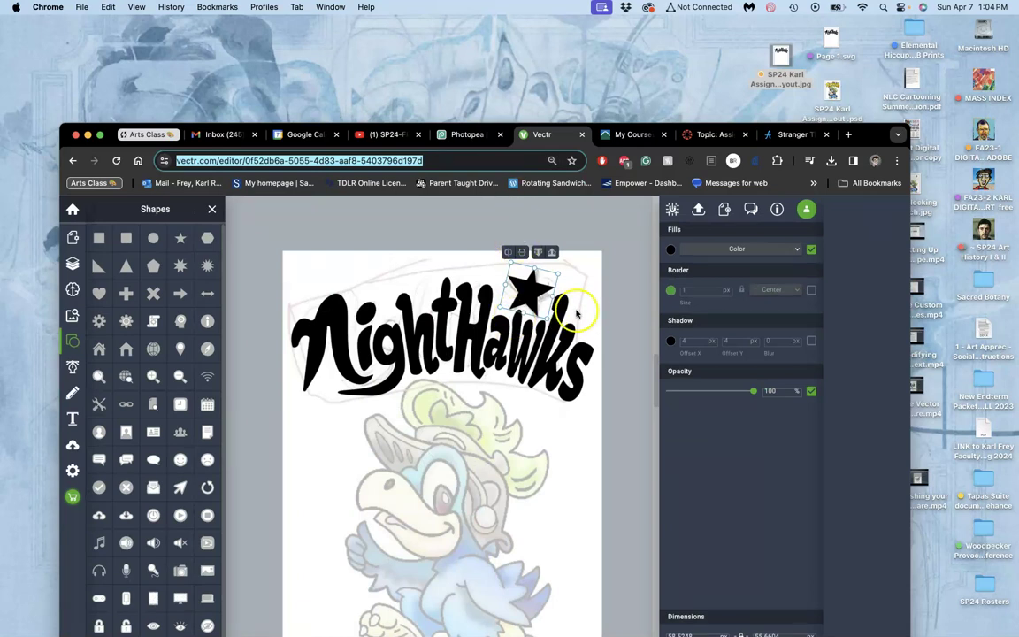
left_click(576, 311)
scroll(576, 303, "up", 5)
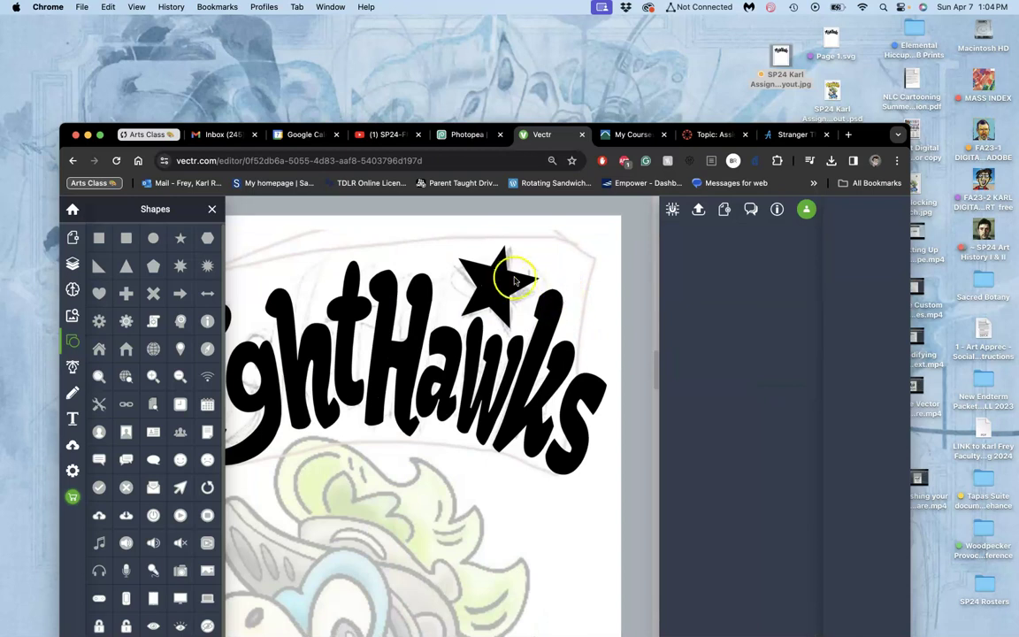
left_click(509, 282)
- Lower the star's opacity to 49% and duplicate it into an overlapping copy
left_click_drag(510, 281, 509, 281)
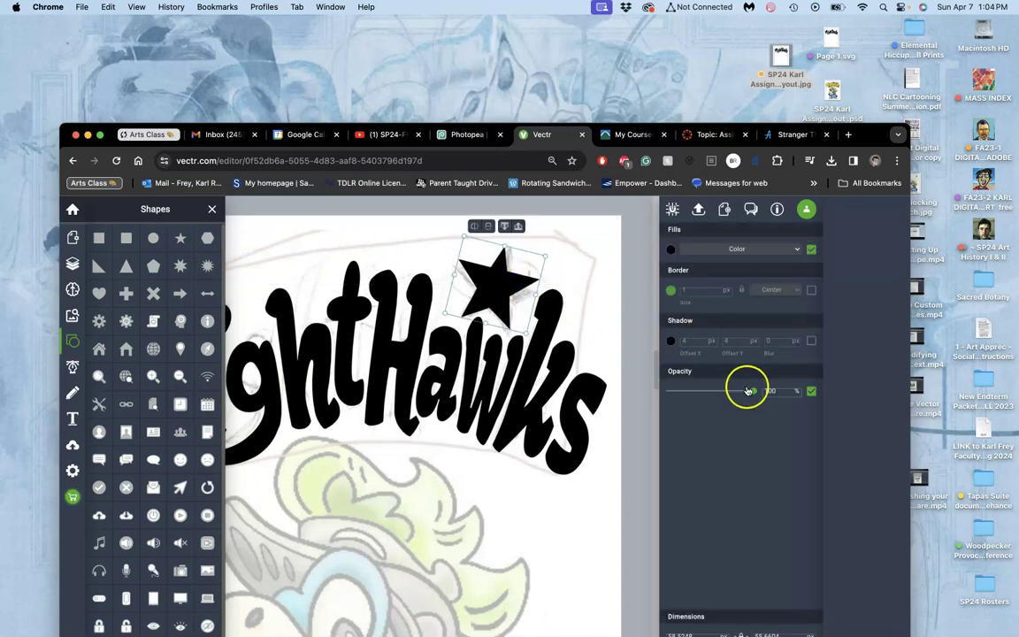
left_click_drag(753, 390, 703, 391)
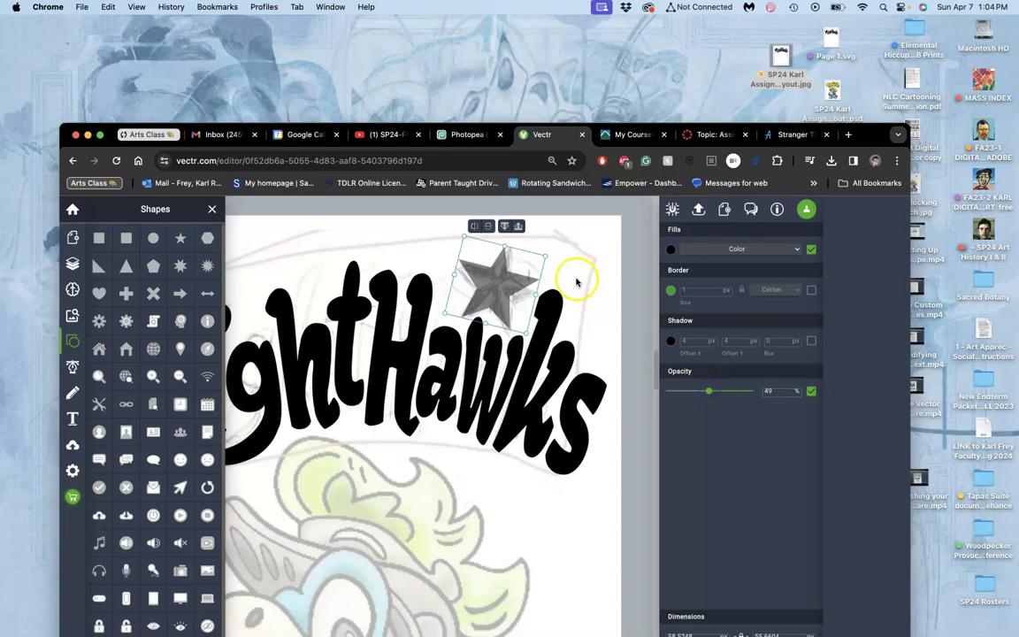
left_click(540, 278)
scroll(542, 281, "up", 10)
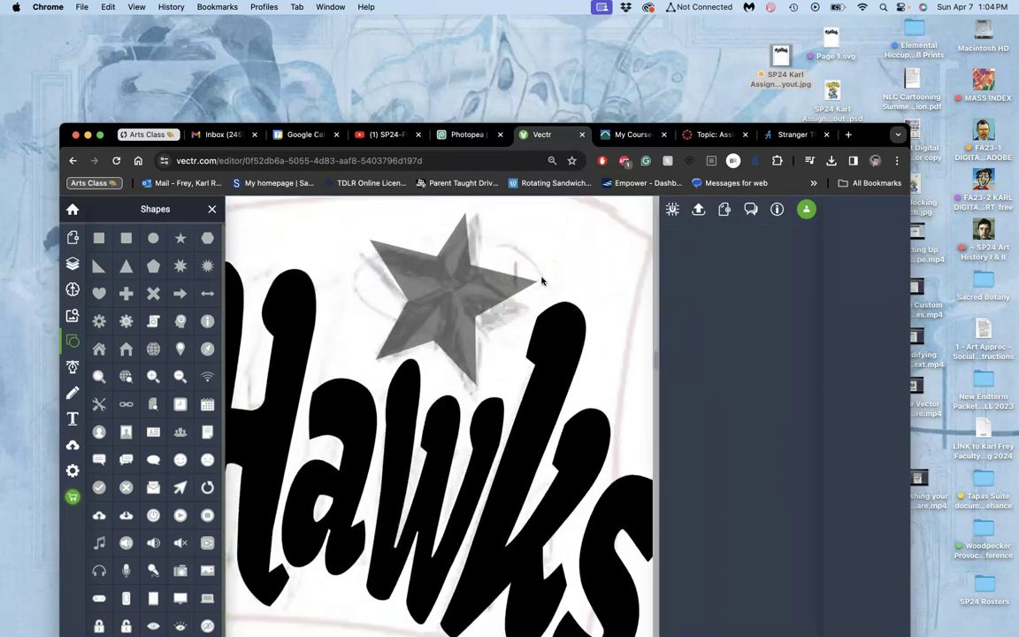
scroll(542, 282, "up", 3)
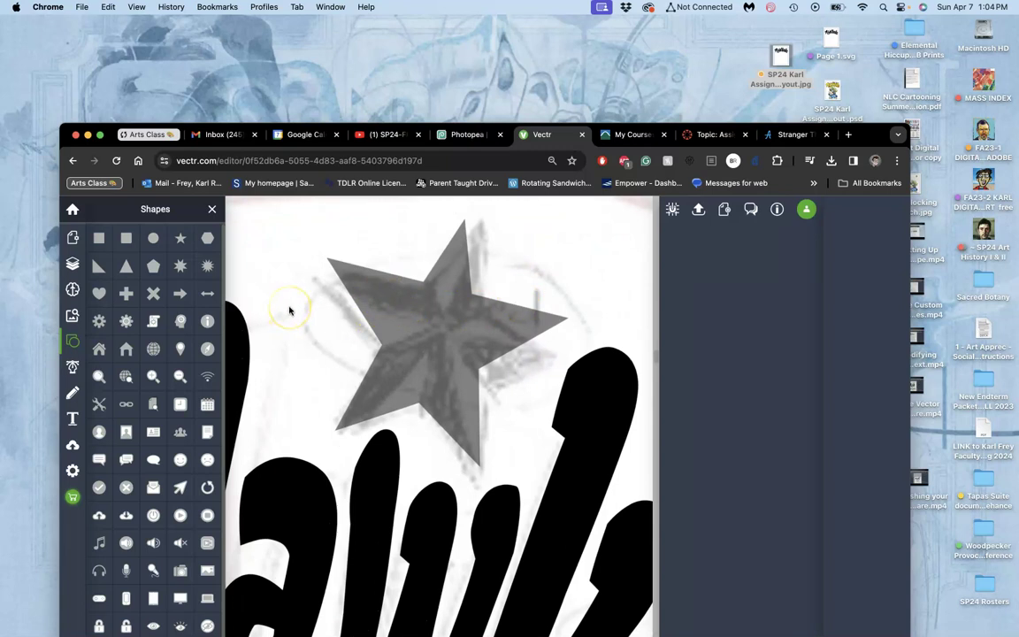
left_click(418, 334)
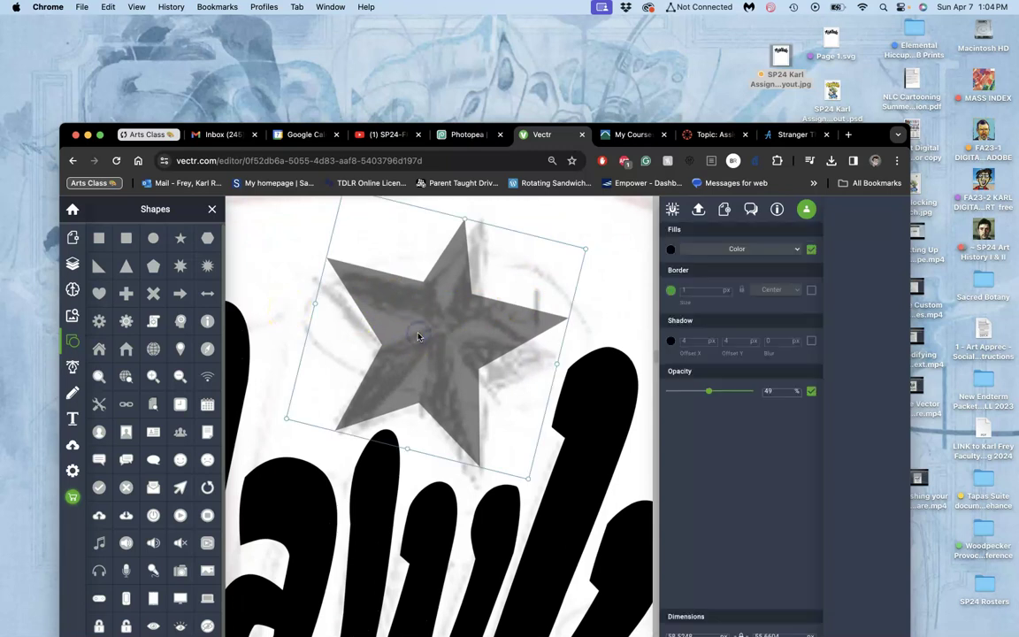
key("super+d")
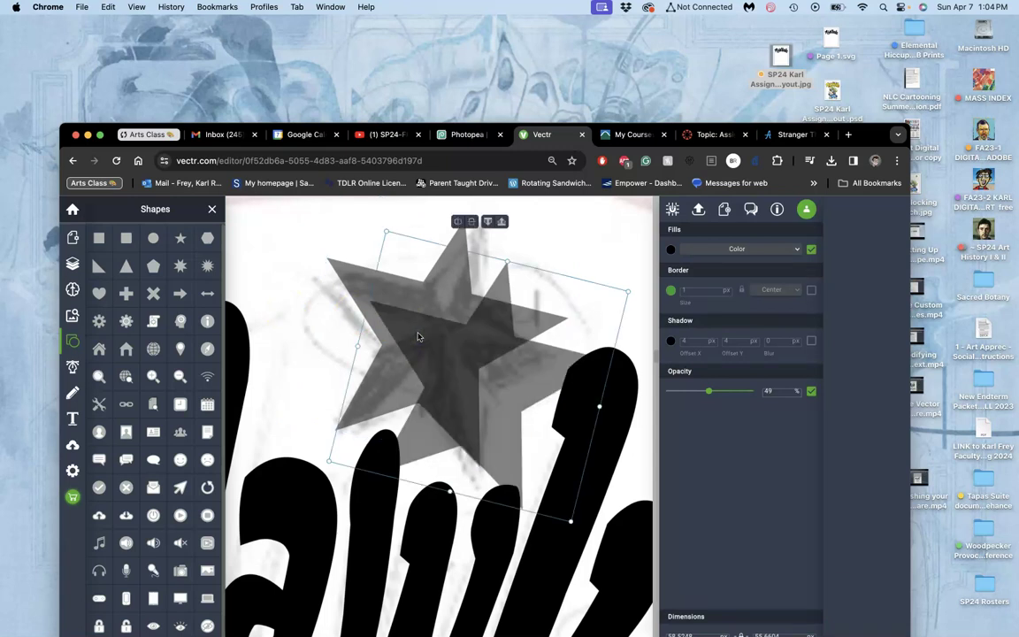